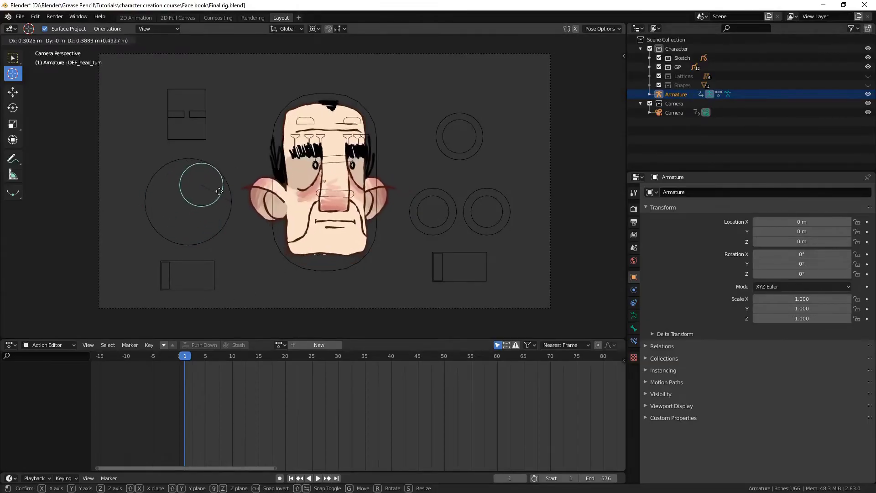
Test the blink control, lower the left brow and shift the right eye control left
{"action": "left_click", "coordinate": [184, 199]}
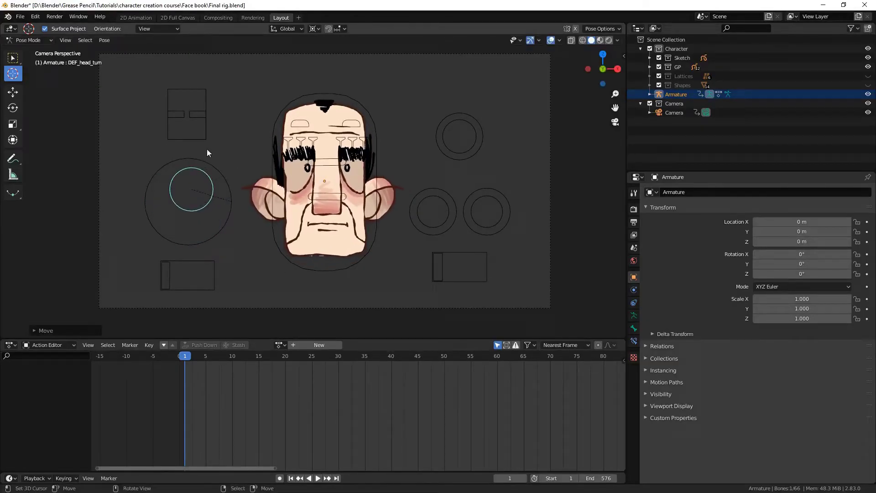
{"action": "right_click", "coordinate": [198, 114]}
{"action": "key", "text": "g"}
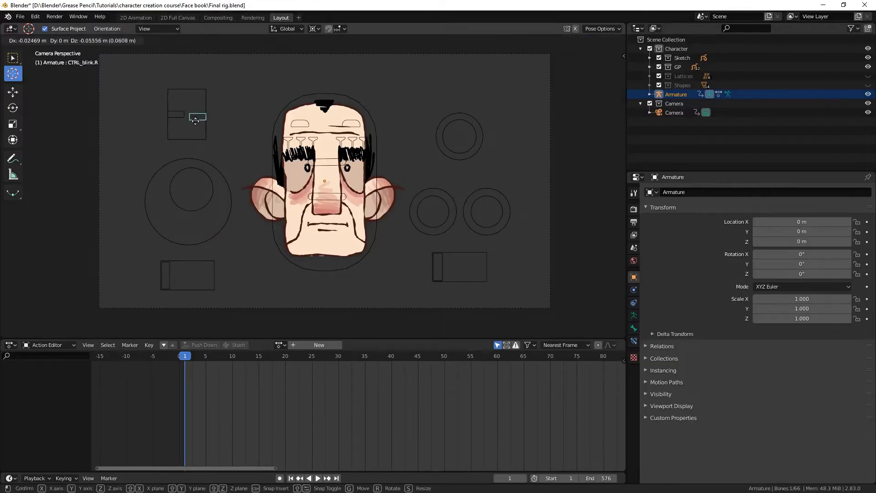
{"action": "right_click", "coordinate": [196, 106]}
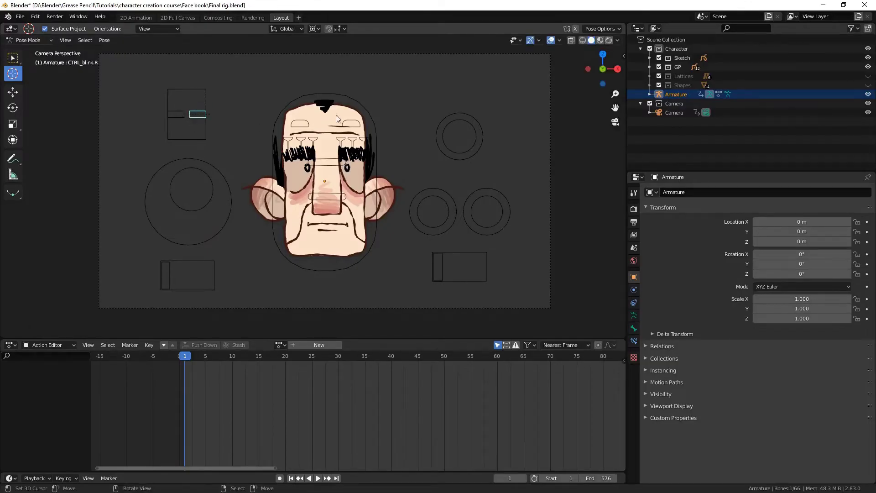
{"action": "mouse_move", "coordinate": [295, 143]}
{"action": "right_mouse_down"}
{"action": "mouse_move", "coordinate": [353, 149]}
{"action": "mouse_move", "coordinate": [347, 122]}
{"action": "right_mouse_up"}
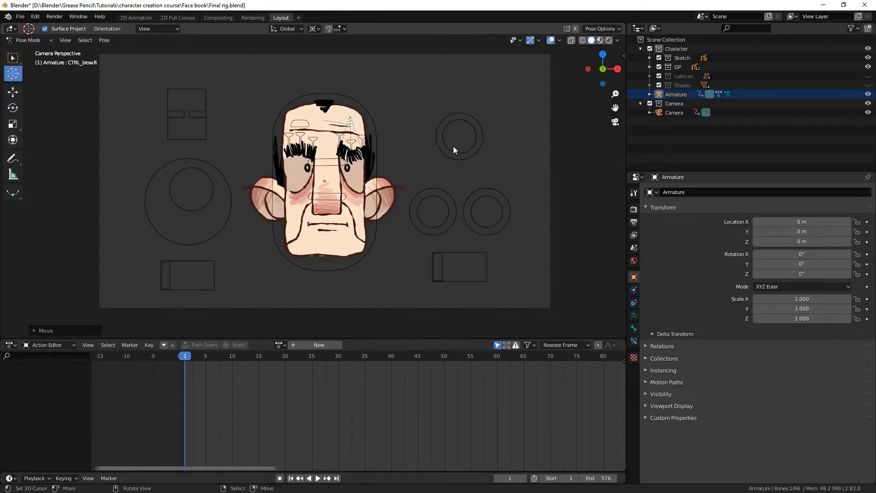
{"action": "right_click_drag", "start_coordinate": [453, 146], "coordinate": [445, 146]}
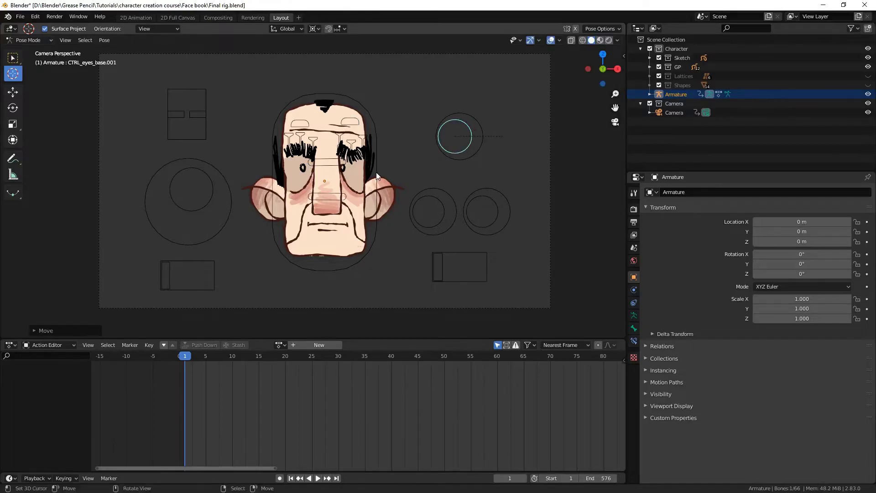
Tilt the head outline control and move the head-turn circle to turn the head
{"action": "right_click", "coordinate": [377, 171]}
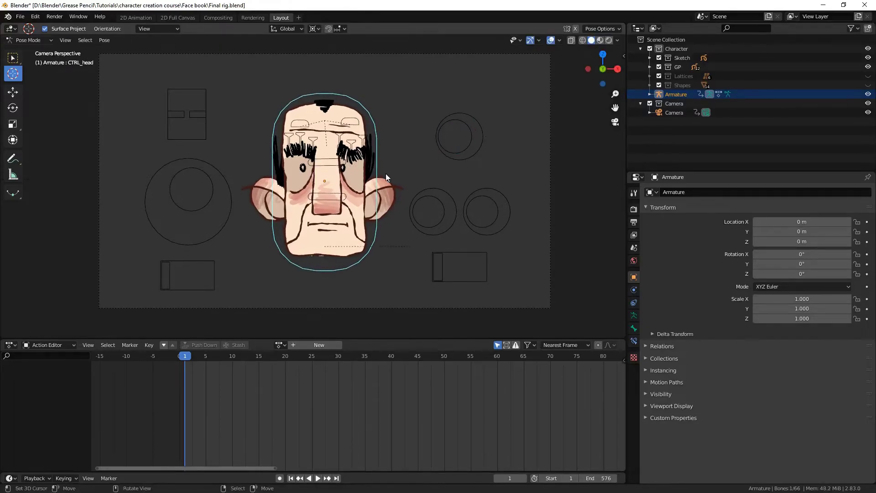
{"action": "key", "text": "period"}
{"action": "key", "text": "r"}
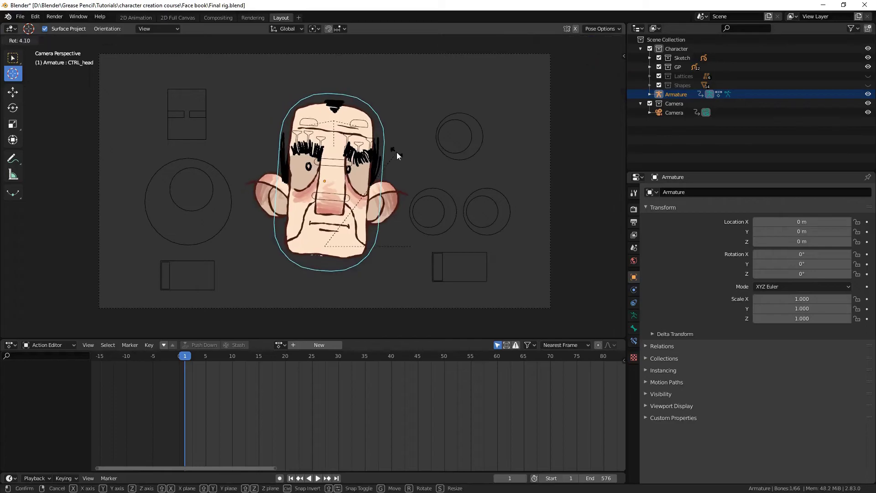
{"action": "left_click", "coordinate": [396, 155]}
{"action": "right_click", "coordinate": [169, 186]}
{"action": "key", "text": "g"}
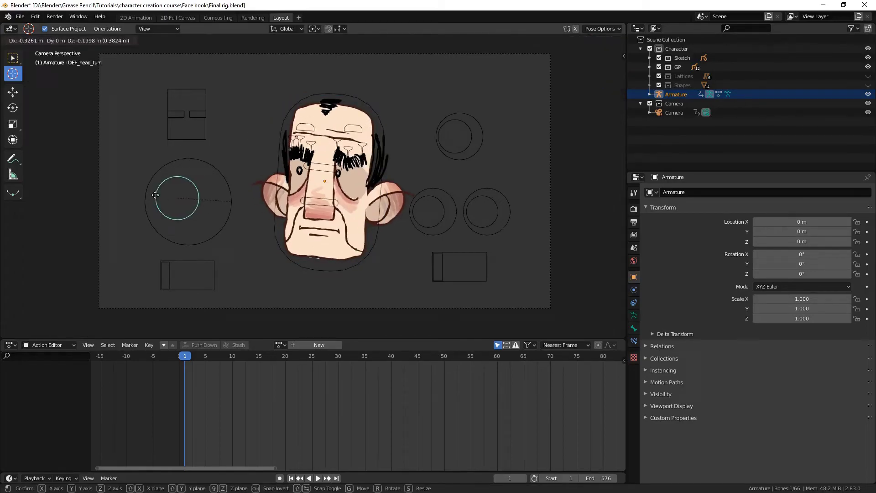
{"action": "left_click", "coordinate": [172, 174]}
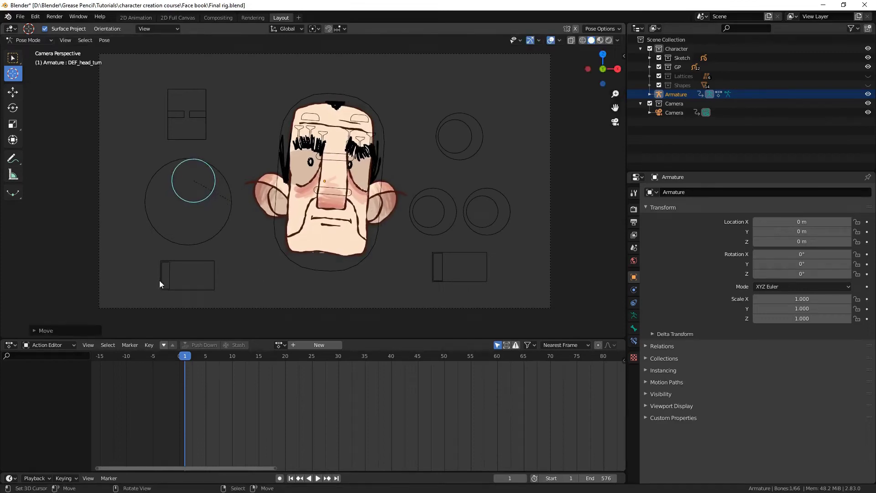
{"action": "right_click", "coordinate": [171, 272]}
{"action": "key", "text": "g"}
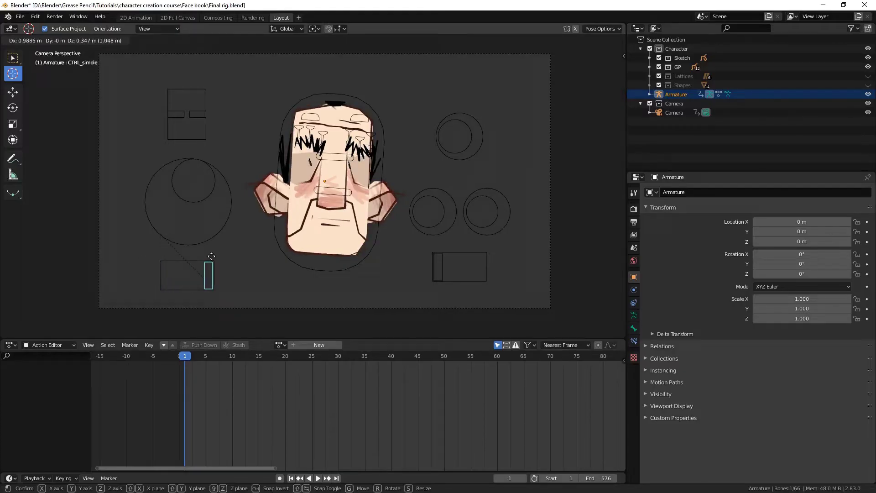
Move the left expression slider and the mouth slider to try new mouth shapes
{"action": "left_click", "coordinate": [128, 266]}
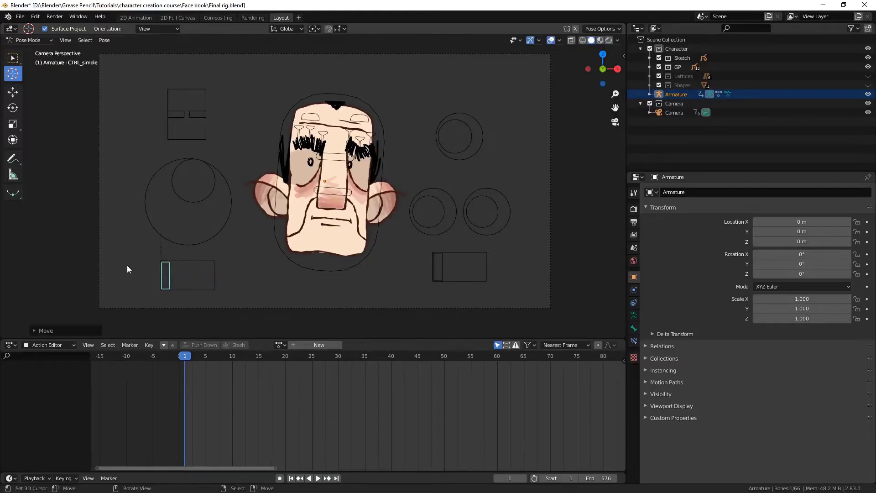
{"action": "left_click", "coordinate": [437, 263]}
{"action": "key", "text": "g"}
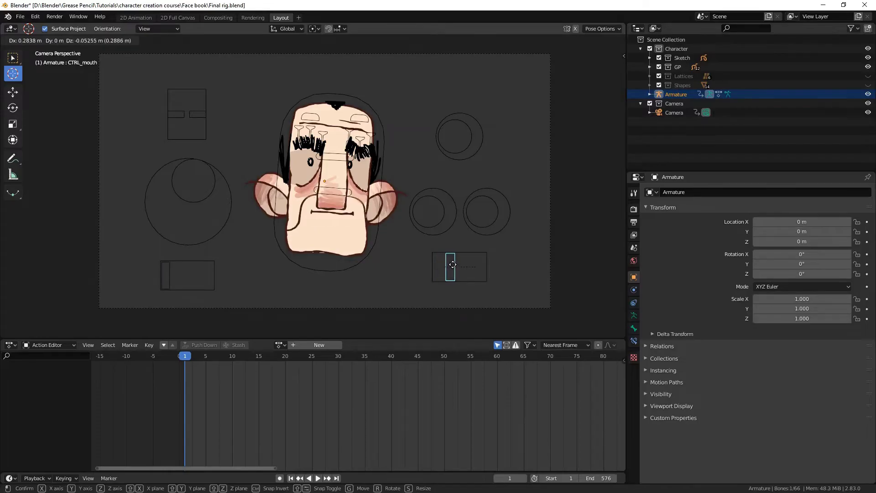
{"action": "left_click", "coordinate": [446, 264]}
{"action": "left_click", "coordinate": [171, 275]}
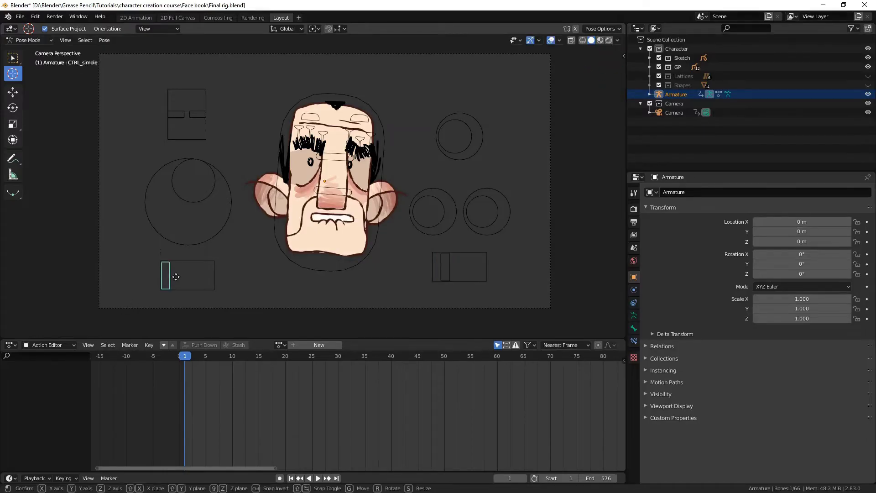
{"action": "key", "text": "g"}
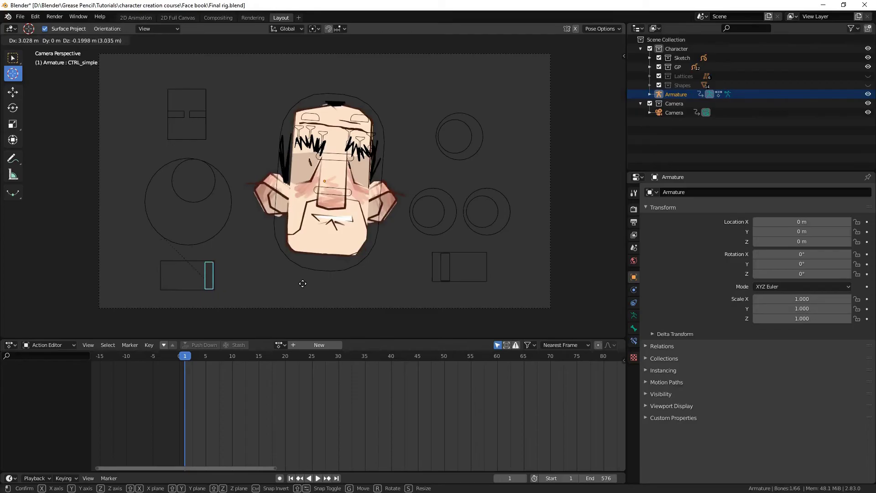
{"action": "left_click", "coordinate": [254, 293]}
Push the mouth slider into an open-mouth grin and move the left slider back
{"action": "left_click", "coordinate": [445, 262]}
{"action": "key", "text": "g"}
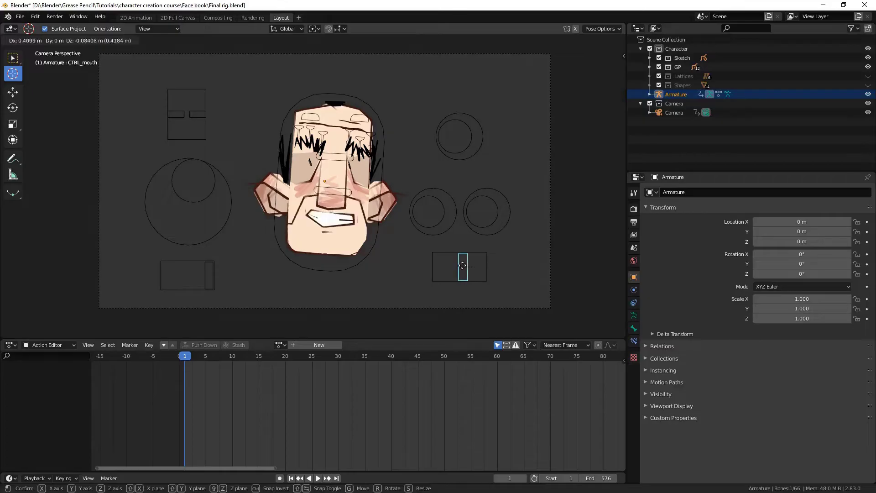
{"action": "left_click", "coordinate": [470, 266]}
{"action": "left_click", "coordinate": [209, 275]}
{"action": "key", "text": "g"}
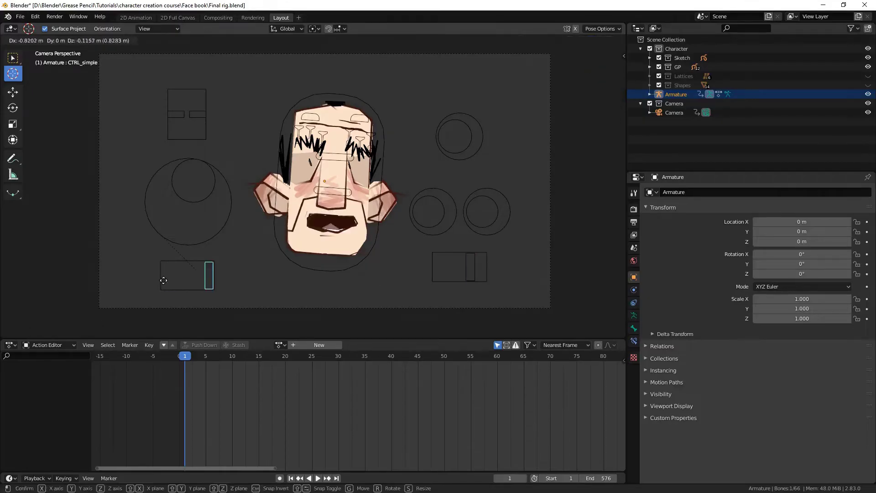
{"action": "left_click", "coordinate": [165, 275]}
{"action": "left_click", "coordinate": [468, 258]}
Return the mouth to neutral, reset all controls to rest pose, and save Final rig.blend
{"action": "key", "text": "g"}
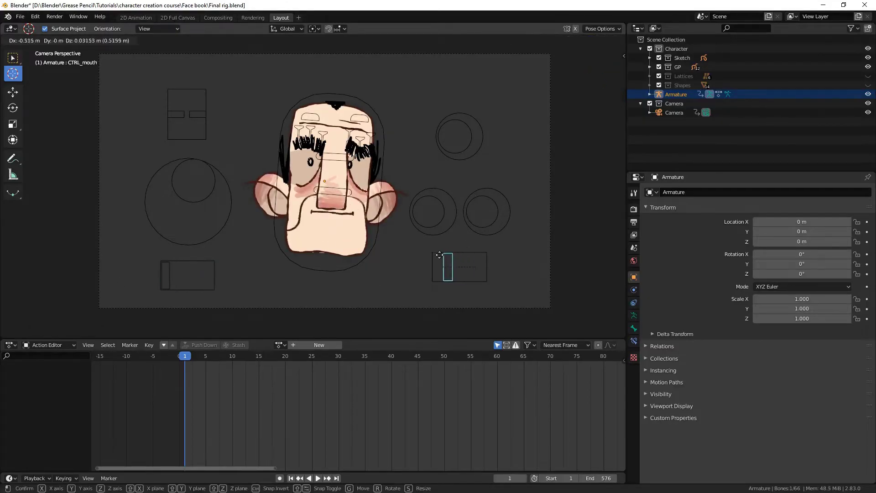
{"action": "left_click", "coordinate": [391, 267]}
{"action": "key", "text": "a"}
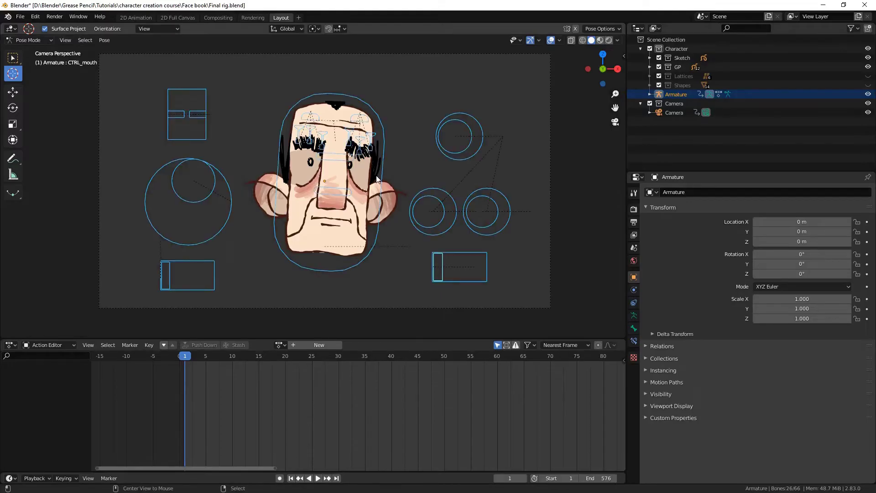
{"action": "key", "text": "alt+g"}
{"action": "key", "text": "alt+a"}
{"action": "key", "text": "a"}
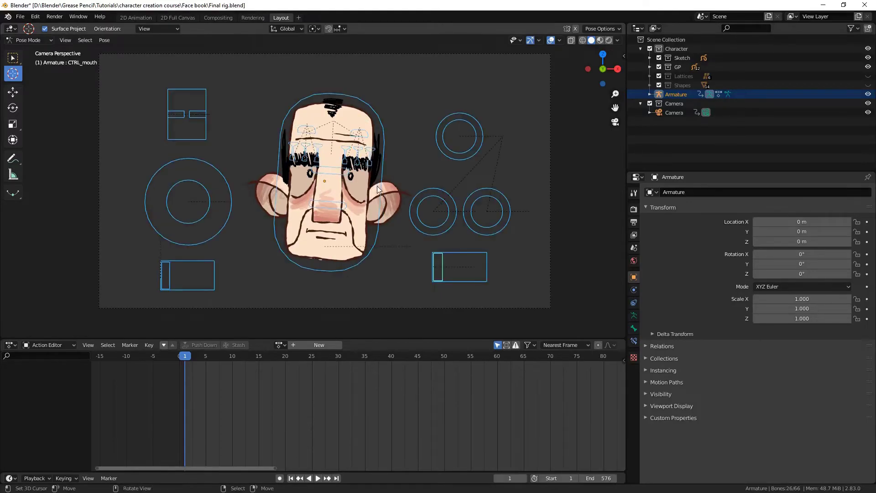
{"action": "key", "text": "ctrl+s"}
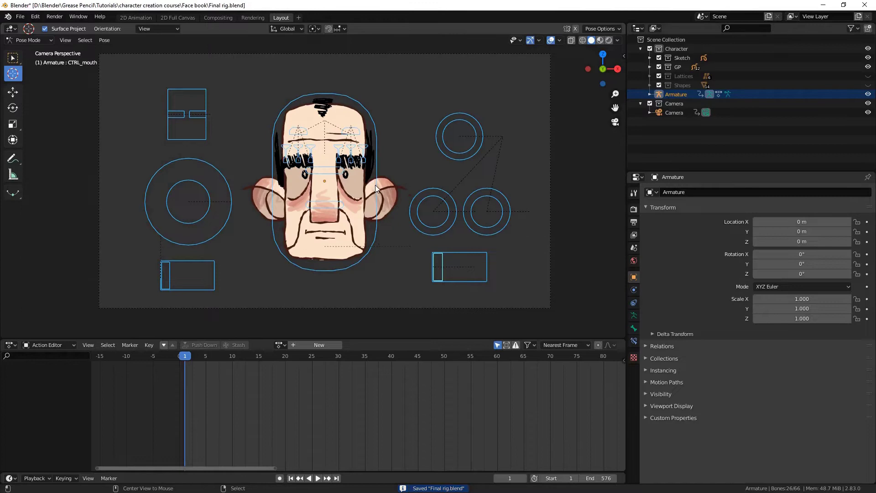
Rotate the two nose controls to tilt the nose
{"action": "key", "text": "alt+a"}
{"action": "left_click", "coordinate": [321, 169]}
{"action": "key", "text": "r"}
{"action": "left_click", "coordinate": [360, 175]}
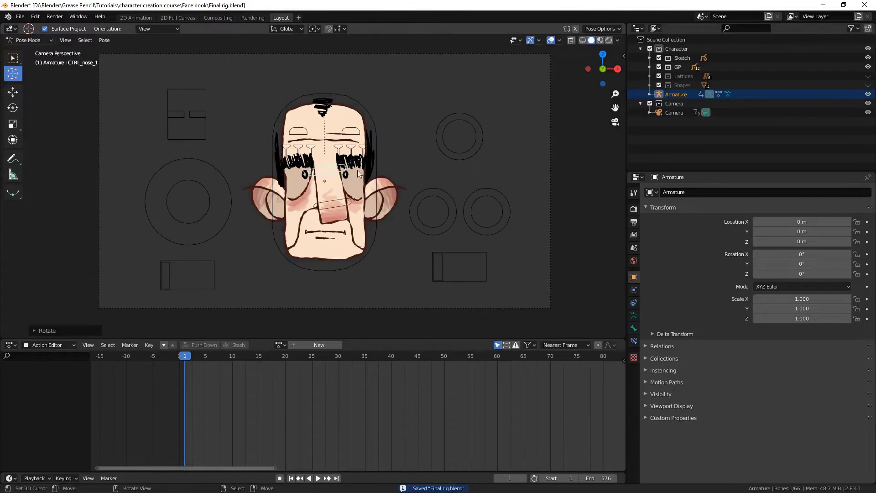
{"action": "left_click", "coordinate": [353, 201]}
{"action": "key", "text": "r"}
{"action": "left_click", "coordinate": [354, 199]}
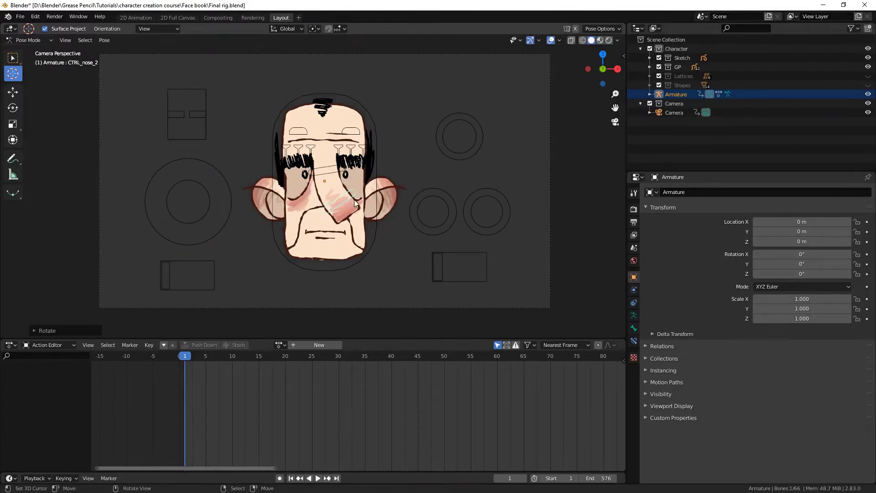
Clear the nose rotation and move the head-turn circle to turn the head down-left
{"action": "key", "text": "a"}
{"action": "key", "text": "alt+r"}
{"action": "key", "text": "alt+a"}
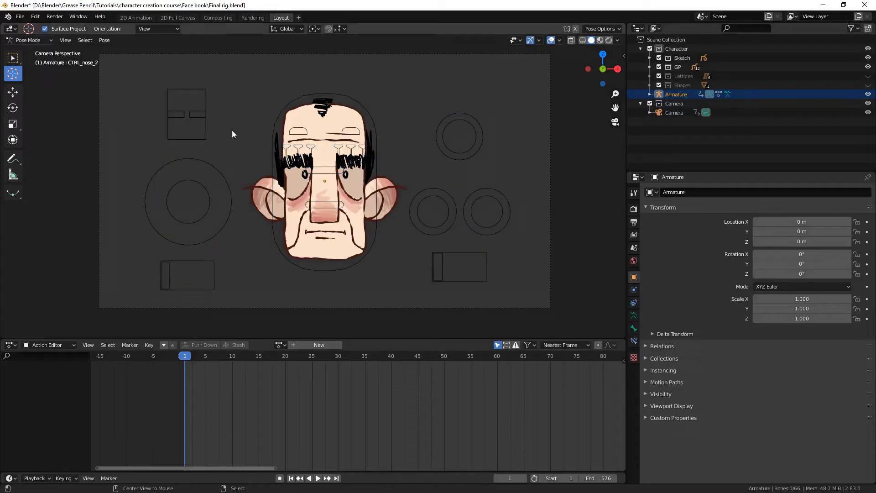
{"action": "left_click", "coordinate": [204, 188]}
{"action": "key", "text": "g"}
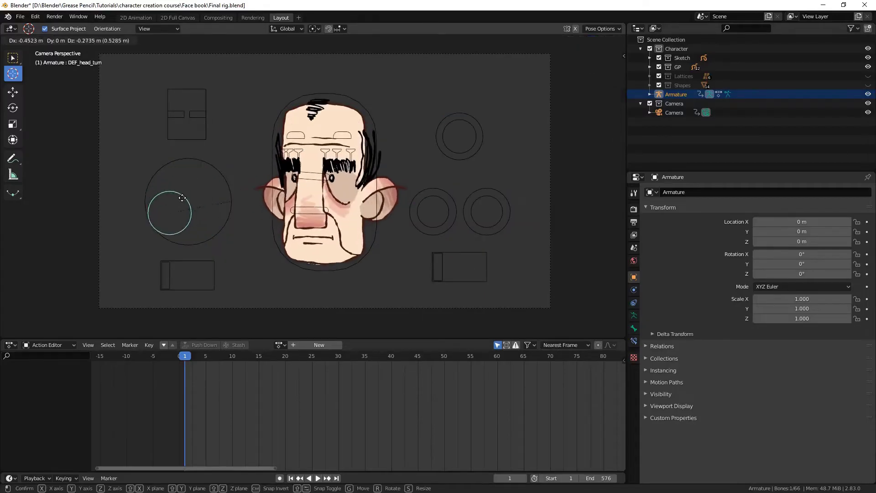
{"action": "left_click", "coordinate": [182, 192]}
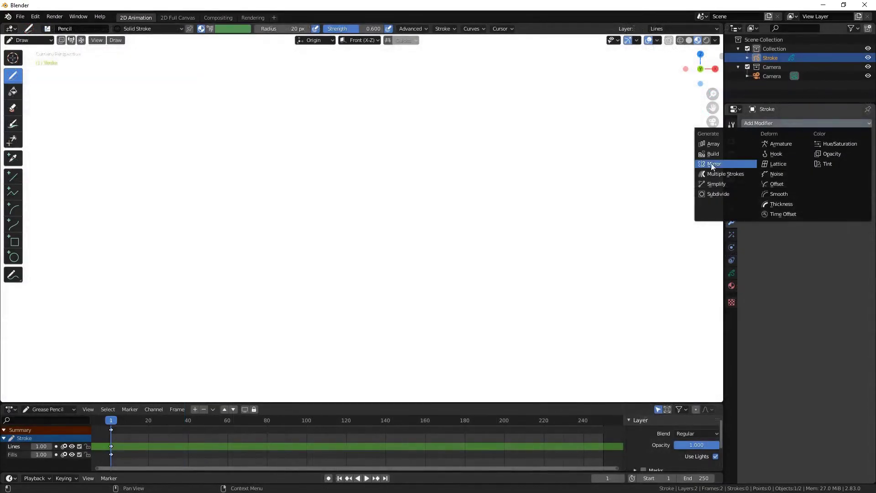
Add a Mirror modifier to the stroke and draw the mirrored head outline strokes
{"action": "left_click", "coordinate": [712, 163]}
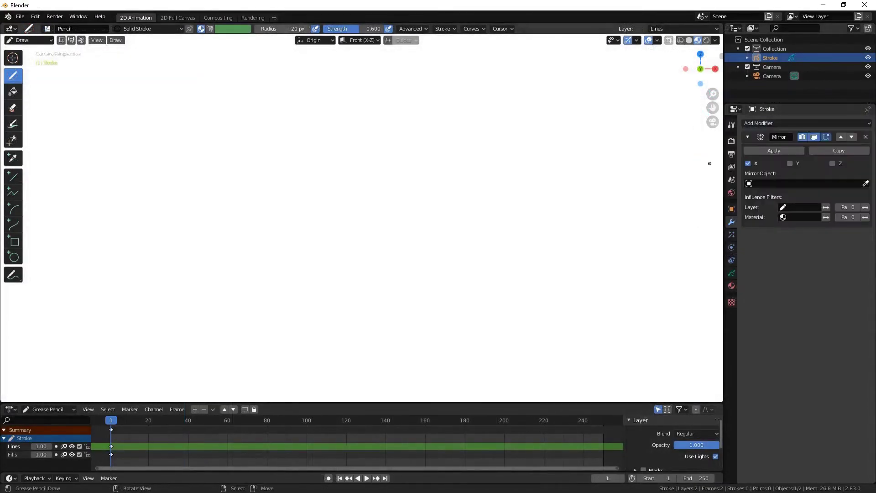
{"action": "left_click_drag", "start_coordinate": [390, 109], "coordinate": [323, 108]}
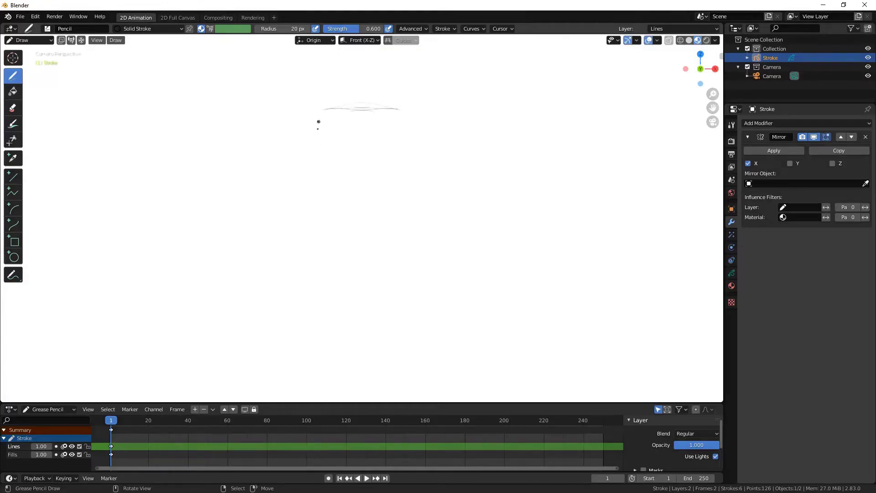
{"action": "left_click_drag", "start_coordinate": [314, 162], "coordinate": [316, 274]}
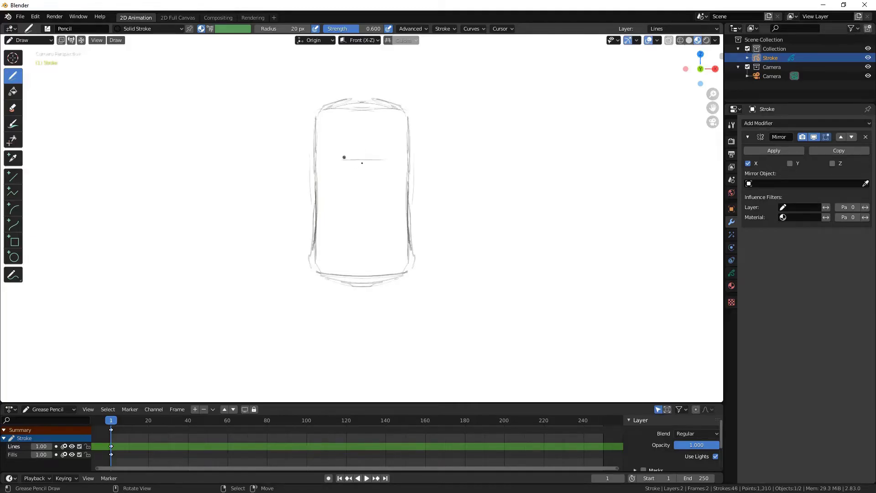
{"action": "left_click_drag", "start_coordinate": [307, 182], "coordinate": [344, 221]}
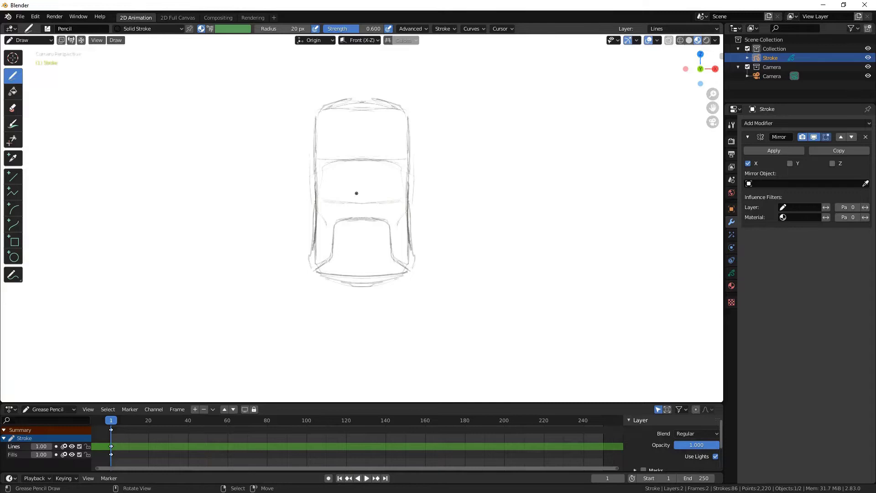
Erase stray lines inside the face, then draw the nose and dark brow lines
{"action": "left_click", "coordinate": [17, 108]}
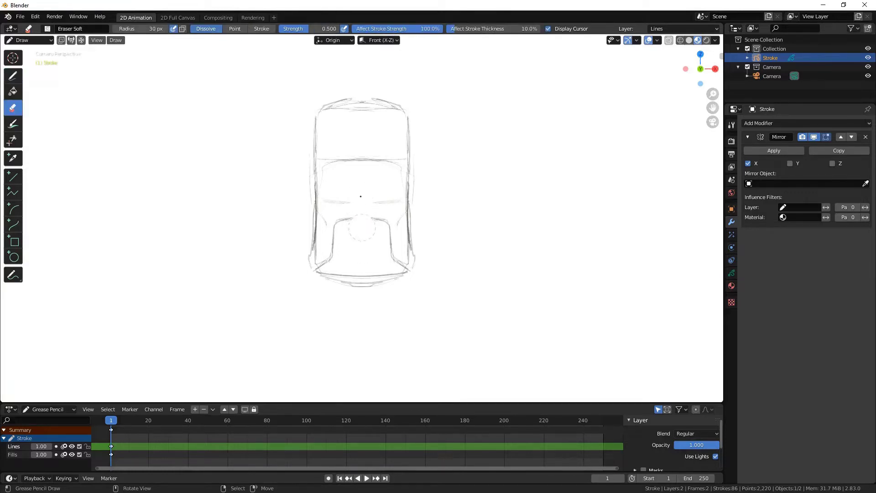
{"action": "left_click_drag", "start_coordinate": [362, 229], "coordinate": [350, 190]}
{"action": "left_click", "coordinate": [13, 76]}
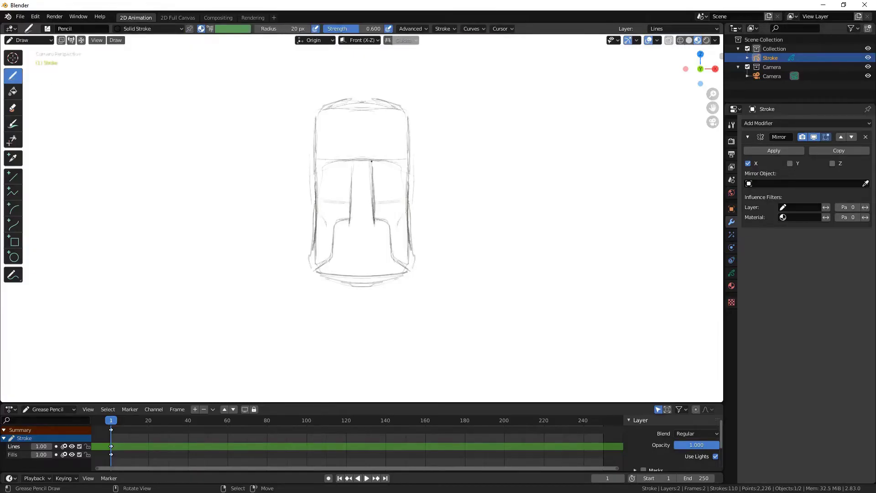
{"action": "left_click_drag", "start_coordinate": [350, 224], "coordinate": [351, 164]}
{"action": "scroll", "coordinate": [354, 230], "scroll_direction": "up", "scroll_amount": 4}
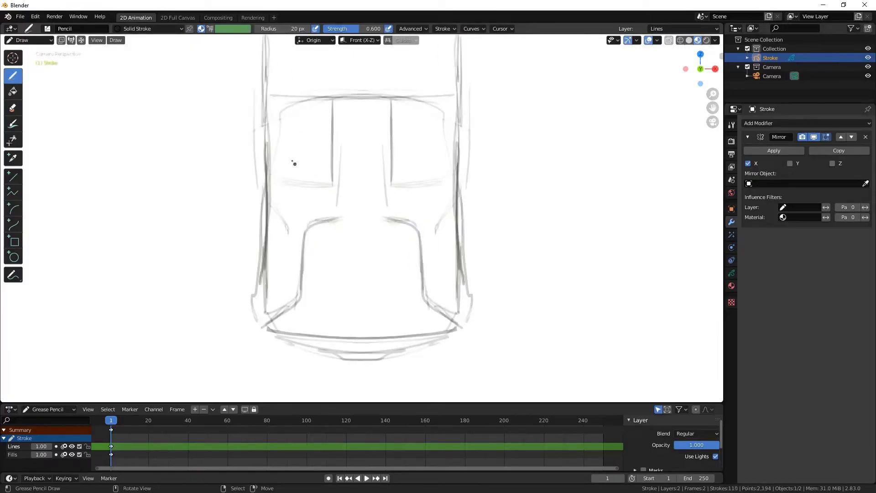
{"action": "mouse_move", "coordinate": [308, 286]}
{"action": "left_mouse_down"}
{"action": "mouse_move", "coordinate": [395, 287]}
{"action": "mouse_move", "coordinate": [322, 146]}
{"action": "left_mouse_up"}
{"action": "left_click_drag", "start_coordinate": [385, 287], "coordinate": [379, 137]}
{"action": "mouse_move", "coordinate": [272, 136]}
{"action": "left_mouse_down"}
{"action": "mouse_move", "coordinate": [318, 140]}
{"action": "mouse_move", "coordinate": [280, 109]}
{"action": "left_mouse_up"}
Lower both eyebrows slightly with a vertical proportional-editing move in Edit Mode
{"action": "key", "text": "Tab"}
{"action": "scroll", "coordinate": [365, 205], "scroll_direction": "down", "scroll_amount": 2}
{"action": "mouse_move", "coordinate": [242, 161]}
{"action": "left_mouse_down"}
{"action": "mouse_move", "coordinate": [493, 108]}
{"action": "mouse_move", "coordinate": [491, 124]}
{"action": "left_mouse_up"}
{"action": "key", "text": "o"}
{"action": "key", "text": "g"}
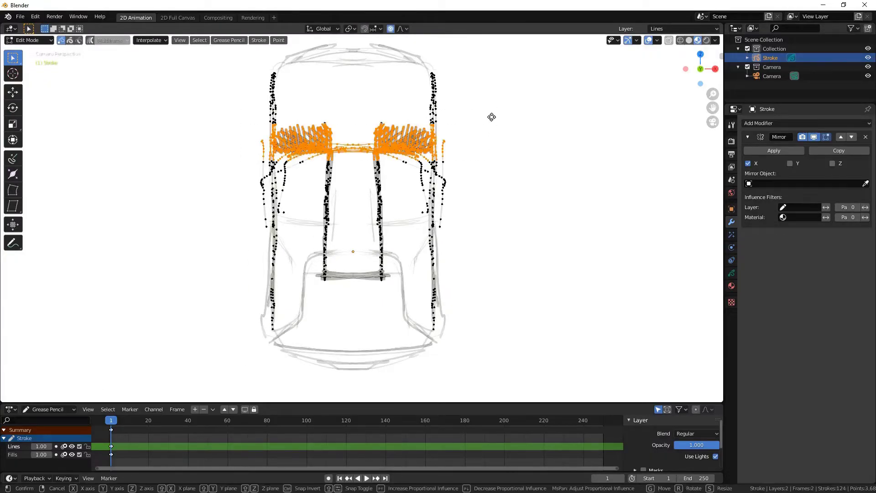
{"action": "key", "text": "z"}
{"action": "scroll", "coordinate": [488, 125], "scroll_direction": "up", "scroll_amount": 9}
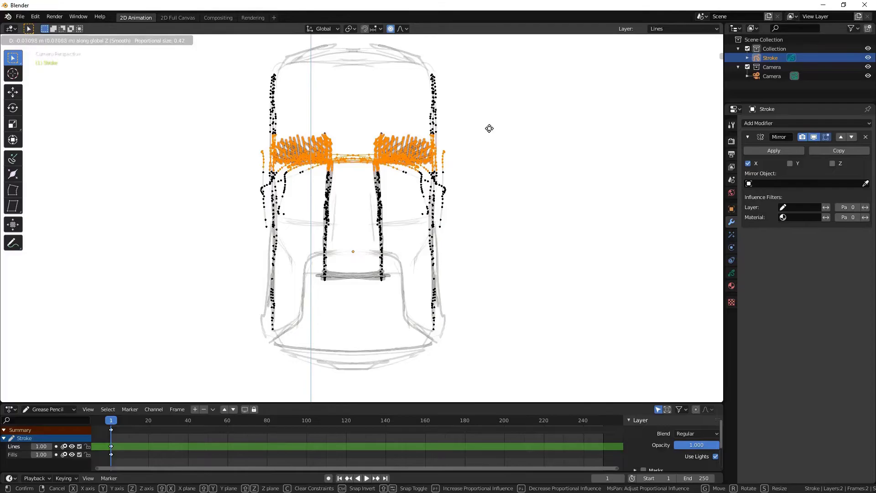
{"action": "left_click", "coordinate": [485, 134]}
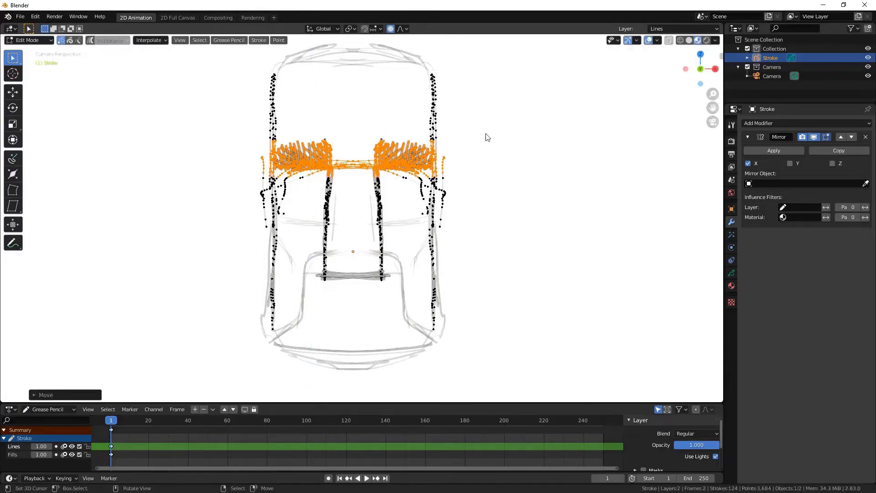
Draw mirrored side-of-head, ear and jaw strokes
{"action": "key", "text": "Tab"}
{"action": "left_click_drag", "start_coordinate": [440, 91], "coordinate": [445, 148]}
{"action": "mouse_move", "coordinate": [265, 91]}
{"action": "left_mouse_down"}
{"action": "mouse_move", "coordinate": [258, 192]}
{"action": "mouse_move", "coordinate": [219, 172]}
{"action": "mouse_move", "coordinate": [218, 214]}
{"action": "left_mouse_up"}
{"action": "left_click_drag", "start_coordinate": [281, 261], "coordinate": [235, 248]}
{"action": "mouse_move", "coordinate": [215, 193]}
{"action": "left_mouse_down"}
{"action": "mouse_move", "coordinate": [224, 244]}
{"action": "mouse_move", "coordinate": [278, 256]}
{"action": "left_mouse_up"}
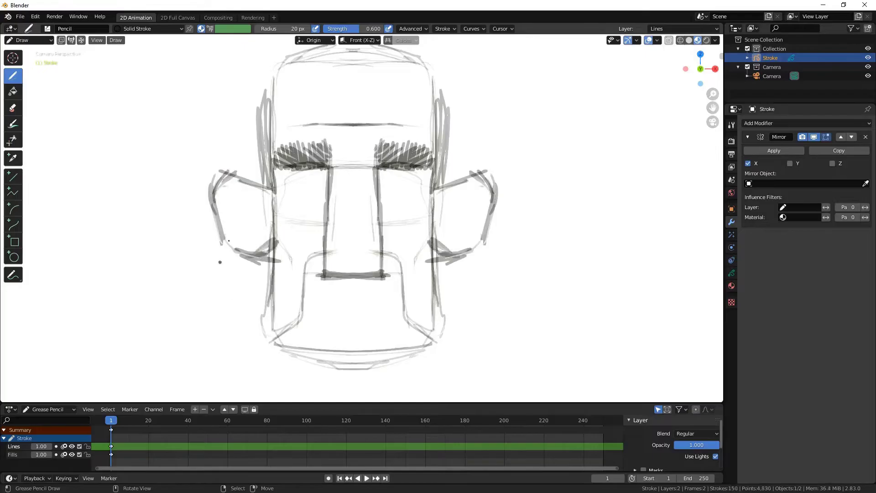
{"action": "mouse_move", "coordinate": [269, 211]}
{"action": "left_mouse_down"}
{"action": "mouse_move", "coordinate": [258, 233]}
{"action": "mouse_move", "coordinate": [223, 204]}
{"action": "left_mouse_up"}
{"action": "scroll", "coordinate": [223, 204], "scroll_direction": "down", "scroll_amount": 1}
{"action": "scroll", "coordinate": [368, 273], "scroll_direction": "down", "scroll_amount": 1}
{"action": "scroll", "coordinate": [369, 273], "scroll_direction": "up", "scroll_amount": 1}
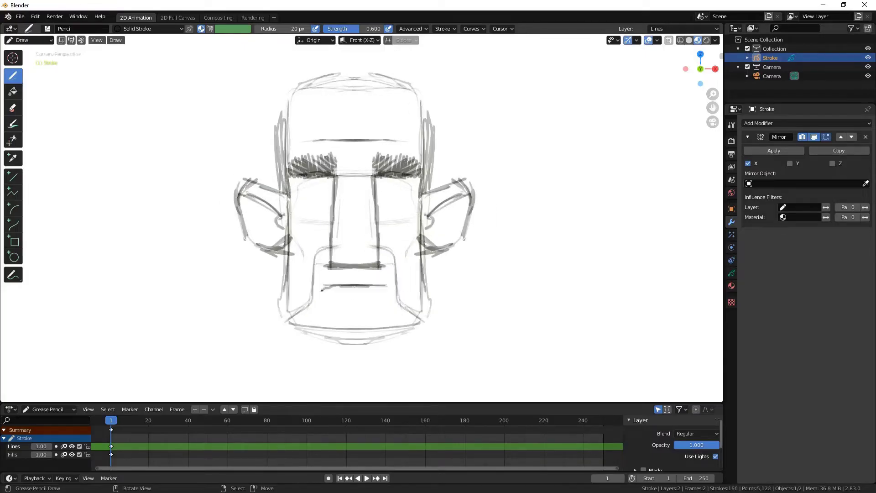
Draw the mouth line, V-shaped chin, nose base, jaw sides and cheek strokes
{"action": "left_click_drag", "start_coordinate": [321, 287], "coordinate": [389, 286]}
{"action": "scroll", "coordinate": [389, 285], "scroll_direction": "up", "scroll_amount": 1}
{"action": "mouse_move", "coordinate": [326, 317]}
{"action": "left_mouse_down"}
{"action": "mouse_move", "coordinate": [381, 318]}
{"action": "mouse_move", "coordinate": [365, 331]}
{"action": "left_mouse_up"}
{"action": "scroll", "coordinate": [391, 294], "scroll_direction": "down", "scroll_amount": 1}
{"action": "mouse_move", "coordinate": [329, 246]}
{"action": "left_mouse_down"}
{"action": "mouse_move", "coordinate": [314, 252]}
{"action": "mouse_move", "coordinate": [304, 315]}
{"action": "left_mouse_up"}
{"action": "left_click_drag", "start_coordinate": [312, 287], "coordinate": [287, 327]}
{"action": "scroll", "coordinate": [297, 192], "scroll_direction": "up", "scroll_amount": 1}
{"action": "mouse_move", "coordinate": [328, 183]}
{"action": "left_mouse_down"}
{"action": "mouse_move", "coordinate": [286, 242]}
{"action": "mouse_move", "coordinate": [319, 190]}
{"action": "mouse_move", "coordinate": [302, 187]}
{"action": "left_mouse_up"}
Replace the failed eye ovals with larger outlined eyes below the brows
{"action": "key", "text": "ctrl+z"}
{"action": "scroll", "coordinate": [321, 187], "scroll_direction": "down", "scroll_amount": 1}
{"action": "key", "text": "ctrl+z"}
{"action": "scroll", "coordinate": [321, 187], "scroll_direction": "up", "scroll_amount": 2}
{"action": "scroll", "coordinate": [304, 182], "scroll_direction": "down", "scroll_amount": 2}
{"action": "left_click_drag", "start_coordinate": [296, 87], "coordinate": [355, 69]}
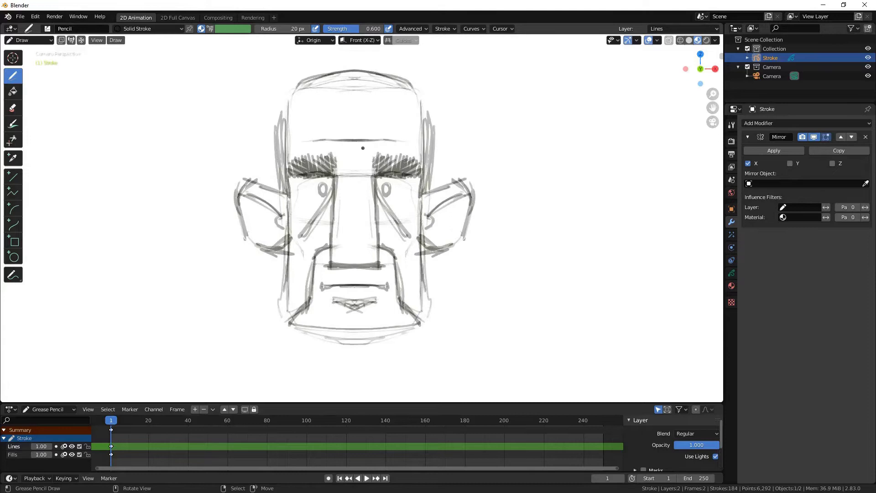
{"action": "key", "text": "ctrl+Tab"}
Apply the Mirror modifier and draw hair strokes across the top of the head
{"action": "left_click", "coordinate": [759, 153]}
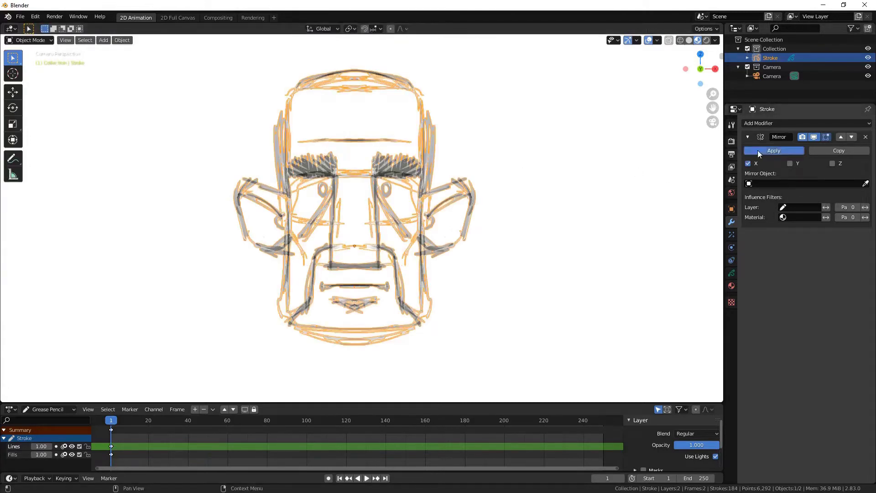
{"action": "key", "text": "ctrl+Tab"}
{"action": "middle_click_drag", "start_coordinate": [412, 64], "coordinate": [402, 85], "text": "shift"}
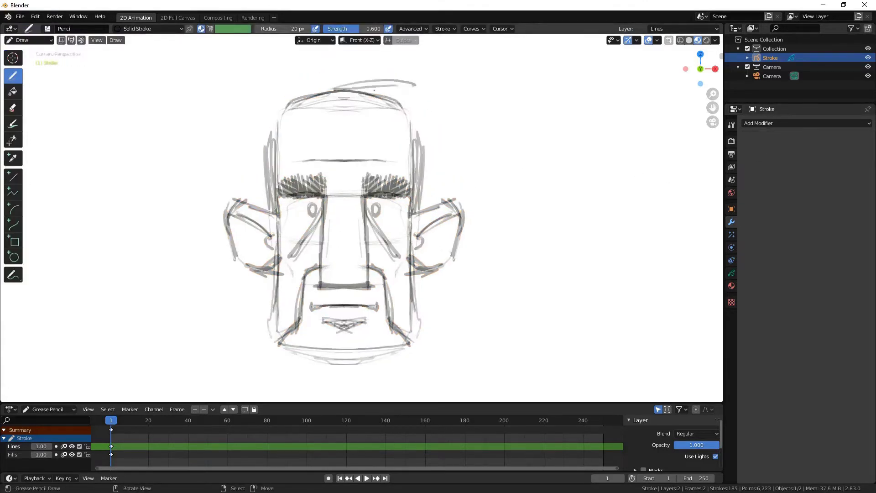
{"action": "left_click_drag", "start_coordinate": [374, 90], "coordinate": [333, 92]}
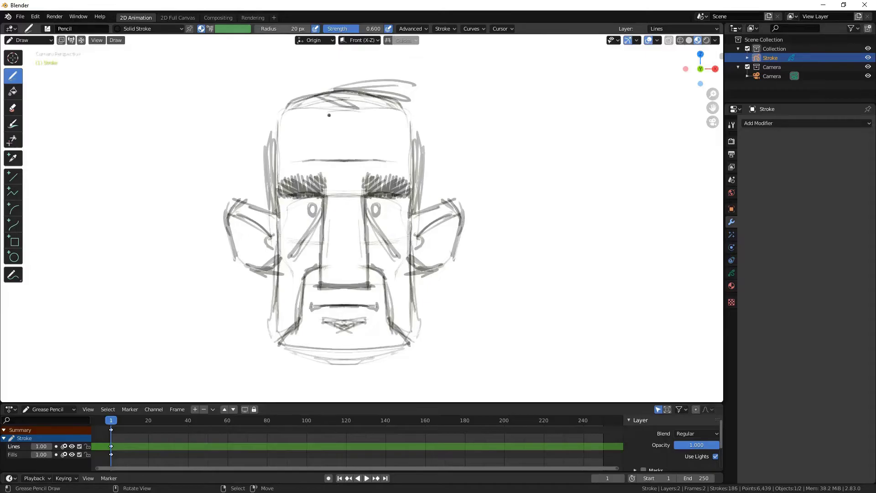
Undo the stray top and chin strokes while keeping the mustache stroke
{"action": "key", "text": "ctrl+z"}
{"action": "key", "text": "ctrl+z"}
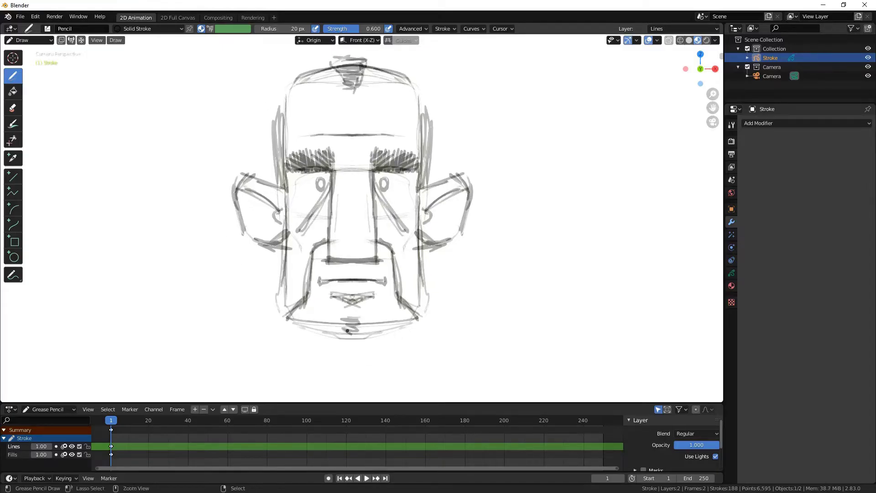
{"action": "key", "text": "ctrl+z"}
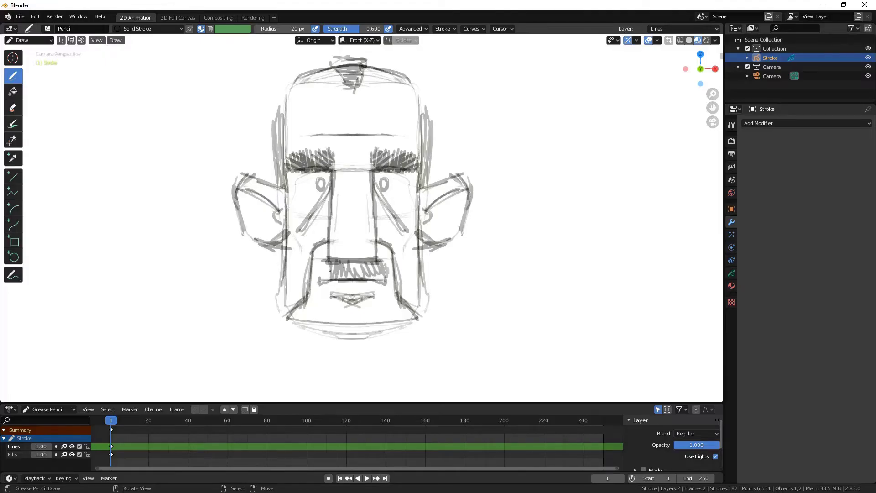
{"action": "scroll", "coordinate": [301, 265], "scroll_direction": "down", "scroll_amount": 1}
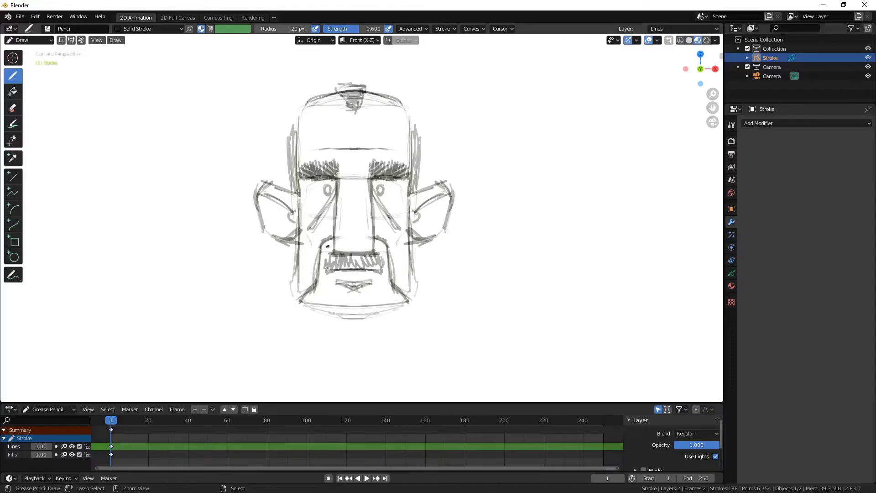
{"action": "key", "text": "ctrl+z"}
{"action": "key", "text": "ctrl+shift+z"}
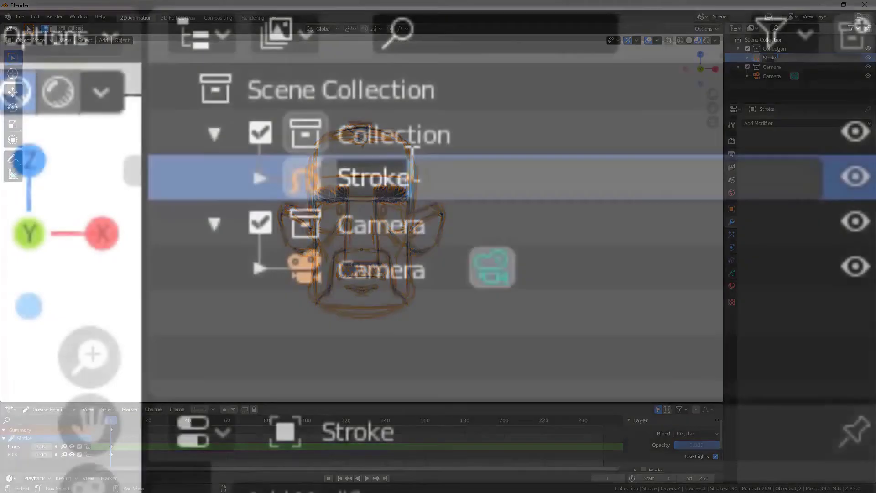
Rename the drawing object to Sketch and its collection to Character
{"action": "type", "text": "Sketc"}
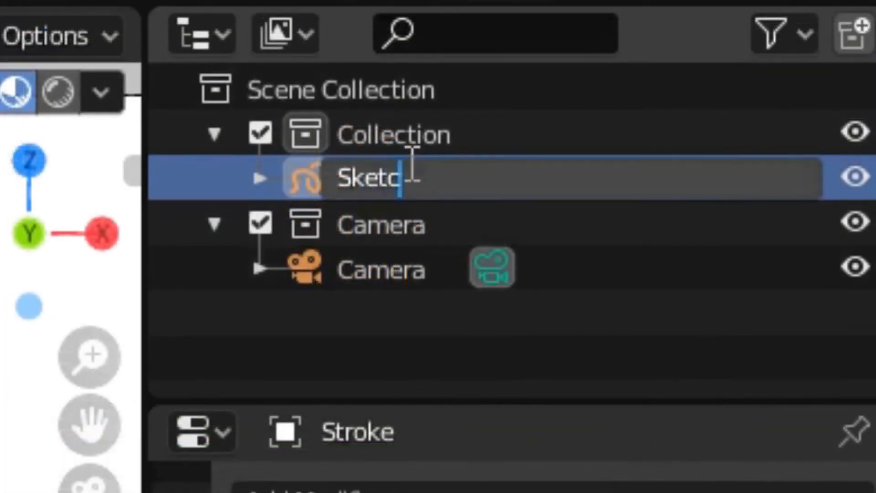
{"action": "type", "text": "h"}
{"action": "key", "text": "Return"}
{"action": "double_click", "coordinate": [377, 135]}
{"action": "type", "text": "Chara"}
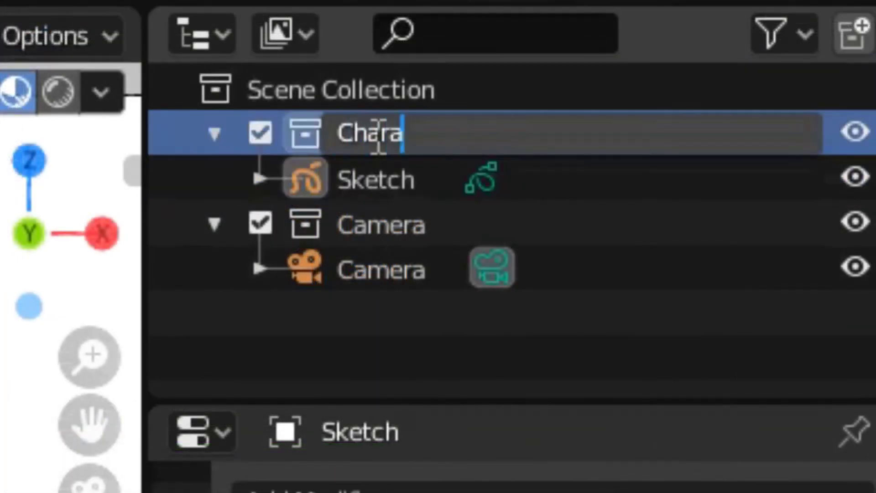
{"action": "type", "text": "cter"}
{"action": "key", "text": "Return"}
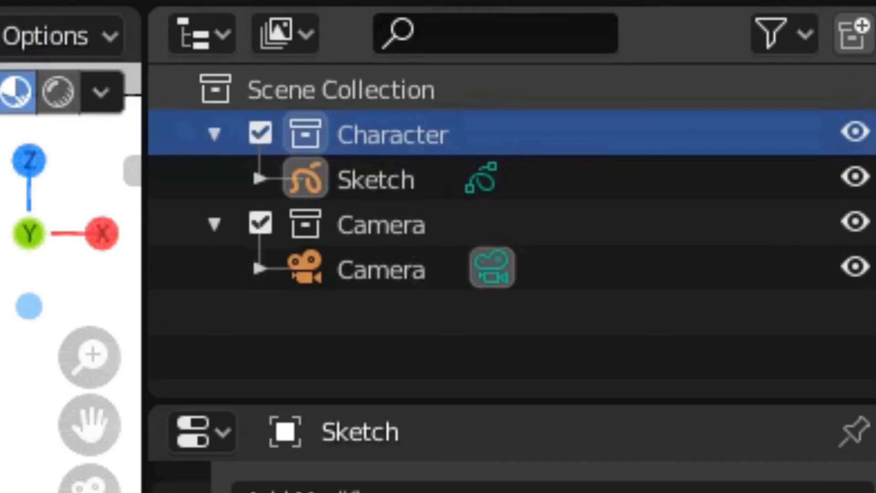
Add a Sketch collection inside Character and move the drawing into it
{"action": "left_click", "coordinate": [852, 35]}
{"action": "double_click", "coordinate": [451, 179]}
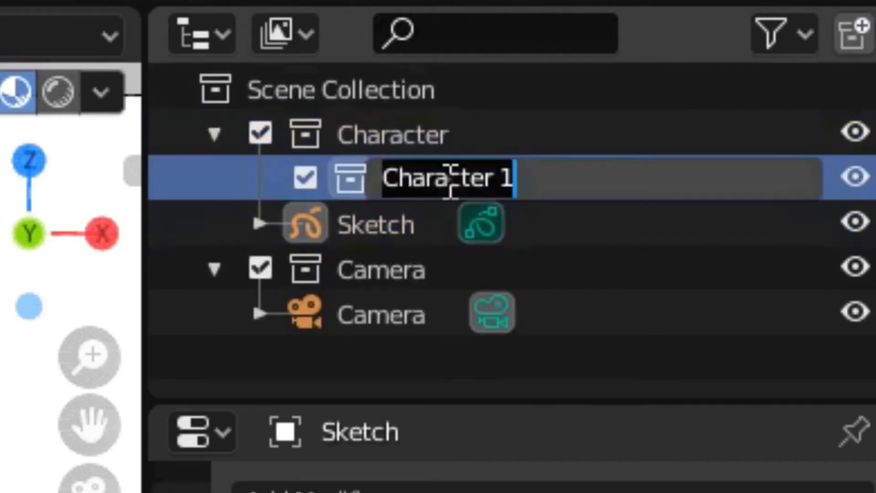
{"action": "type", "text": "Sketch"}
{"action": "key", "text": "Return"}
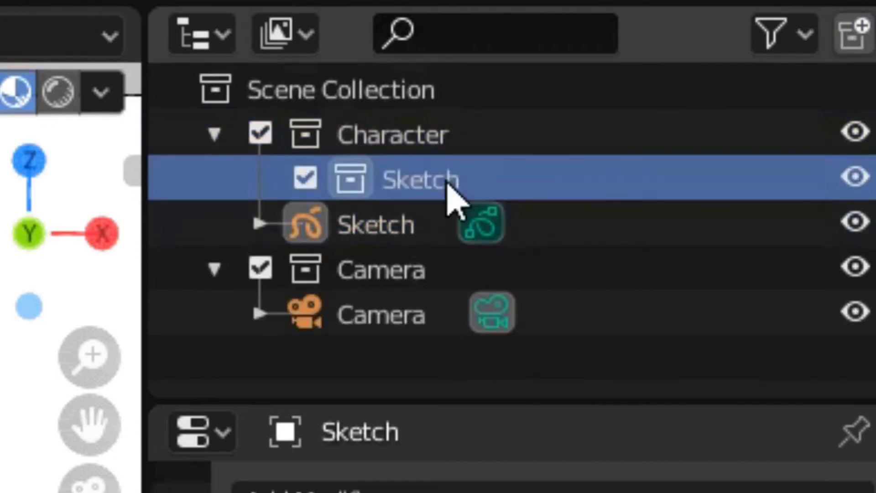
{"action": "left_click", "coordinate": [388, 237]}
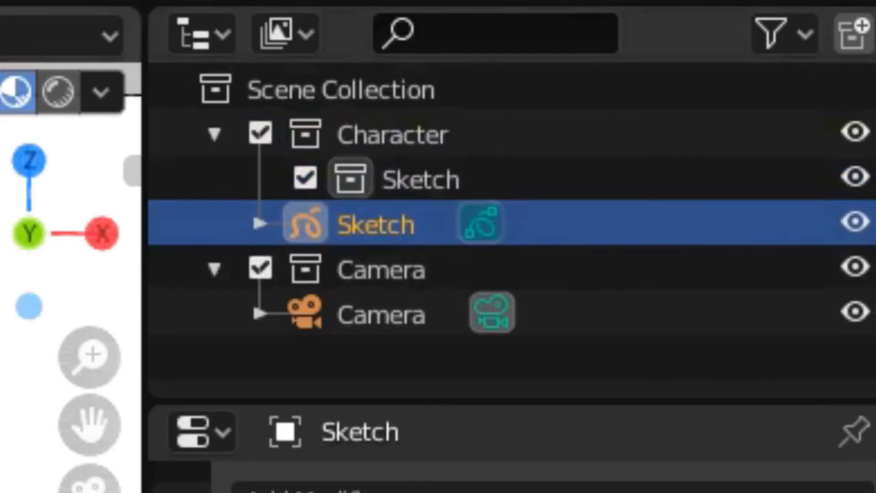
{"action": "left_click_drag", "start_coordinate": [406, 242], "coordinate": [392, 175]}
Add another new collection under Character
{"action": "left_click", "coordinate": [385, 135]}
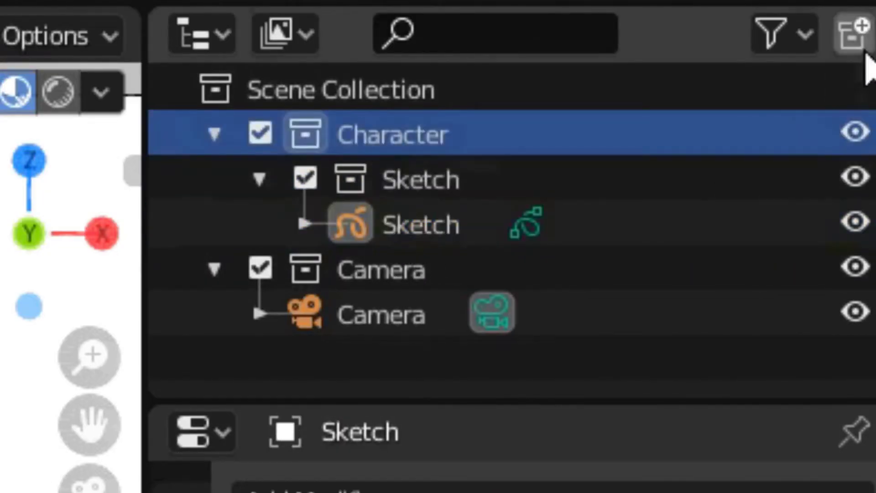
{"action": "left_click", "coordinate": [862, 34]}
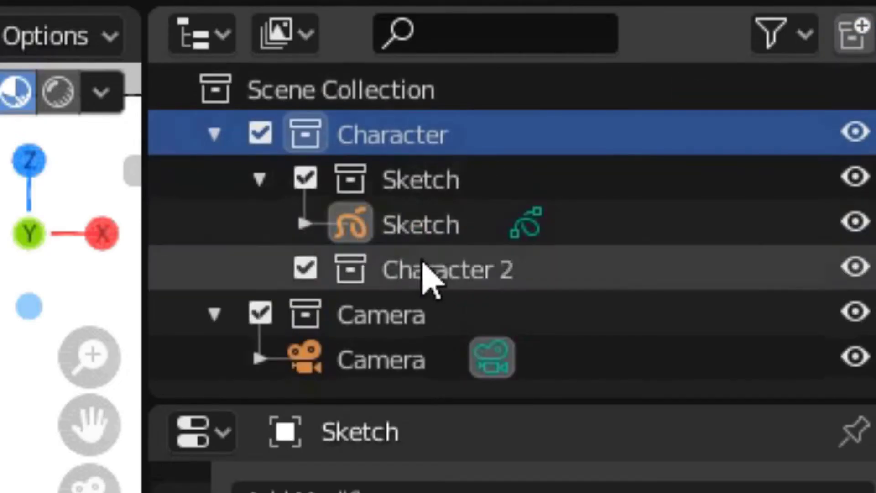
{"action": "double_click", "coordinate": [426, 268]}
Name the new collection GP and add a blank Grease Pencil object
{"action": "type", "text": "GP"}
{"action": "key", "text": "Return"}
{"action": "key", "text": "shift+a"}
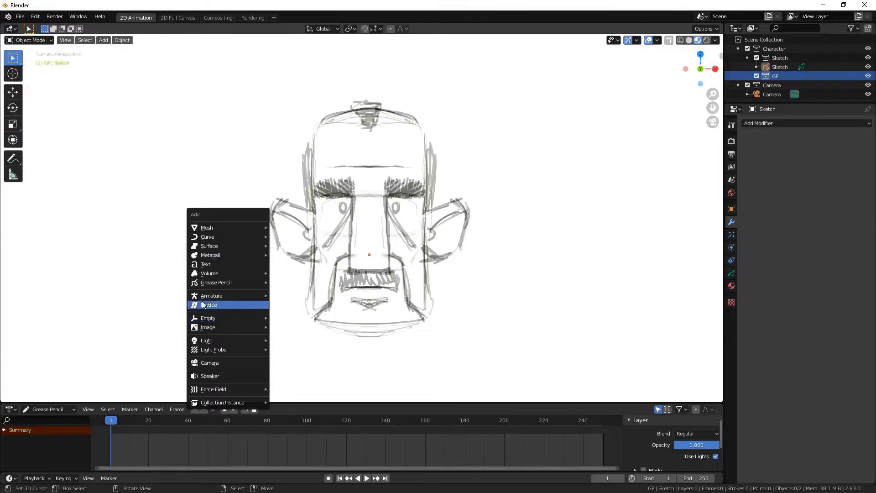
{"action": "mouse_move", "coordinate": [215, 282]}
{"action": "left_click", "coordinate": [281, 283]}
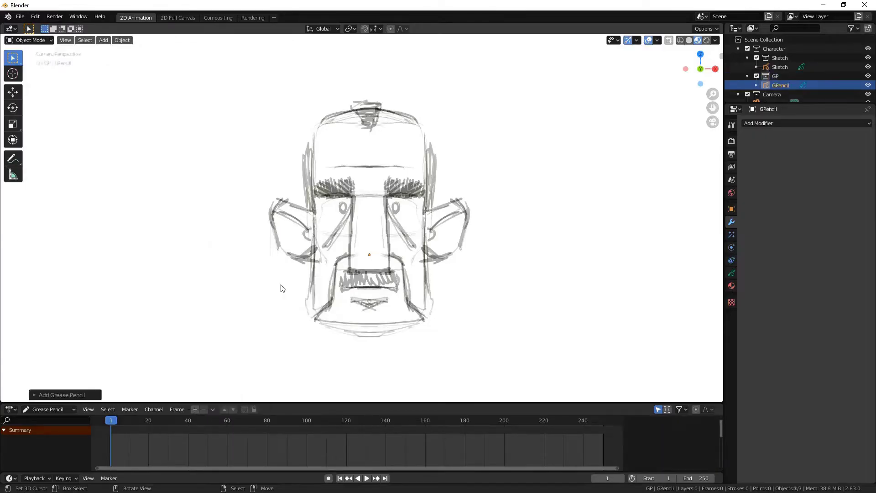
Rename the new Grease Pencil object to Head base and enter Draw mode
{"action": "double_click", "coordinate": [780, 85]}
{"action": "type", "text": "Head bas"}
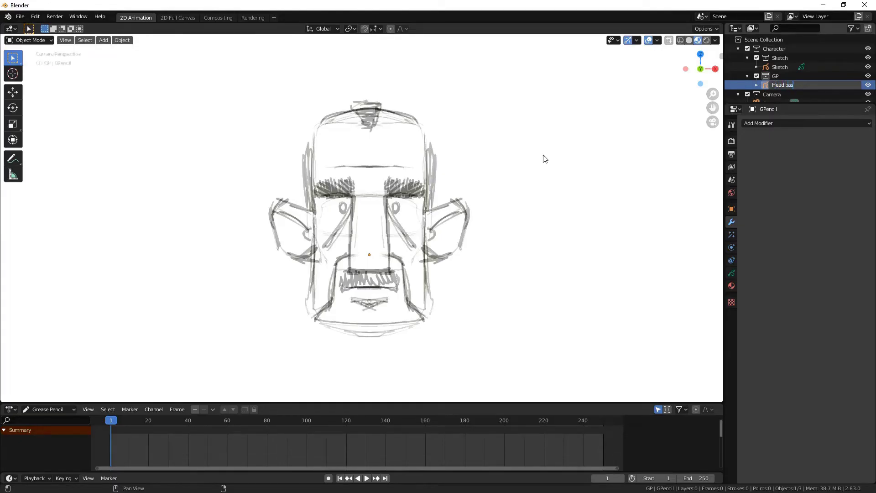
{"action": "key", "text": "Return"}
{"action": "double_click", "coordinate": [792, 85]}
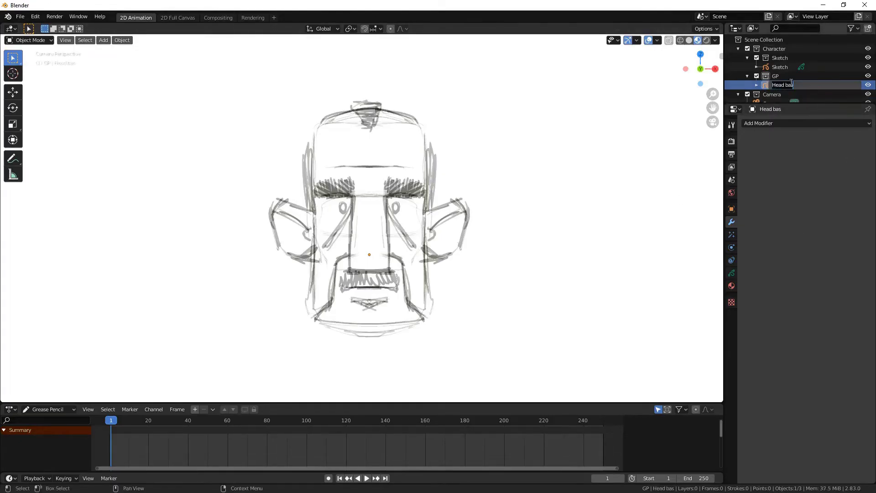
{"action": "type", "text": "e"}
{"action": "key", "text": "Return"}
{"action": "key", "text": "ctrl+Tab"}
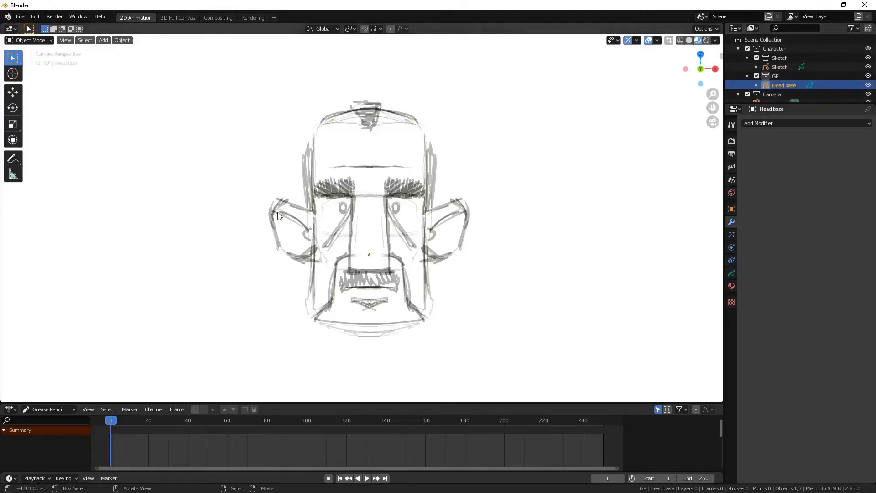
{"action": "left_click", "coordinate": [731, 286]}
{"action": "type", "text": "Line"}
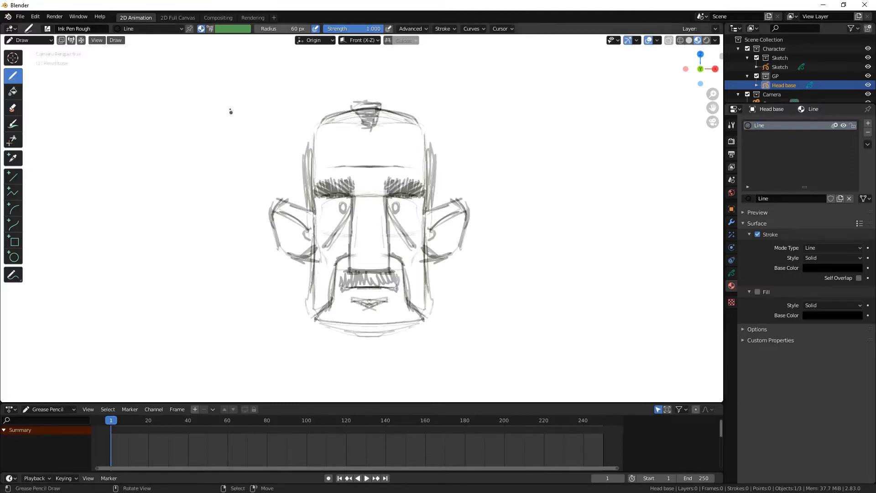
Draw and undo a few test strokes beside the head
{"action": "left_click_drag", "start_coordinate": [223, 109], "coordinate": [220, 125]}
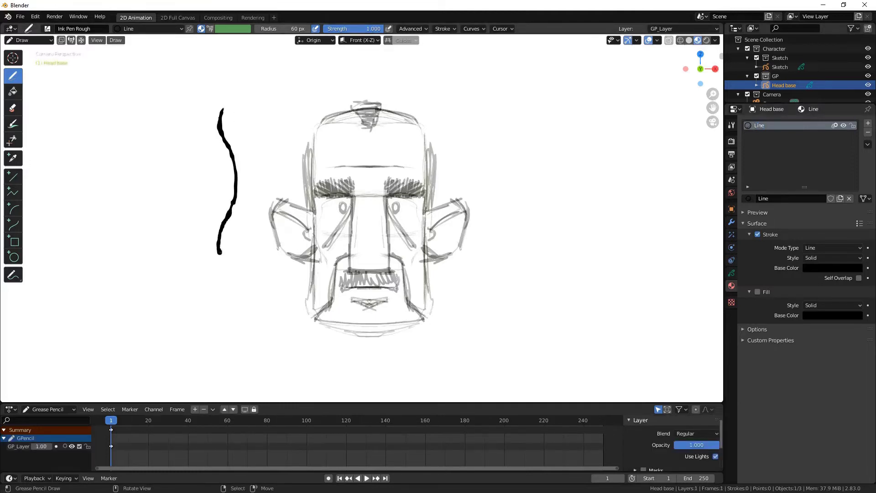
{"action": "left_click_drag", "start_coordinate": [243, 286], "coordinate": [236, 301]}
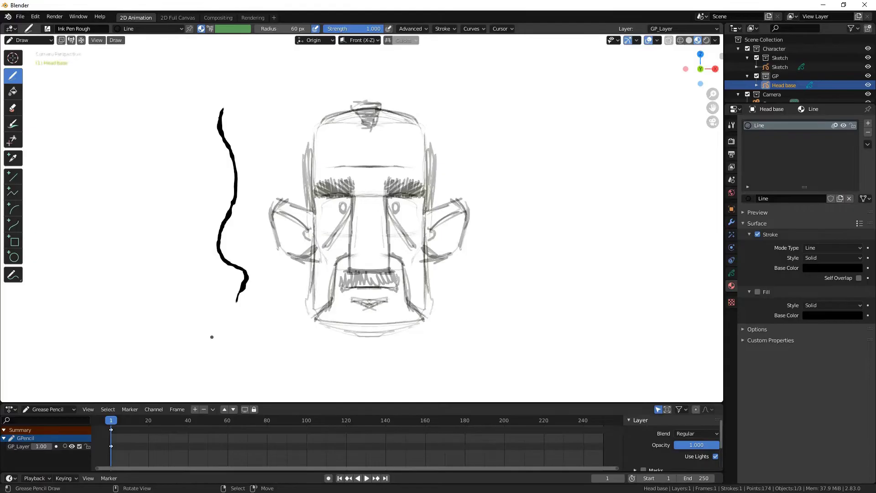
{"action": "key", "text": "ctrl+z"}
{"action": "left_click", "coordinate": [243, 107]}
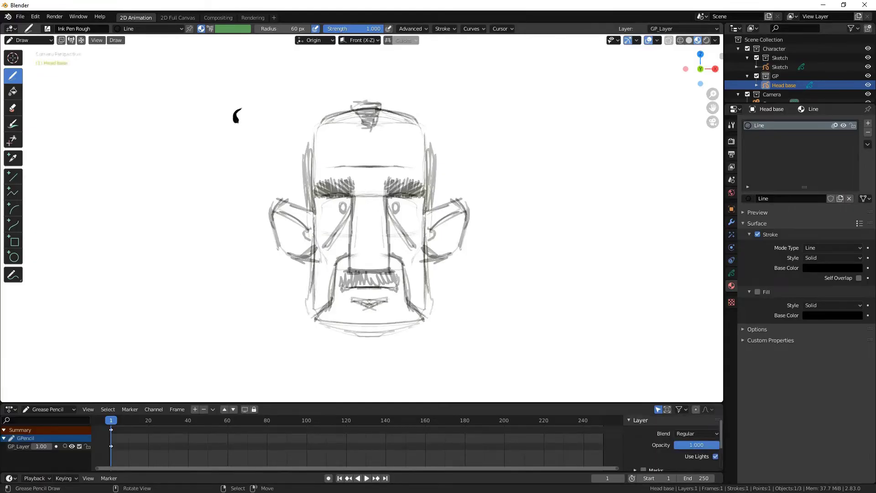
{"action": "left_click_drag", "start_coordinate": [237, 120], "coordinate": [177, 240]}
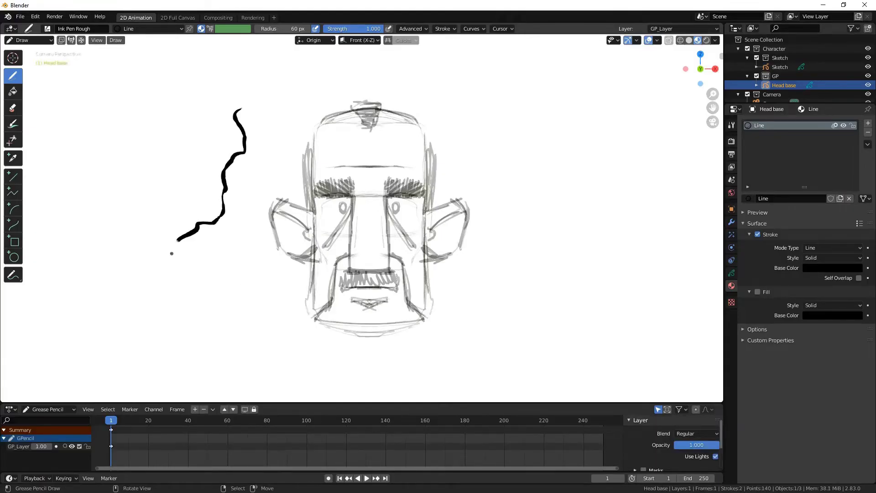
{"action": "key", "text": "ctrl+z"}
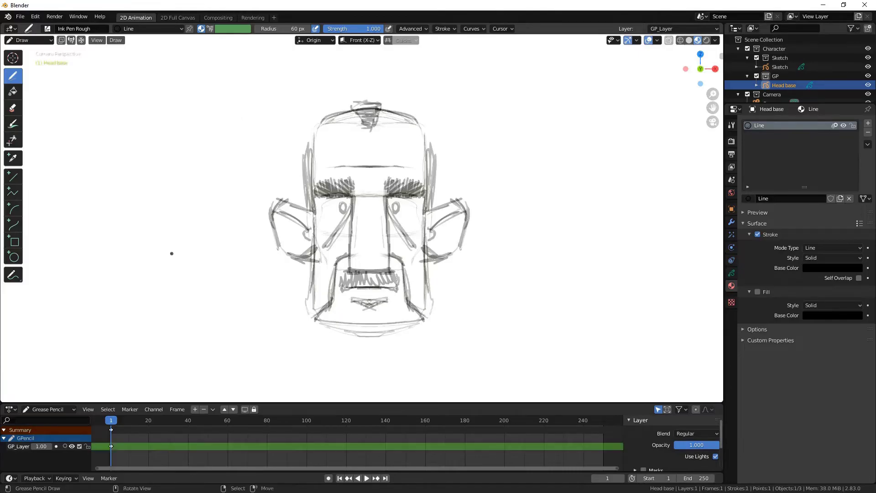
{"action": "scroll", "coordinate": [172, 254], "scroll_direction": "up", "scroll_amount": 2}
Set the stroke colour to dark red and trace the head-top outline
{"action": "left_click", "coordinate": [818, 267]}
{"action": "scroll", "coordinate": [831, 177], "scroll_direction": "up", "scroll_amount": 3, "text": "ctrl"}
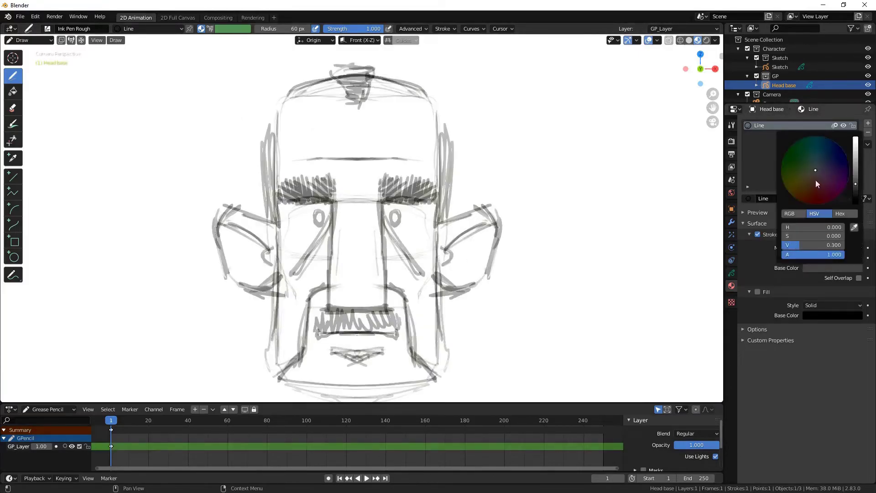
{"action": "left_click_drag", "start_coordinate": [817, 184], "coordinate": [816, 187]}
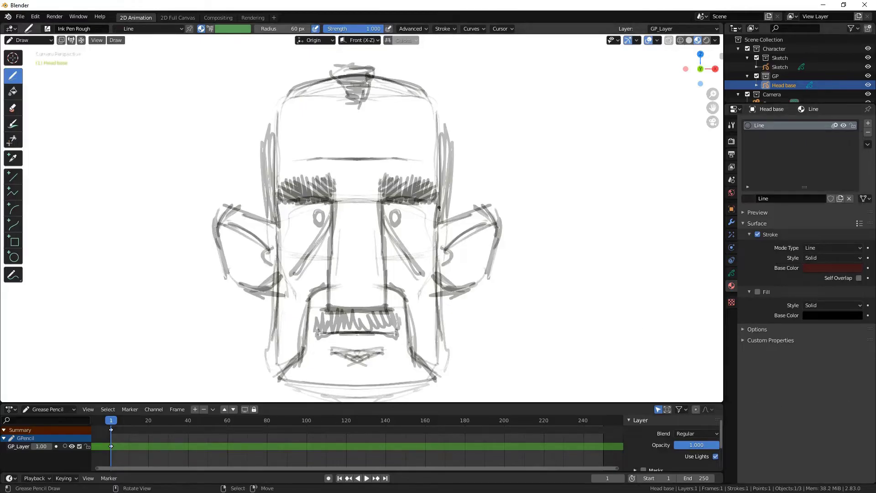
{"action": "mouse_move", "coordinate": [438, 224]}
{"action": "left_mouse_down"}
{"action": "mouse_move", "coordinate": [401, 85]}
{"action": "mouse_move", "coordinate": [340, 75]}
{"action": "mouse_move", "coordinate": [298, 87]}
{"action": "mouse_move", "coordinate": [277, 104]}
{"action": "mouse_move", "coordinate": [273, 189]}
{"action": "left_mouse_up"}
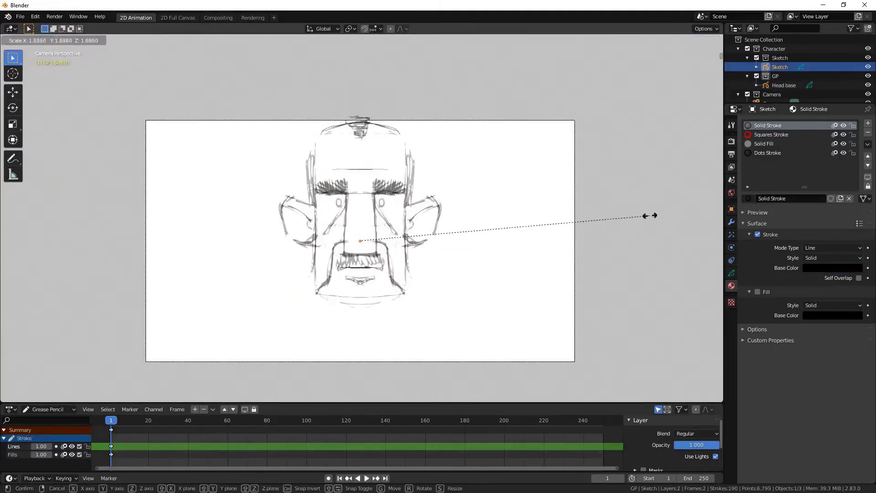
Finish enlarging the sketch and move it along the vertical axis
{"action": "left_click", "coordinate": [587, 180]}
{"action": "key", "text": "g"}
{"action": "key", "text": "z"}
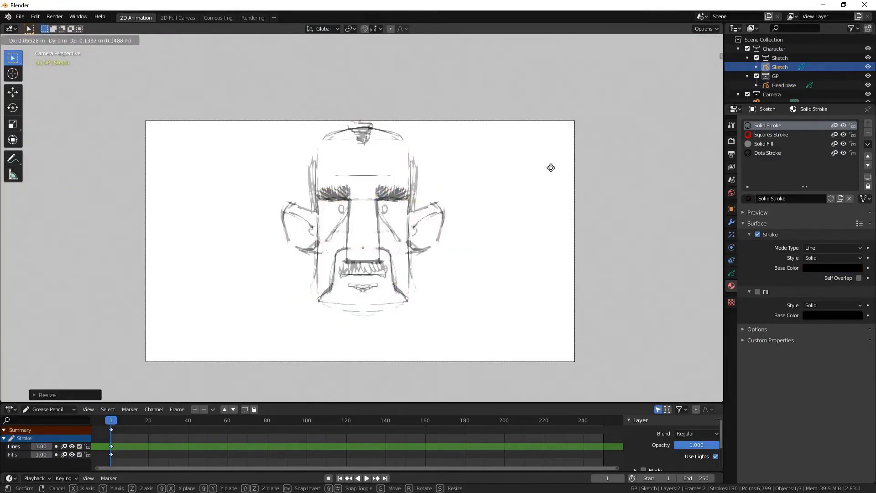
{"action": "left_click", "coordinate": [546, 186]}
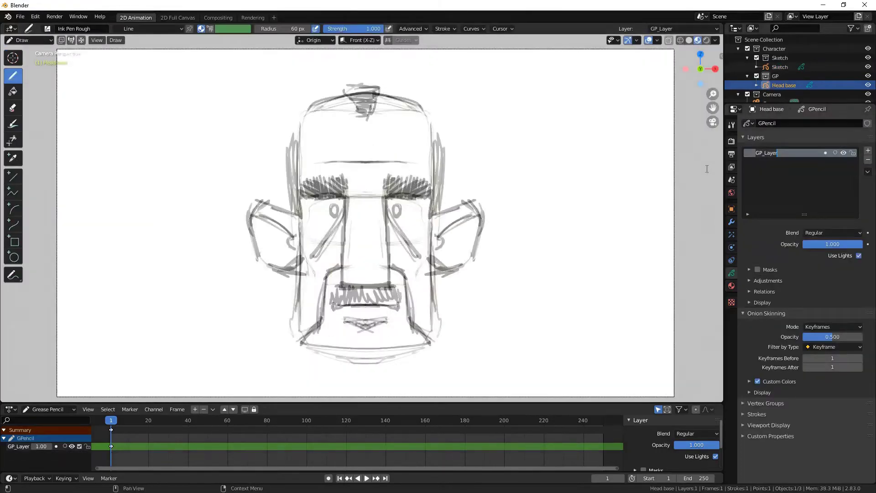
Rename the drawing layer to Base Line and add a second layer named Base colour
{"action": "type", "text": "Line"}
{"action": "key", "text": "Return"}
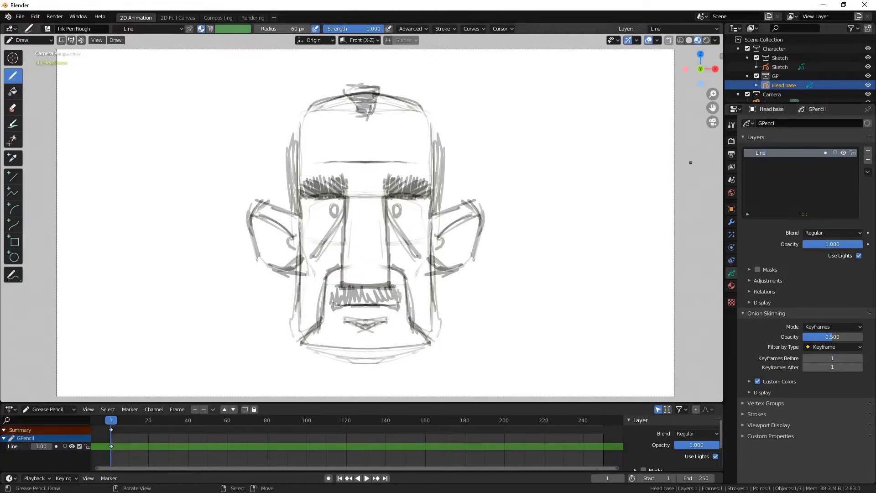
{"action": "type", "text": "B"}
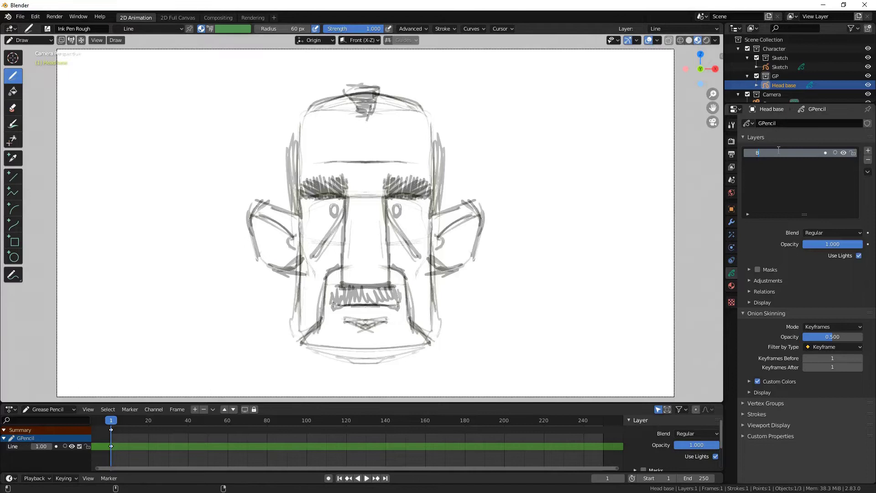
{"action": "type", "text": "ase Line"}
{"action": "key", "text": "Return"}
{"action": "left_click", "coordinate": [868, 151]}
{"action": "double_click", "coordinate": [762, 162]}
{"action": "type", "text": "Base colour"}
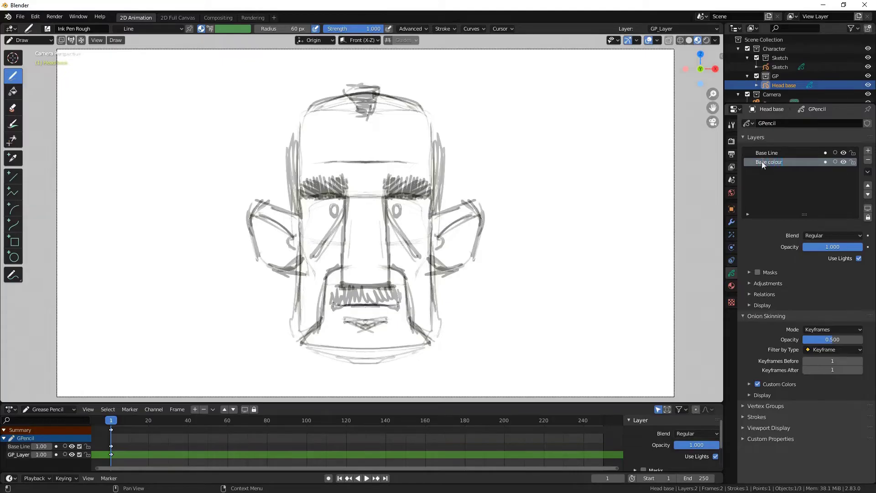
Draw the dark head outline on the Base Line layer
{"action": "left_click", "coordinate": [767, 153]}
{"action": "mouse_move", "coordinate": [431, 219]}
{"action": "left_mouse_down"}
{"action": "mouse_move", "coordinate": [301, 275]}
{"action": "mouse_move", "coordinate": [301, 334]}
{"action": "left_mouse_up"}
{"action": "mouse_move", "coordinate": [431, 210]}
{"action": "left_mouse_down"}
{"action": "mouse_move", "coordinate": [432, 252]}
{"action": "mouse_move", "coordinate": [400, 351]}
{"action": "mouse_move", "coordinate": [303, 342]}
{"action": "mouse_move", "coordinate": [300, 297]}
{"action": "left_mouse_up"}
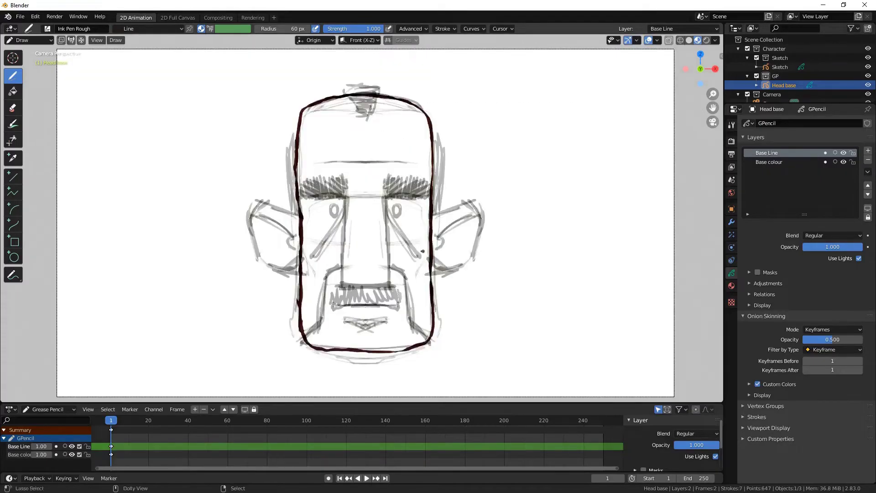
Mirror the head outline horizontally with an X scale of -1
{"action": "key", "text": "ctrl+Tab"}
{"action": "key", "text": "s"}
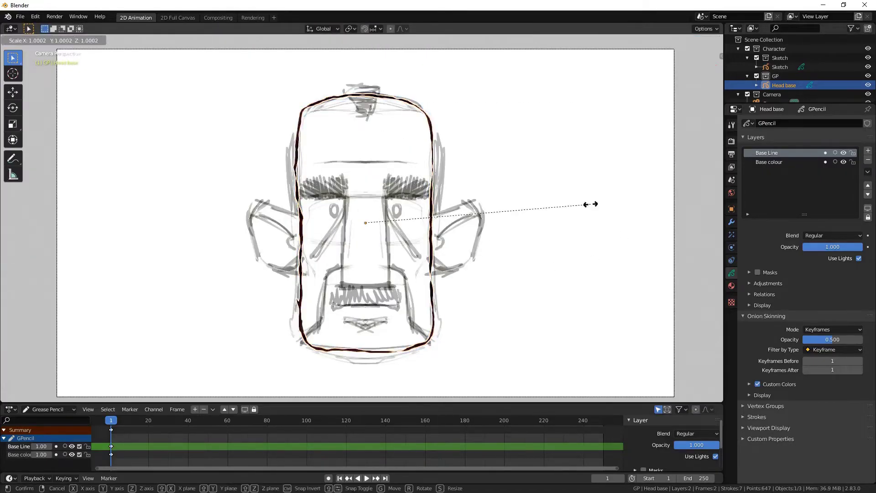
{"action": "key", "text": "x"}
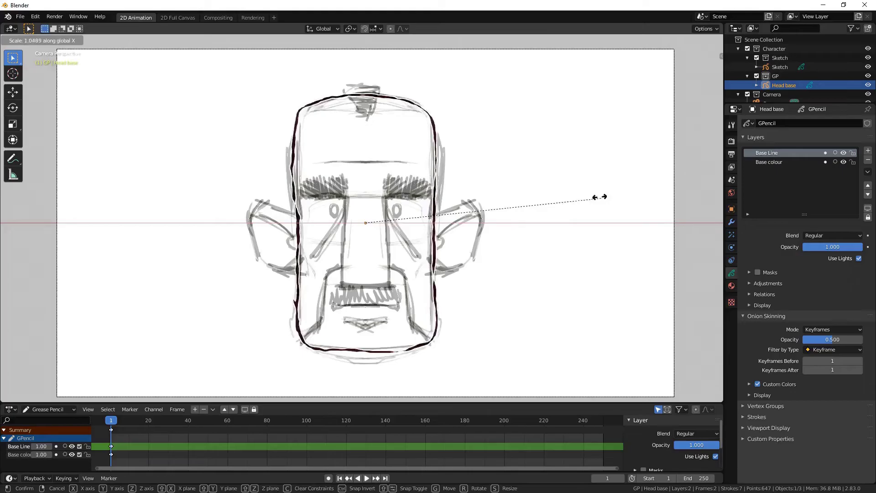
{"action": "type", "text": "-1"}
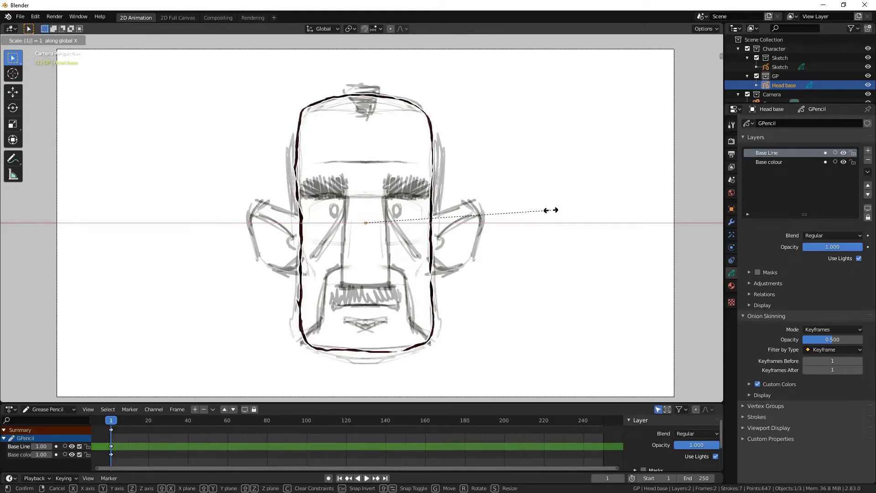
{"action": "key", "text": "minus"}
{"action": "key", "text": "minus"}
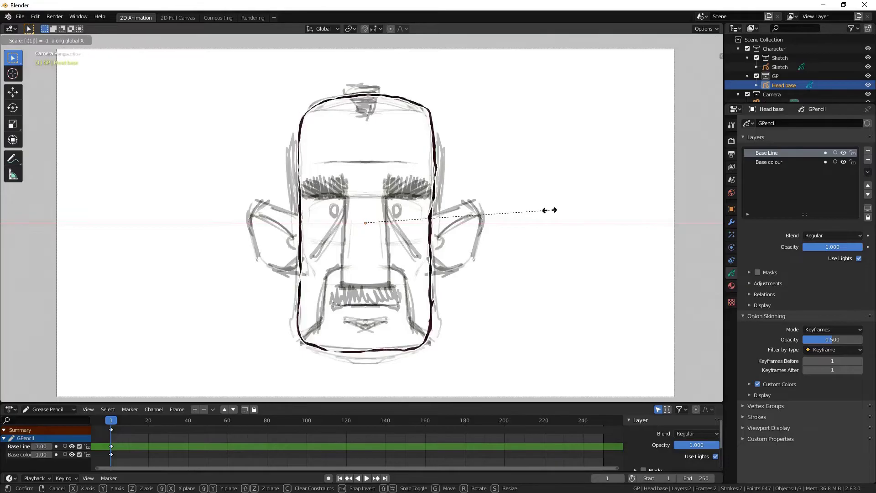
{"action": "key", "text": "minus"}
{"action": "key", "text": "minus"}
{"action": "key", "text": "minus"}
{"action": "key", "text": "minus"}
{"action": "key", "text": "Return"}
Create a new material in the second slot with a light beige fill colour
{"action": "left_click", "coordinate": [825, 135]}
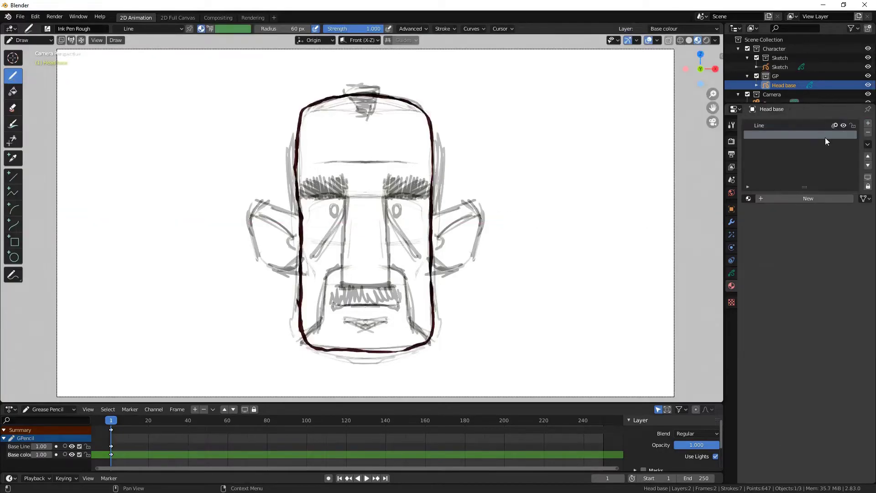
{"action": "left_click", "coordinate": [802, 201]}
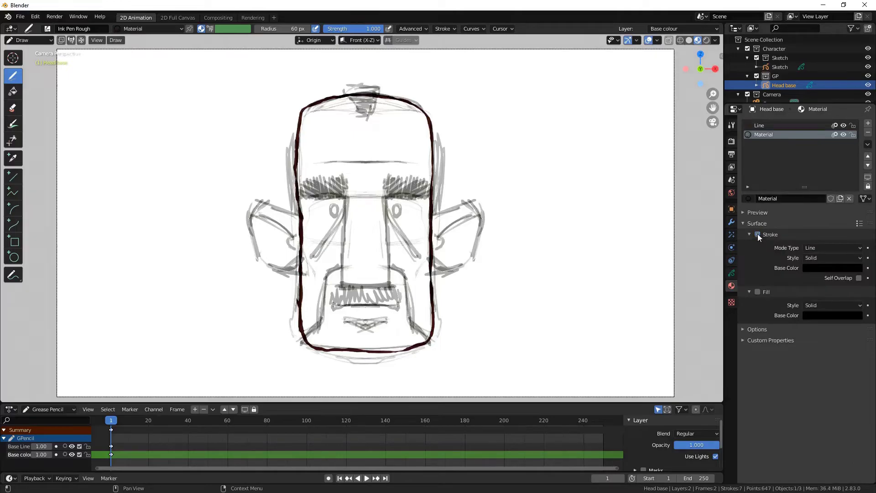
{"action": "left_click", "coordinate": [837, 315]}
{"action": "scroll", "coordinate": [817, 252], "scroll_direction": "up", "scroll_amount": 5}
{"action": "left_click", "coordinate": [810, 222]}
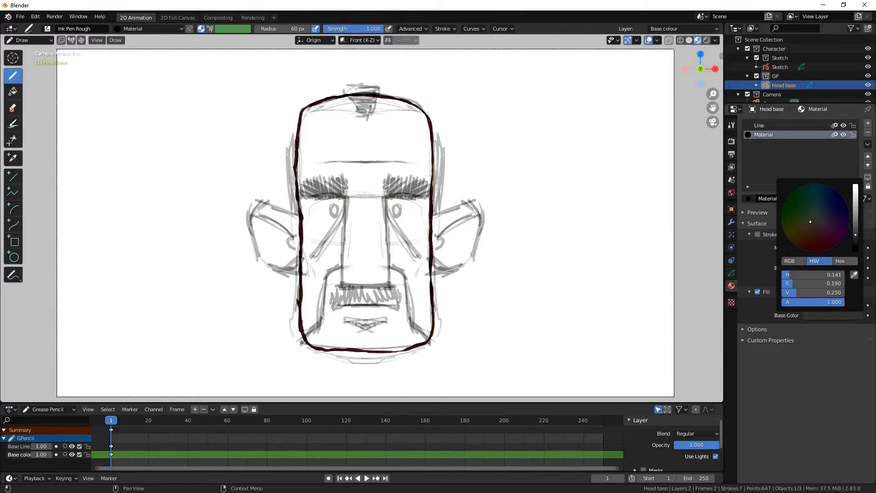
{"action": "scroll", "coordinate": [810, 221], "scroll_direction": "up", "scroll_amount": 5}
{"action": "scroll", "coordinate": [811, 221], "scroll_direction": "up", "scroll_amount": 5}
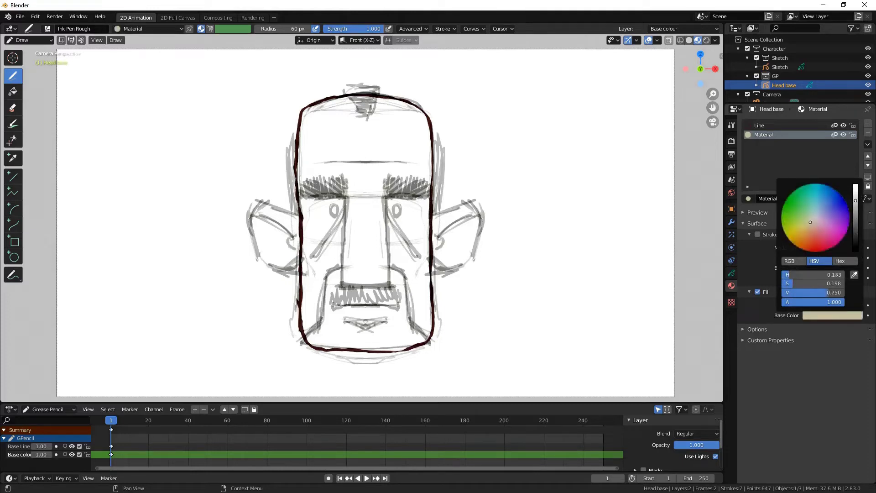
{"action": "left_click", "coordinate": [731, 273]}
{"action": "scroll", "coordinate": [365, 219], "scroll_direction": "up", "scroll_amount": 2}
Paint the skin fill across the head and make the tone paler and less saturated
{"action": "mouse_move", "coordinate": [438, 78]}
{"action": "left_mouse_down"}
{"action": "mouse_move", "coordinate": [365, 178]}
{"action": "mouse_move", "coordinate": [319, 73]}
{"action": "left_mouse_up"}
{"action": "scroll", "coordinate": [812, 223], "scroll_direction": "up", "scroll_amount": 2}
{"action": "scroll", "coordinate": [814, 225], "scroll_direction": "up", "scroll_amount": 2}
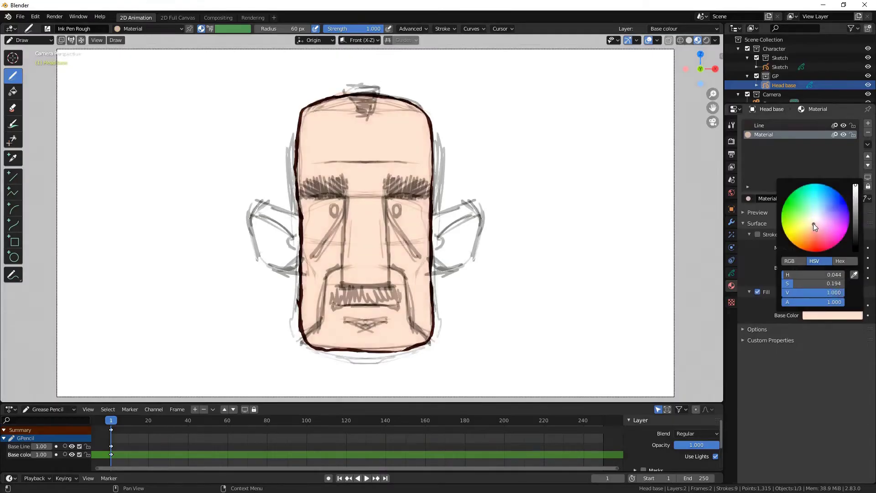
{"action": "scroll", "coordinate": [813, 223], "scroll_direction": "down", "scroll_amount": 2}
{"action": "scroll", "coordinate": [813, 226], "scroll_direction": "down", "scroll_amount": 2}
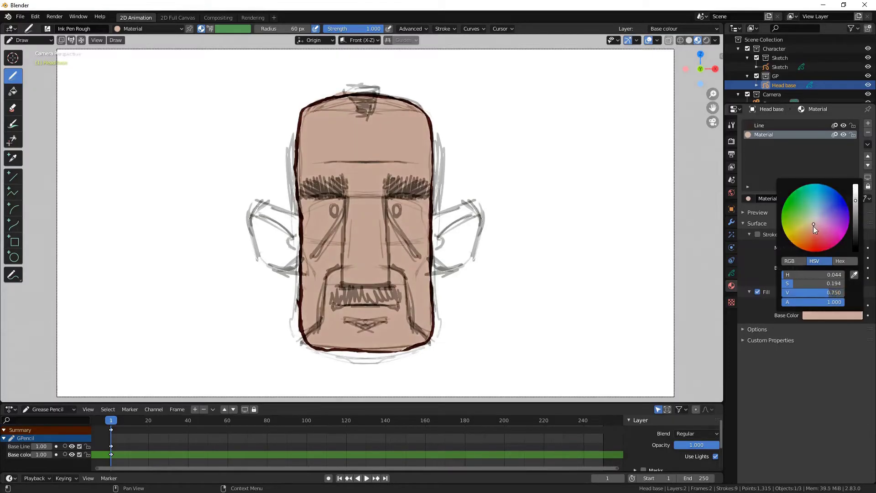
{"action": "scroll", "coordinate": [814, 225], "scroll_direction": "up", "scroll_amount": 1}
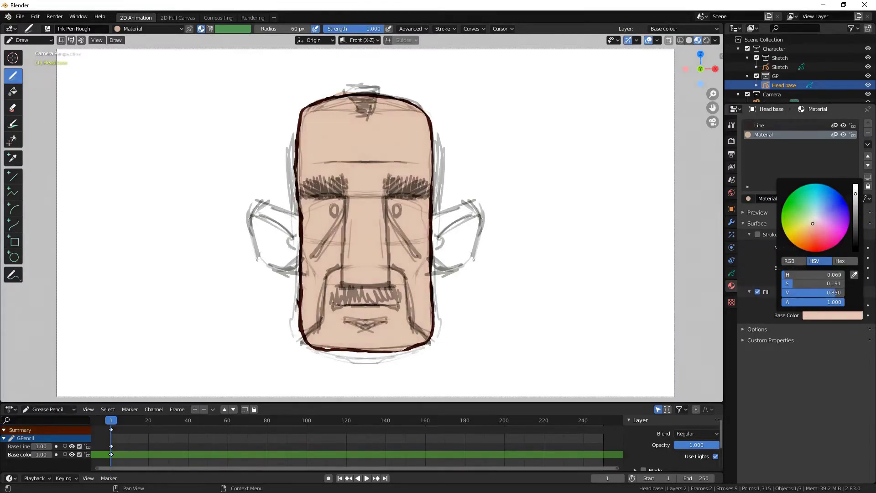
{"action": "left_click", "coordinate": [815, 222]}
{"action": "scroll", "coordinate": [815, 222], "scroll_direction": "up", "scroll_amount": 1}
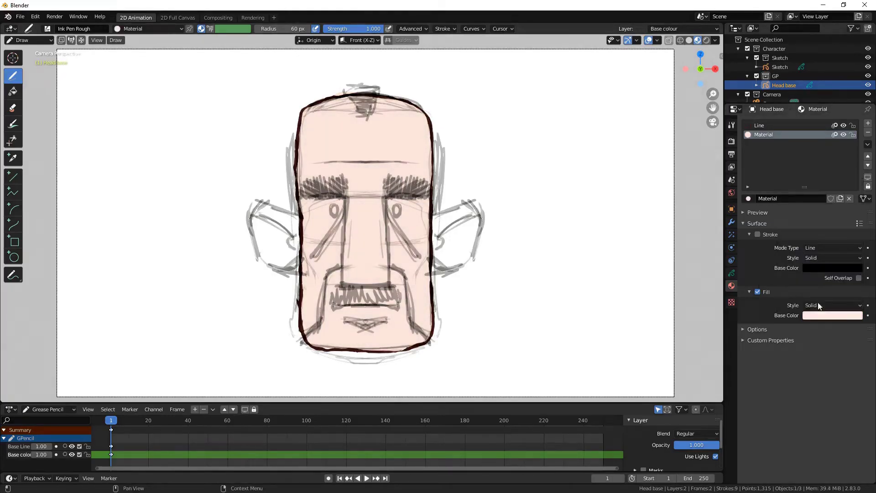
Name the new layer Mouth and draw the mouth line across the lower face
{"action": "type", "text": "Mouth"}
{"action": "key", "text": "Return"}
{"action": "scroll", "coordinate": [375, 251], "scroll_direction": "up", "scroll_amount": 3}
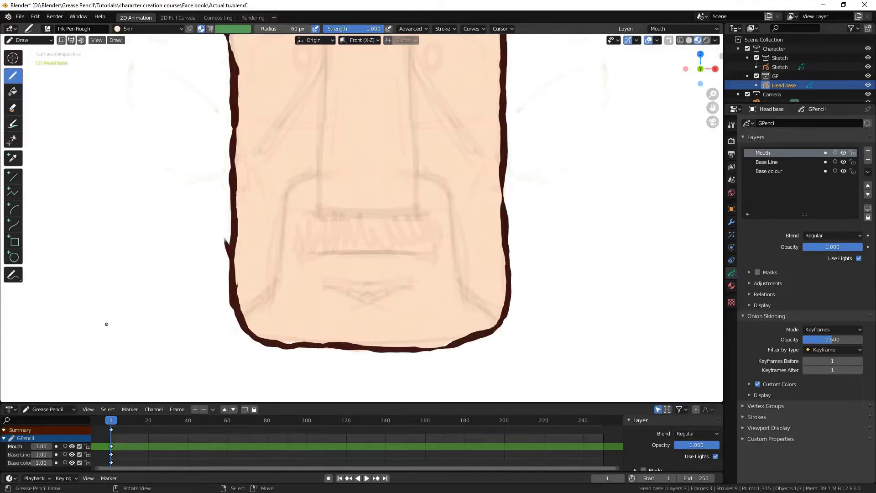
{"action": "left_click_drag", "start_coordinate": [30, 323], "coordinate": [722, 329]}
Reshape the mouth stroke with Smooth proportional falloff and mirror it with X scale -1
{"action": "key", "text": "Tab"}
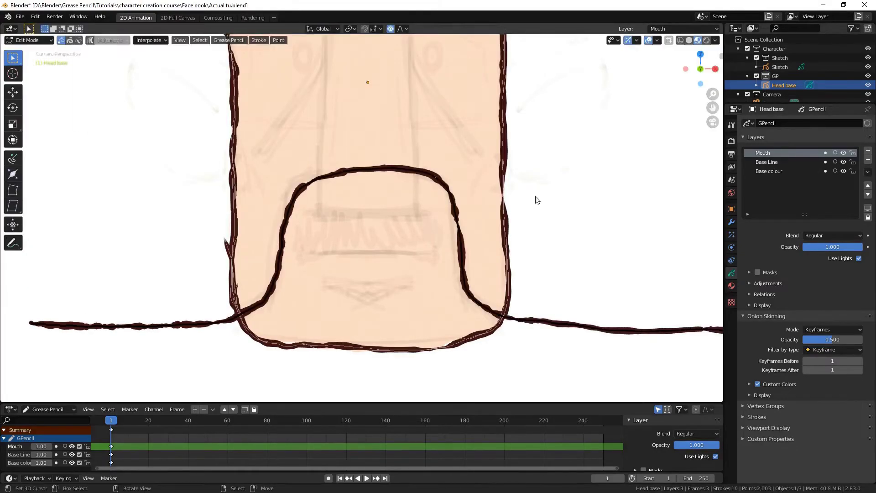
{"action": "left_click", "coordinate": [402, 29]}
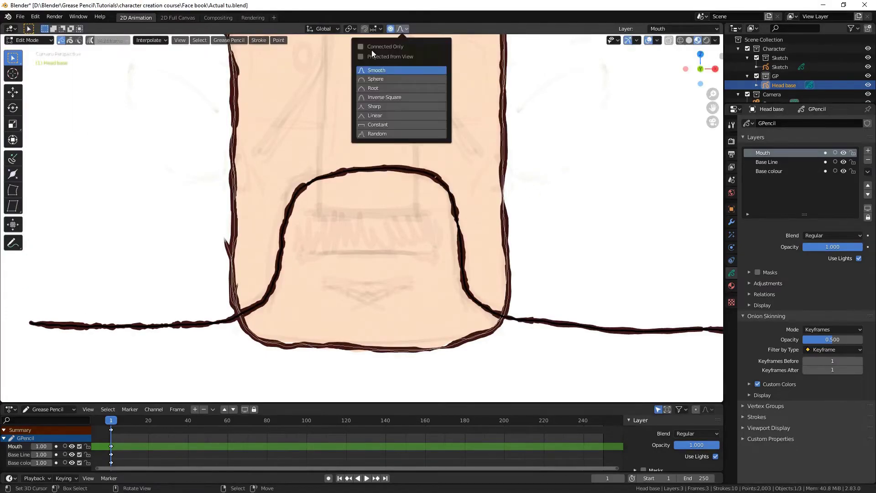
{"action": "key", "text": "g"}
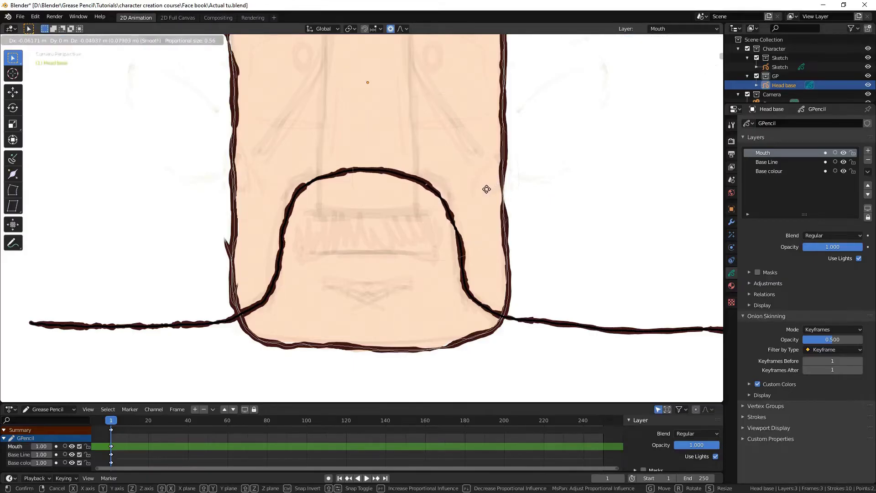
{"action": "left_click", "coordinate": [486, 186]}
{"action": "key", "text": "s"}
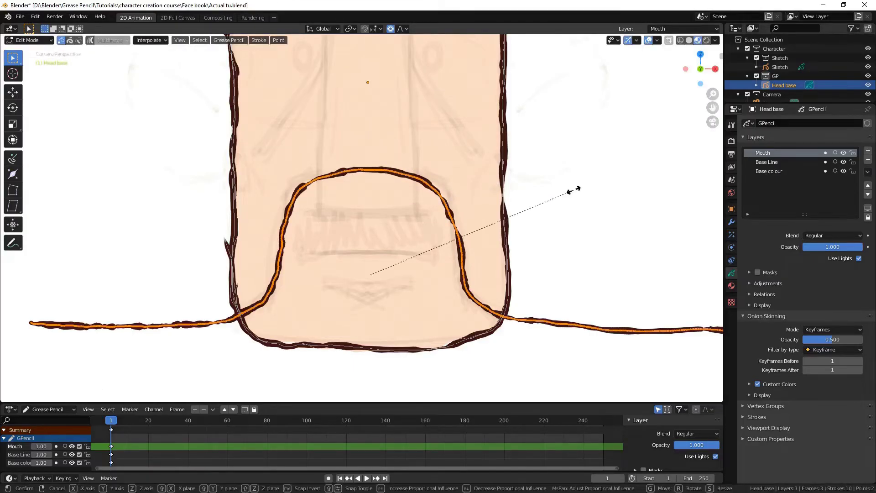
{"action": "type", "text": "x-1"}
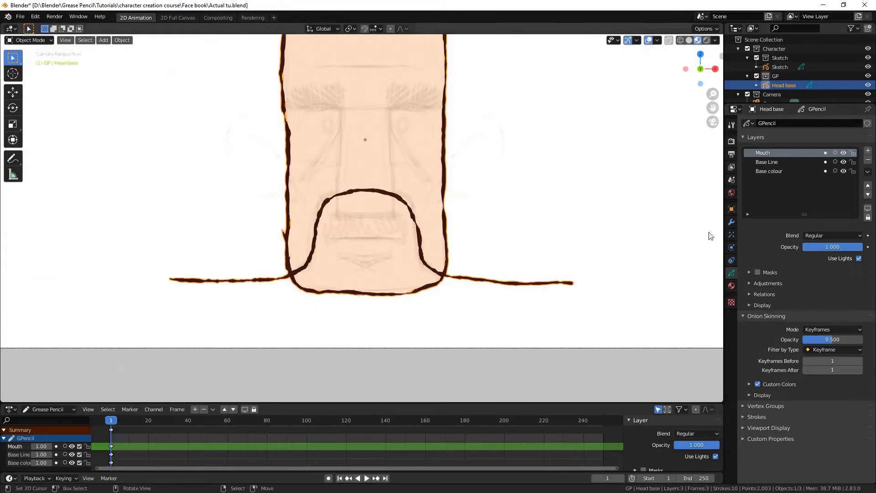
Enable masking on the Mouth layer using the Base colour layer as mask
{"action": "left_click", "coordinate": [758, 273]}
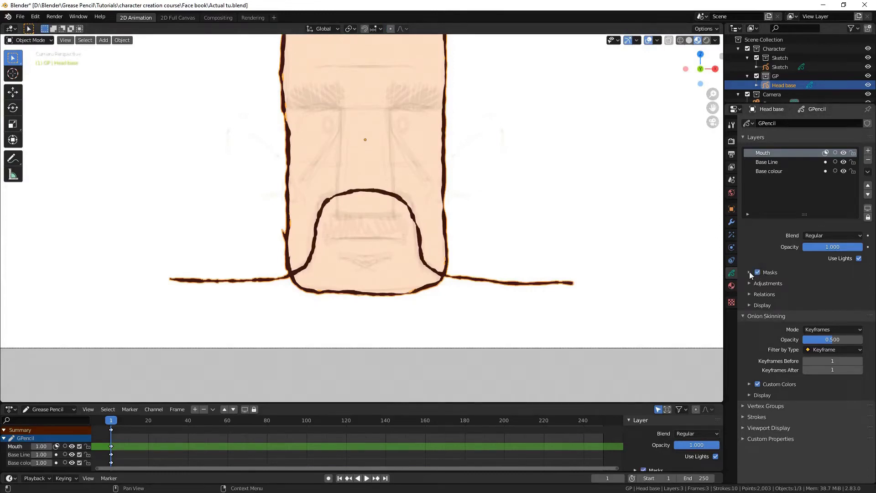
{"action": "left_click", "coordinate": [750, 273]}
{"action": "left_click", "coordinate": [868, 285]}
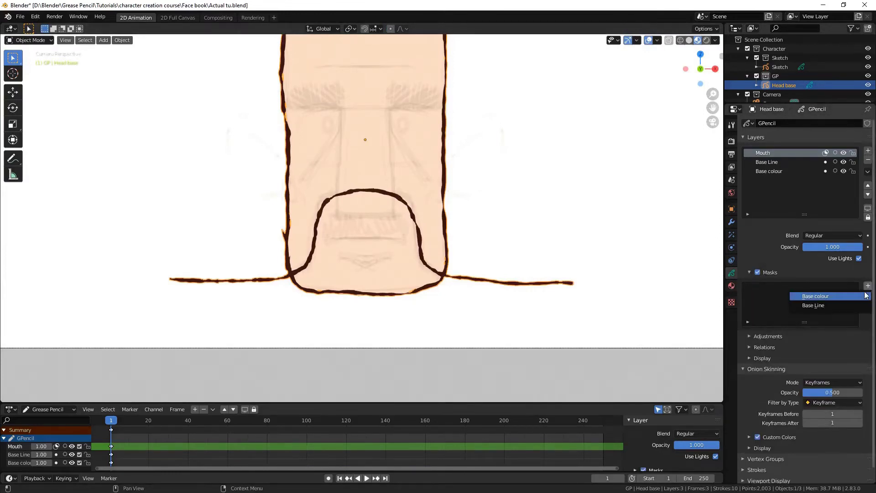
{"action": "left_click", "coordinate": [816, 296]}
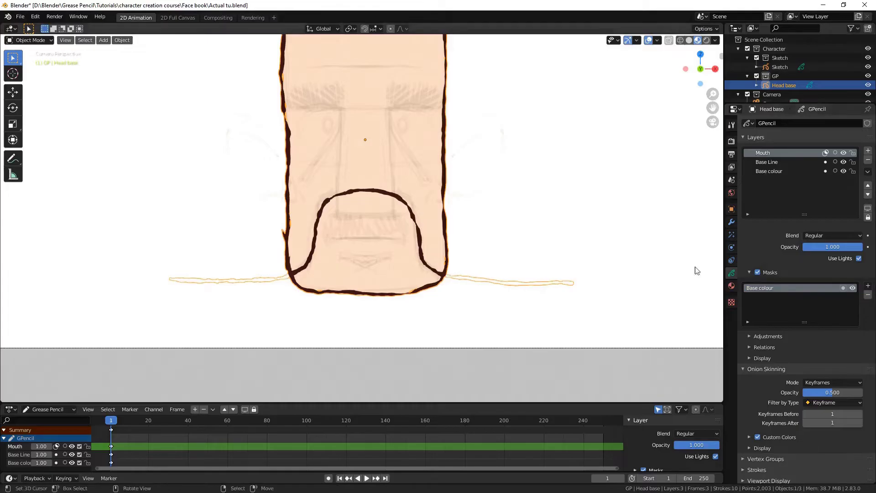
Shift the mouth stroke horizontally and draw a straight horizontal mouth line
{"action": "left_click", "coordinate": [534, 231]}
{"action": "scroll", "coordinate": [525, 232], "scroll_direction": "down", "scroll_amount": 1}
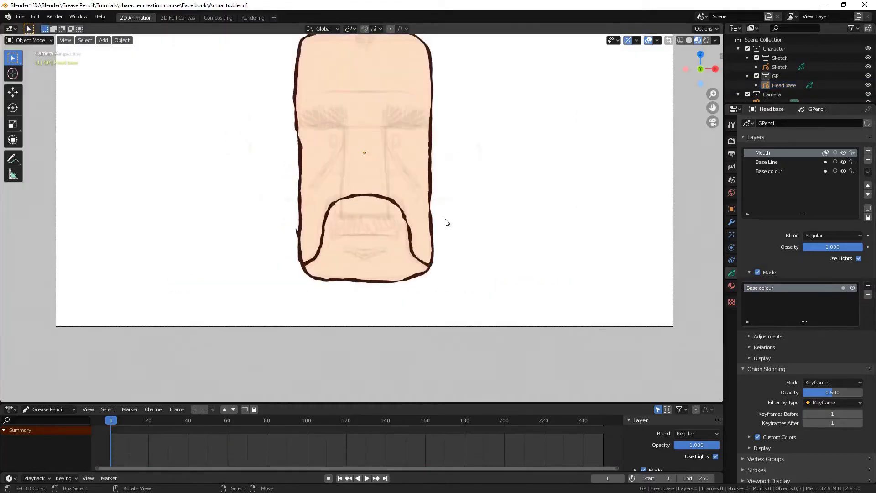
{"action": "key", "text": "Tab"}
{"action": "left_click", "coordinate": [409, 226]}
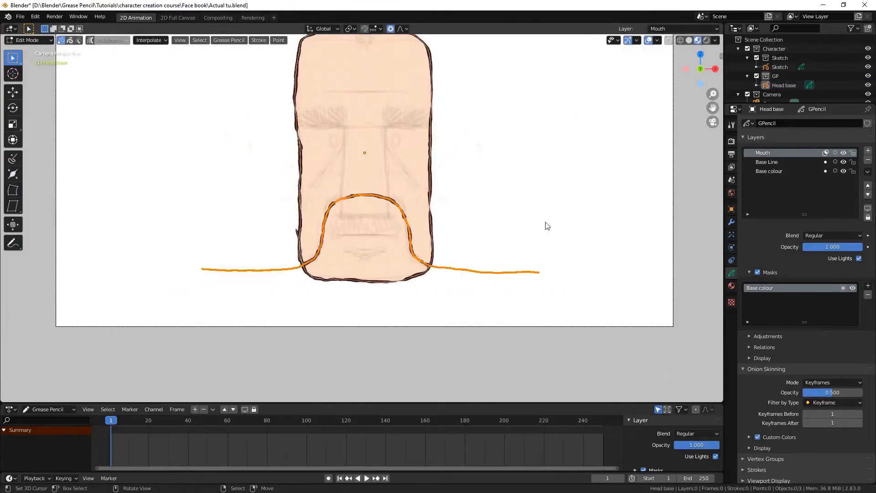
{"action": "left_click", "coordinate": [648, 41]}
{"action": "key", "text": "g"}
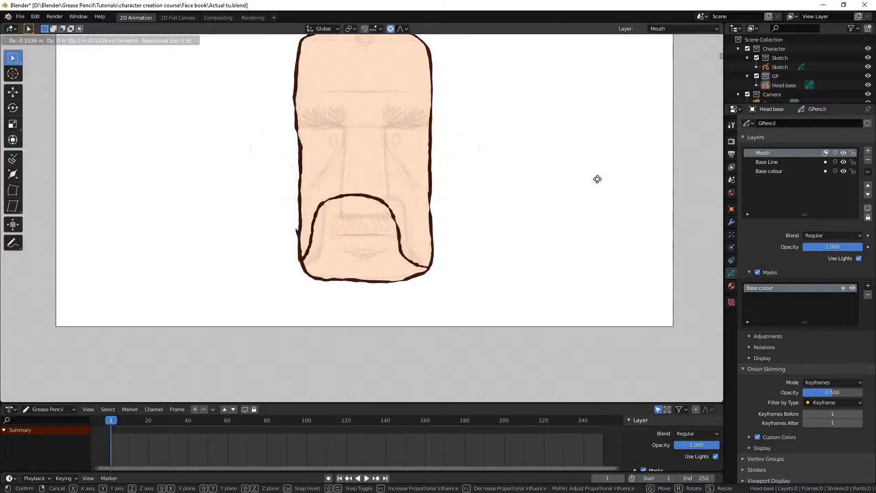
{"action": "key", "text": "x"}
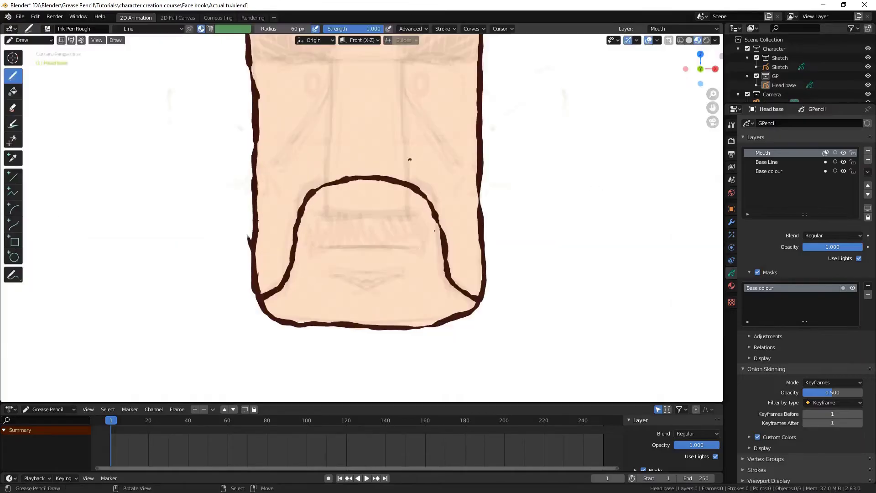
{"action": "left_click_drag", "start_coordinate": [423, 249], "coordinate": [315, 249]}
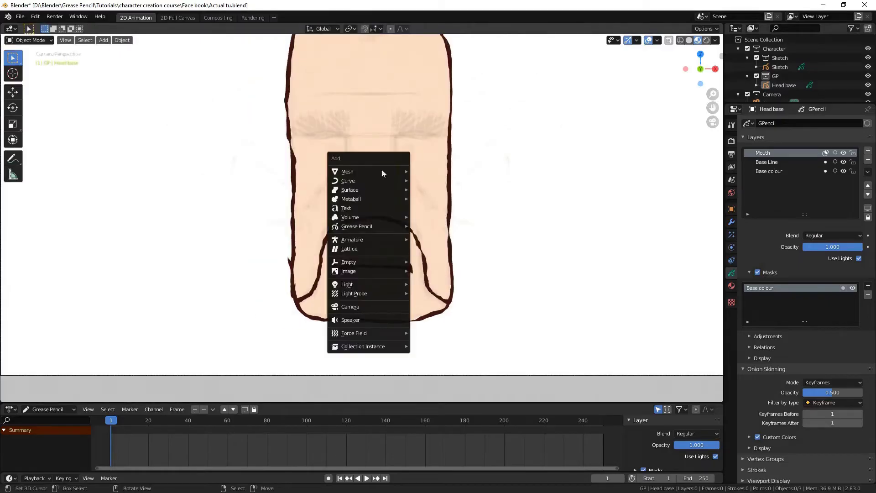
{"action": "mouse_move", "coordinate": [363, 225]}
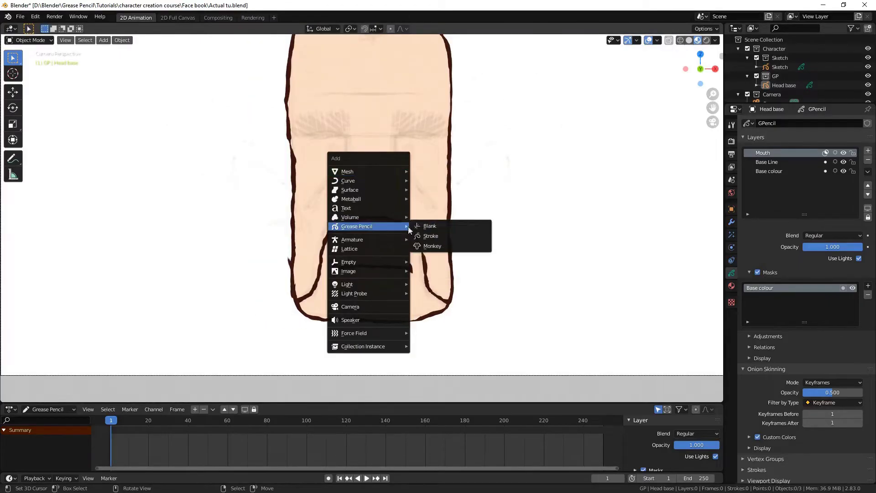
Add a blank Grease Pencil object named Nose with Line and Skin materials
{"action": "left_click", "coordinate": [435, 226]}
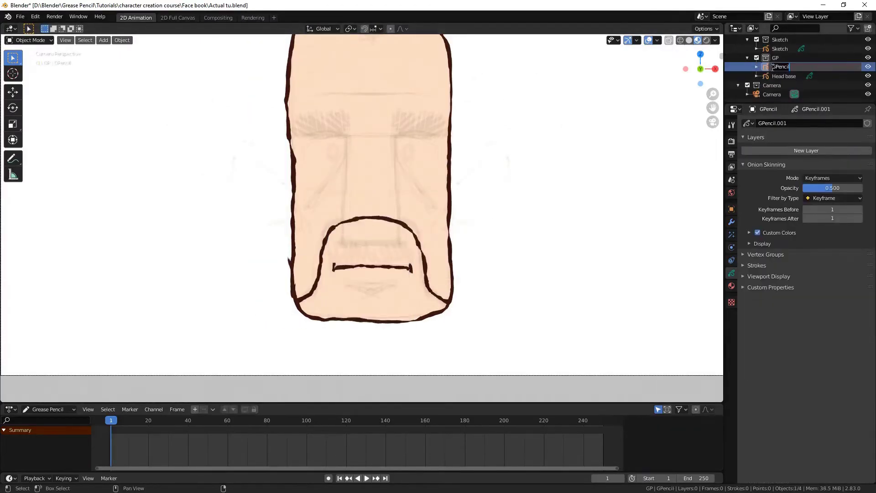
{"action": "type", "text": "Nose"}
{"action": "left_click", "coordinate": [731, 286]}
{"action": "left_click", "coordinate": [748, 198]}
{"action": "left_click", "coordinate": [775, 237]}
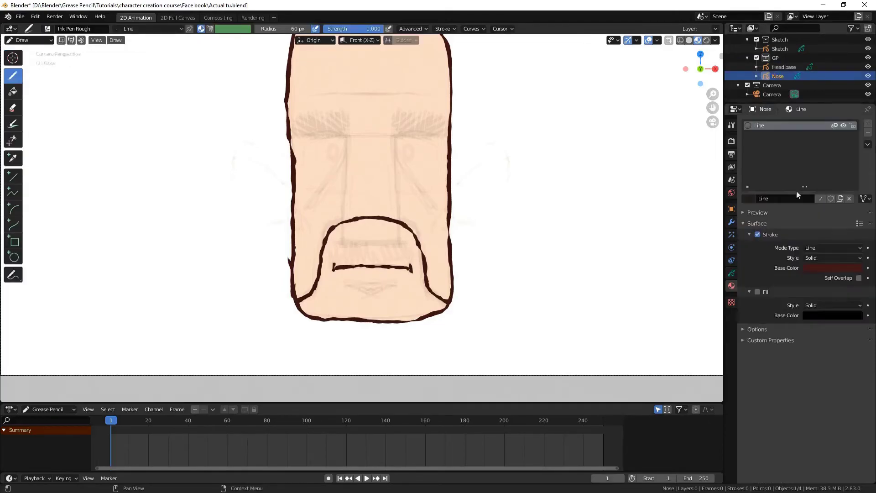
{"action": "left_click", "coordinate": [868, 123]}
{"action": "left_click", "coordinate": [749, 198]}
{"action": "left_click", "coordinate": [753, 229]}
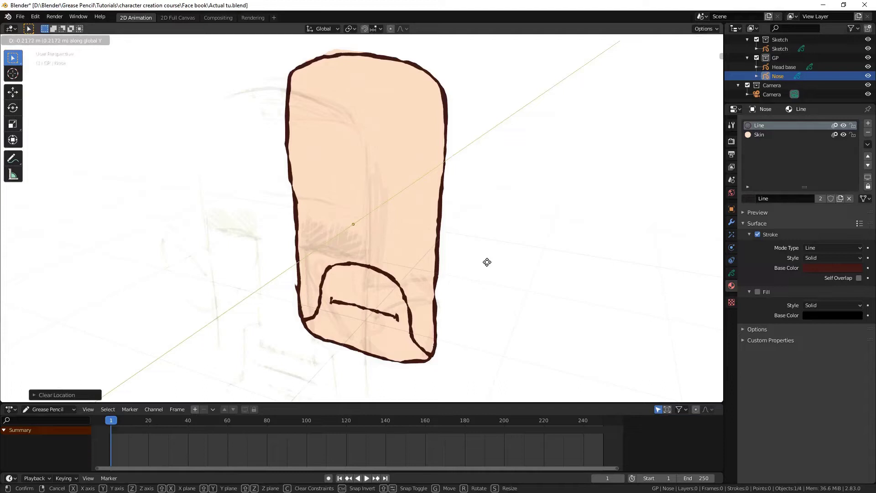
Check the Nose object's depth, return to camera view, and enter Draw mode
{"action": "middle_click_drag", "start_coordinate": [485, 264], "coordinate": [468, 269]}
{"action": "key", "text": "KP_0"}
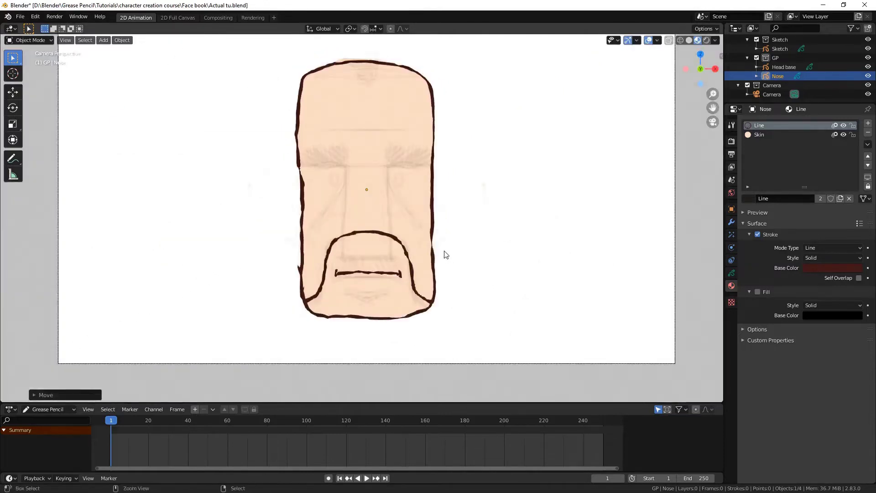
{"action": "key", "text": "ctrl+Tab"}
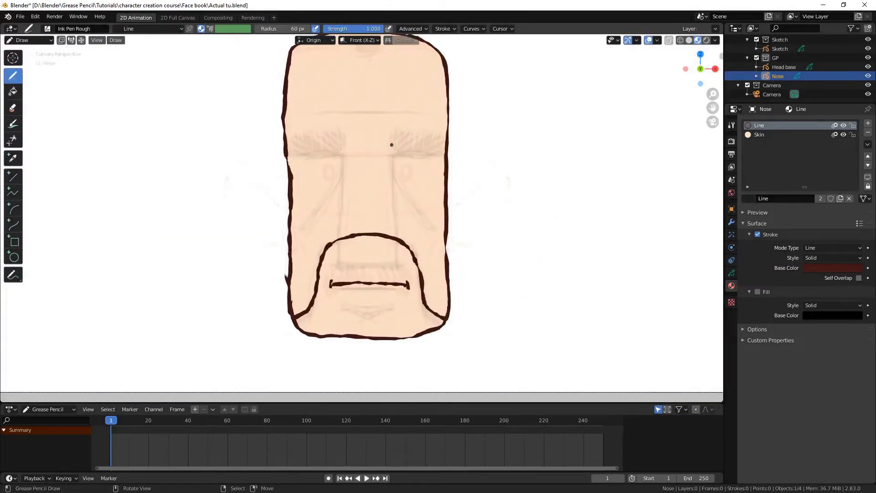
Draw the U-shaped nose outline, make Skin active, and rename GP_Layer to Line
{"action": "mouse_move", "coordinate": [391, 145]}
{"action": "left_mouse_down"}
{"action": "mouse_move", "coordinate": [392, 169]}
{"action": "mouse_move", "coordinate": [343, 164]}
{"action": "left_mouse_up"}
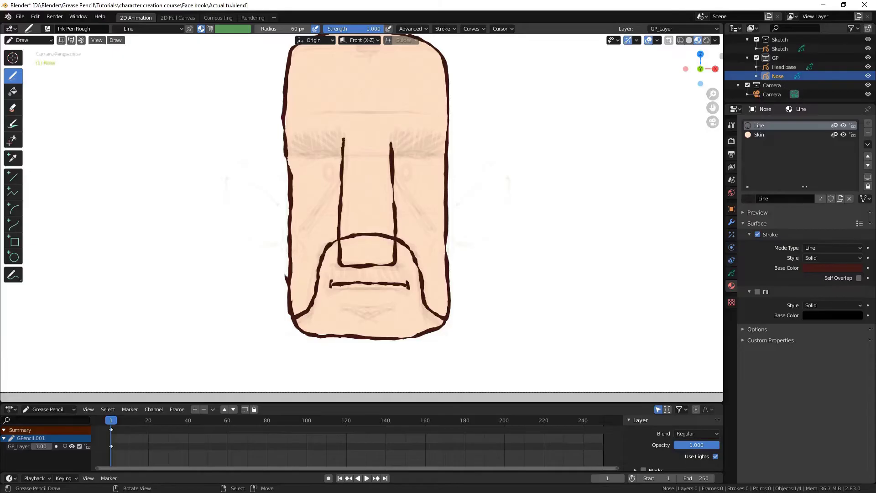
{"action": "left_click", "coordinate": [758, 135]}
{"action": "left_click", "coordinate": [731, 273]}
{"action": "double_click", "coordinate": [770, 152]}
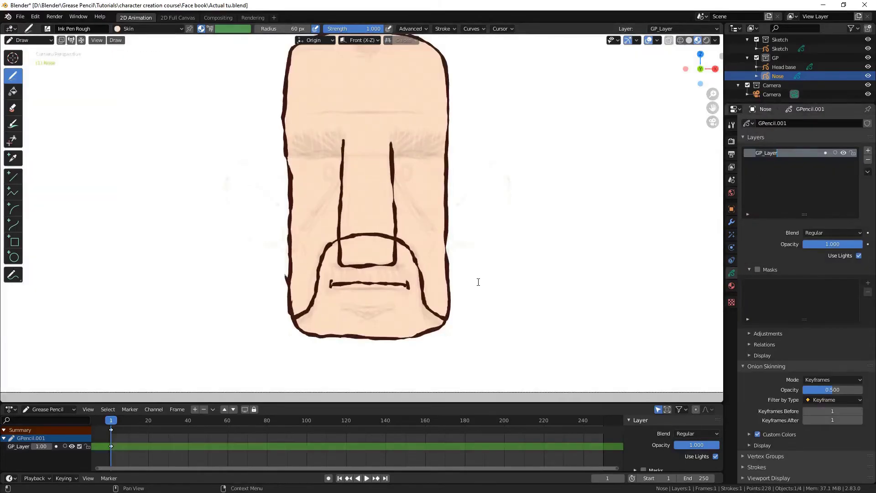
{"action": "type", "text": "Line"}
{"action": "key", "text": "Return"}
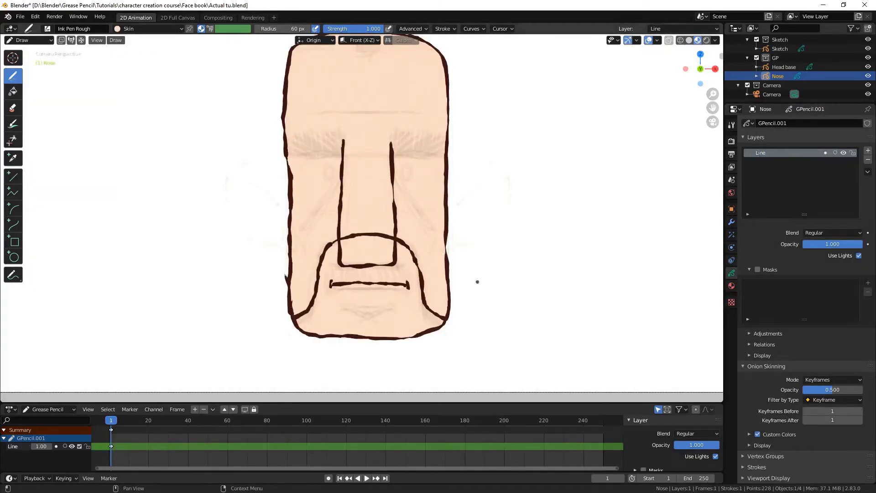
Add a new layer below Line and name it Colour
{"action": "left_click", "coordinate": [868, 150]}
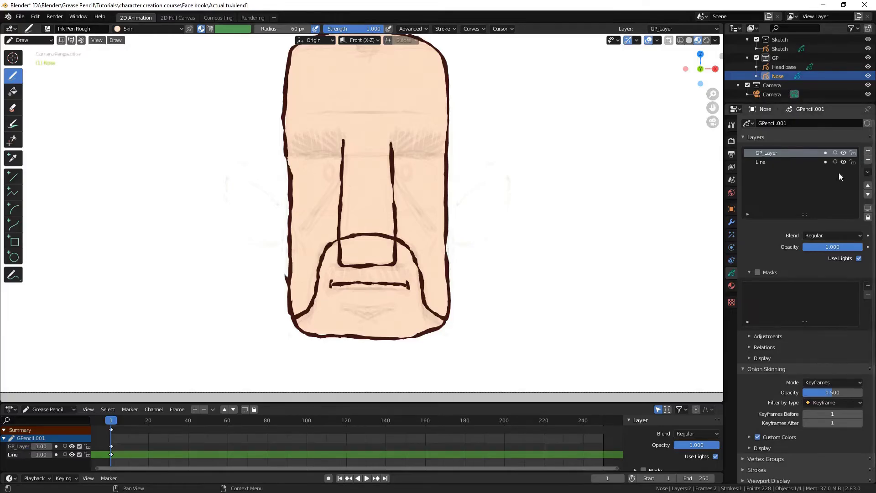
{"action": "left_click", "coordinate": [868, 194]}
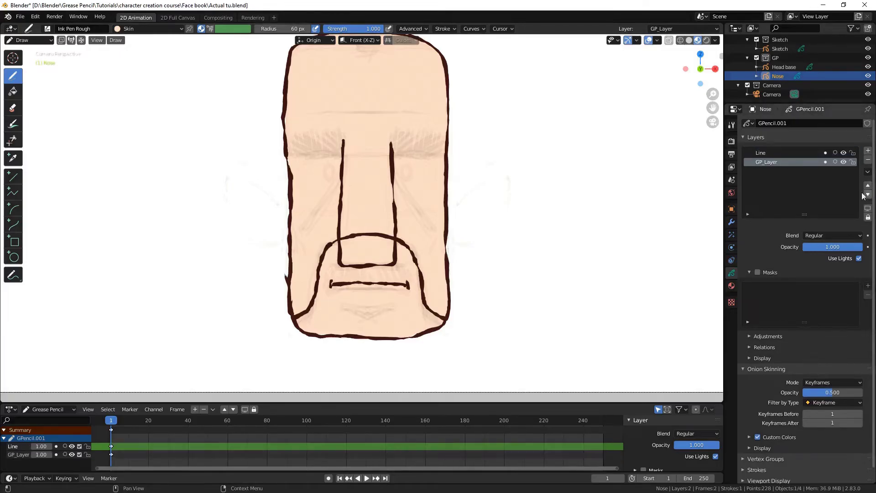
{"action": "double_click", "coordinate": [799, 163]}
{"action": "type", "text": "Colo"}
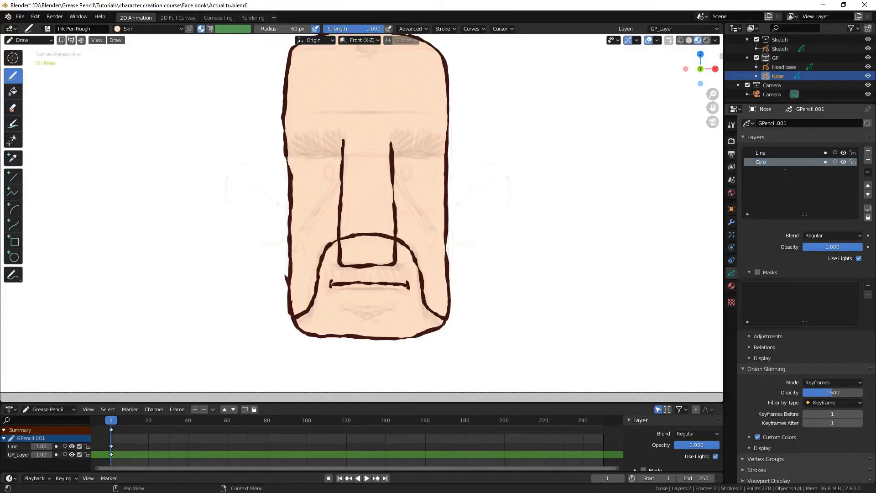
{"action": "type", "text": "ur"}
{"action": "key", "text": "Return"}
{"action": "scroll", "coordinate": [350, 285], "scroll_direction": "up", "scroll_amount": 1}
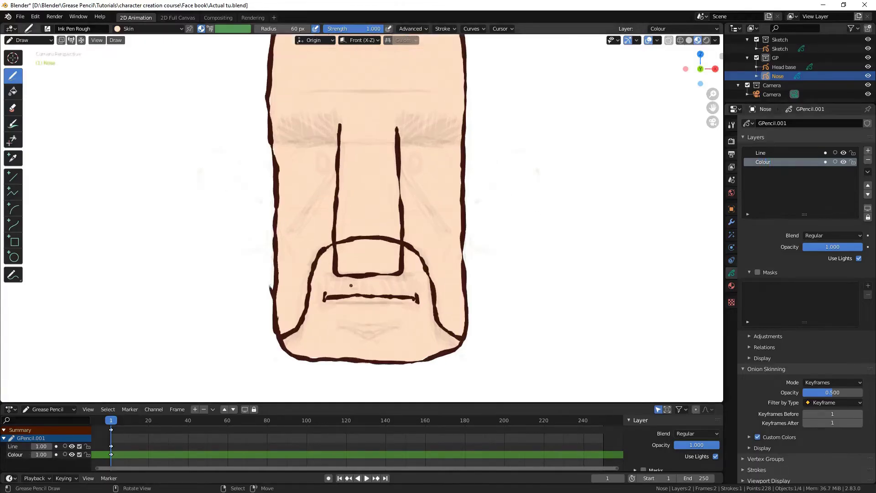
{"action": "scroll", "coordinate": [351, 285], "scroll_direction": "up", "scroll_amount": 1}
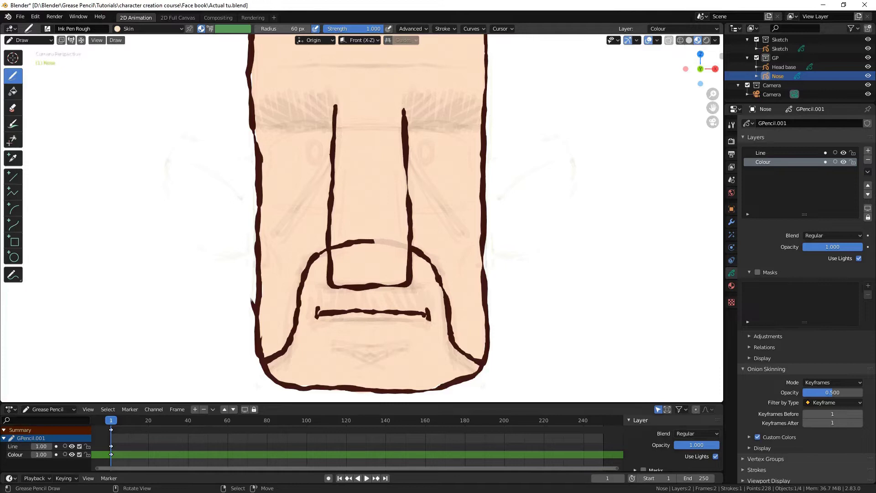
Reshape the nose's right end with proportional editing in Edit Mode
{"action": "key", "text": "Tab"}
{"action": "scroll", "coordinate": [484, 282], "scroll_direction": "up", "scroll_amount": 3}
{"action": "scroll", "coordinate": [492, 288], "scroll_direction": "up", "scroll_amount": 2}
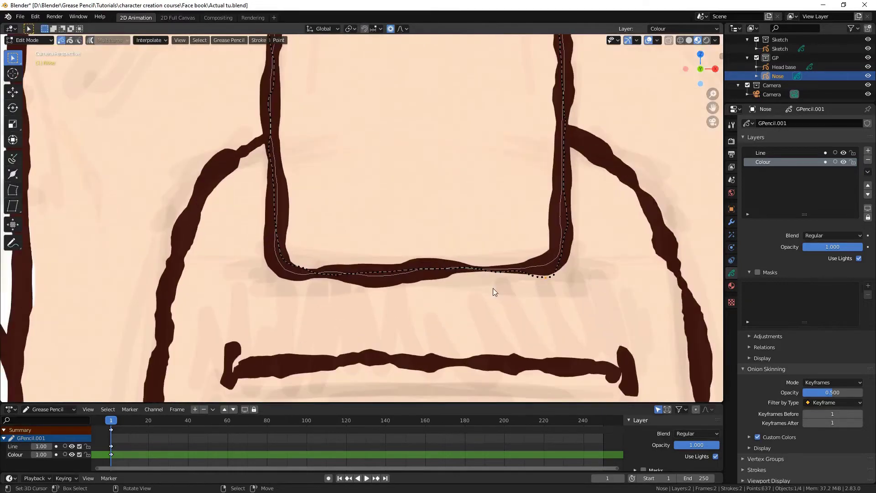
{"action": "left_click", "coordinate": [543, 273]}
{"action": "key", "text": "g"}
{"action": "key", "text": "o"}
{"action": "scroll", "coordinate": [547, 281], "scroll_direction": "up", "scroll_amount": 8}
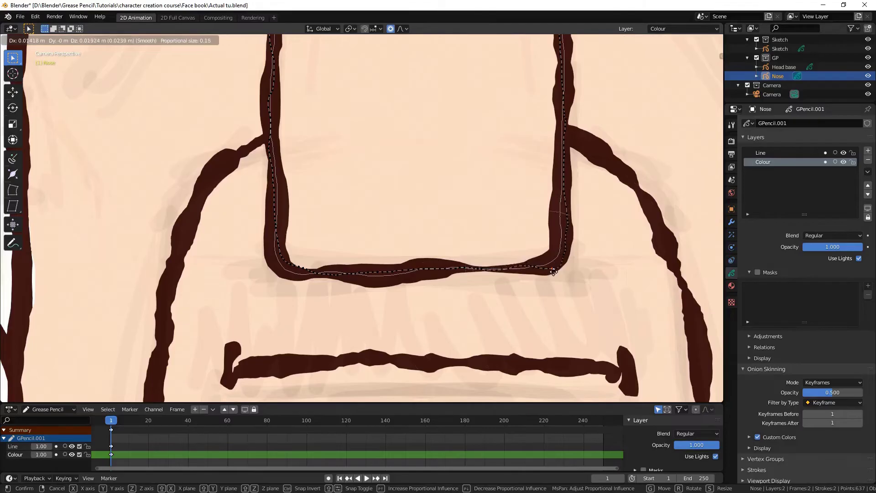
{"action": "left_click", "coordinate": [549, 272]}
{"action": "scroll", "coordinate": [553, 277], "scroll_direction": "down", "scroll_amount": 6}
Add a blank Grease Pencil object named Brow.L
{"action": "key", "text": "Tab"}
{"action": "key", "text": "shift+a"}
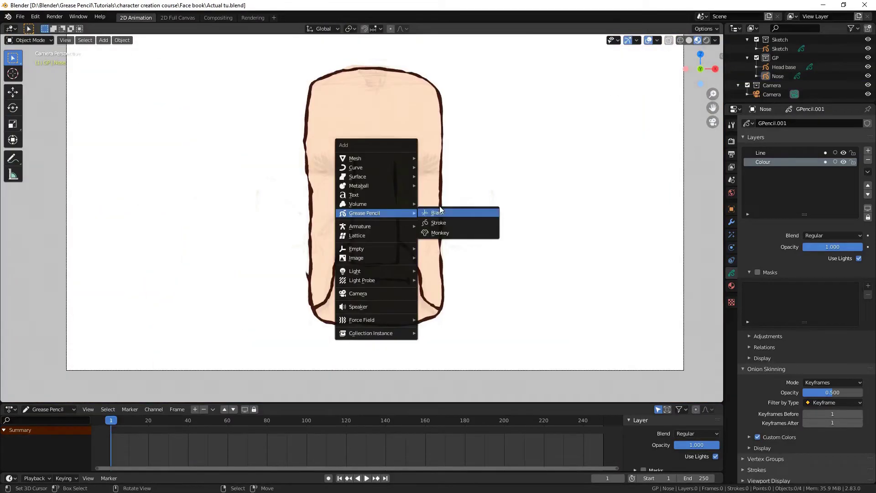
{"action": "left_click", "coordinate": [434, 210]}
{"action": "double_click", "coordinate": [778, 67]}
{"action": "type", "text": "Brow.L"}
{"action": "key", "text": "Return"}
{"action": "middle_click_drag", "start_coordinate": [360, 224], "coordinate": [413, 227]}
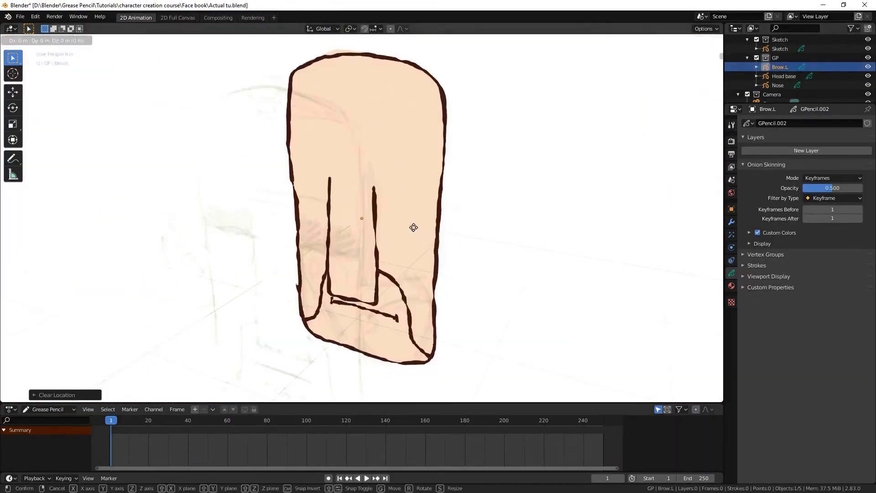
{"action": "scroll", "coordinate": [405, 234], "scroll_direction": "up", "scroll_amount": 5}
Switch Brow.L to Draw mode in camera view and give it a new material named Hair
{"action": "key", "text": "KP_0"}
{"action": "key", "text": "ctrl+Tab"}
{"action": "left_click", "coordinate": [394, 194]}
{"action": "scroll", "coordinate": [395, 193], "scroll_direction": "up", "scroll_amount": 4}
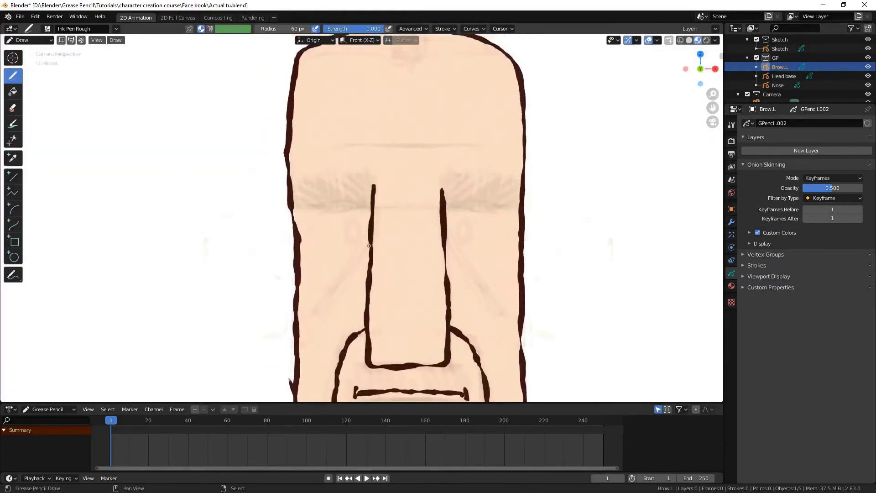
{"action": "left_click", "coordinate": [731, 286]}
{"action": "left_click", "coordinate": [842, 197]}
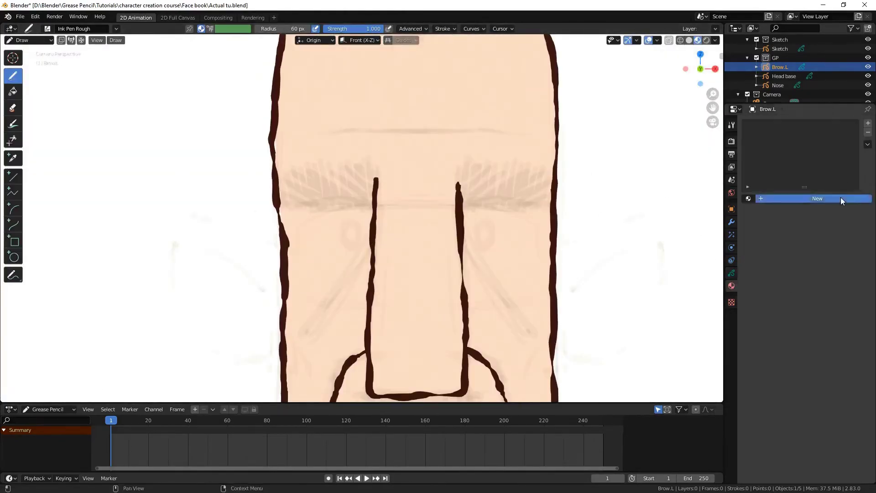
{"action": "double_click", "coordinate": [772, 124]}
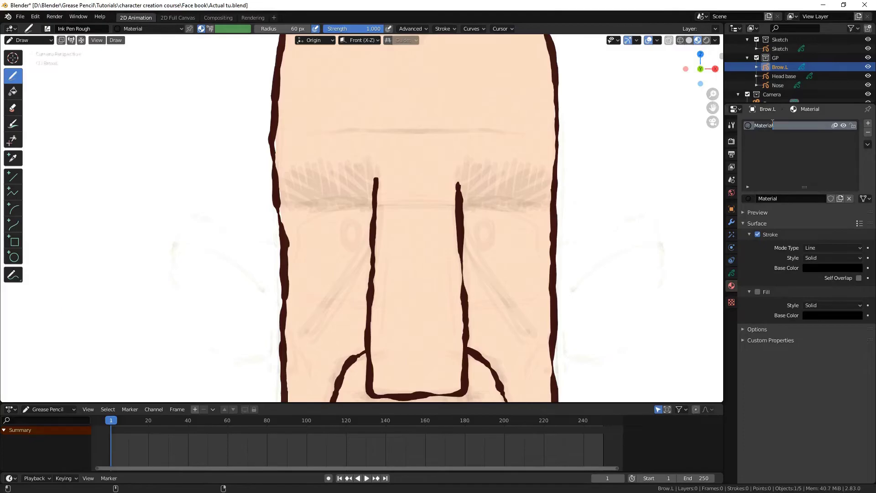
{"action": "type", "text": "Hair"}
{"action": "key", "text": "Return"}
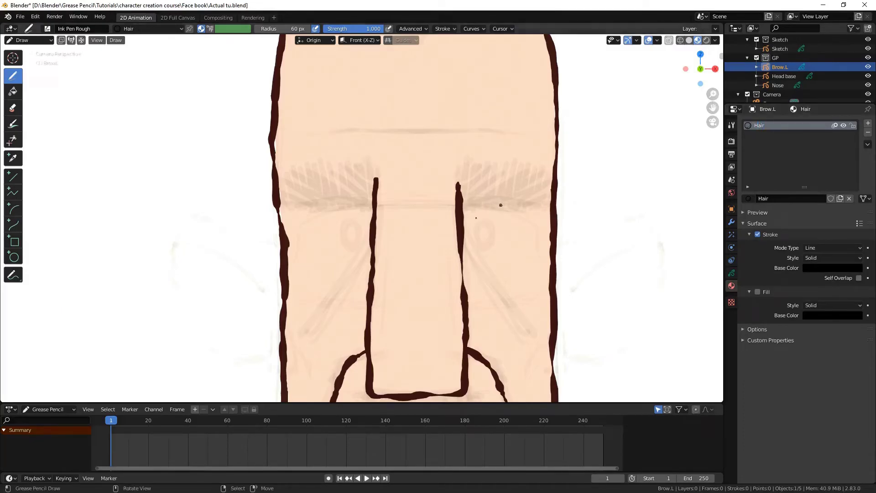
Scribble a thick black eyebrow over the left eye
{"action": "scroll", "coordinate": [483, 219], "scroll_direction": "down", "scroll_amount": 2}
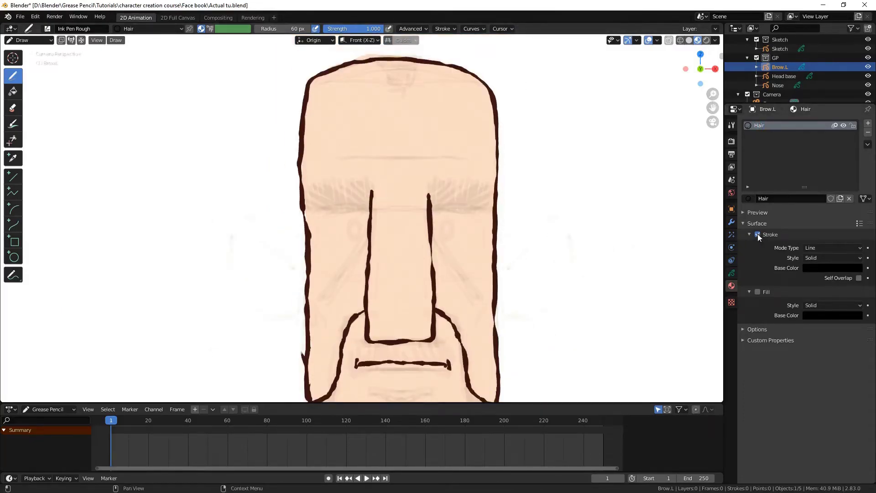
{"action": "scroll", "coordinate": [365, 215], "scroll_direction": "up", "scroll_amount": 3}
{"action": "mouse_move", "coordinate": [372, 151]}
{"action": "left_mouse_down"}
{"action": "mouse_move", "coordinate": [373, 203]}
{"action": "mouse_move", "coordinate": [356, 155]}
{"action": "mouse_move", "coordinate": [338, 201]}
{"action": "mouse_move", "coordinate": [310, 157]}
{"action": "mouse_move", "coordinate": [294, 203]}
{"action": "mouse_move", "coordinate": [278, 155]}
{"action": "mouse_move", "coordinate": [263, 180]}
{"action": "left_mouse_up"}
{"action": "scroll", "coordinate": [309, 228], "scroll_direction": "up", "scroll_amount": 1}
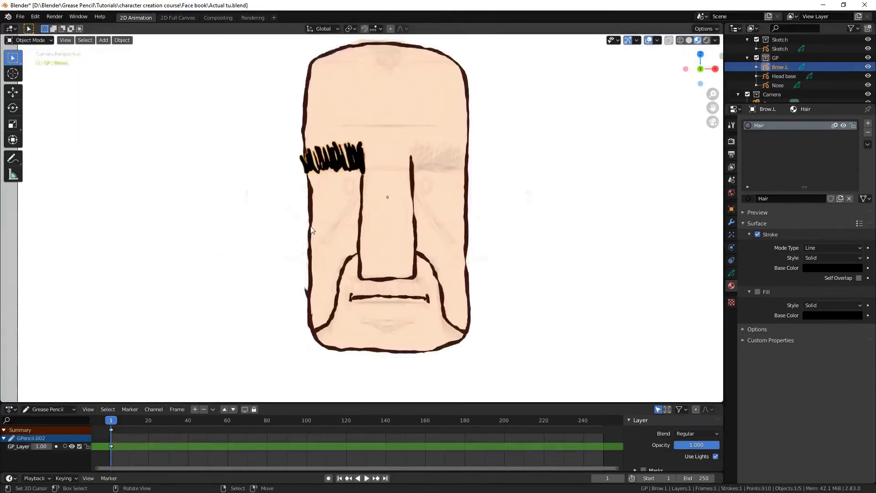
Duplicate the eyebrow, mirror the copy to the right with X scale -1, and apply its scale
{"action": "scroll", "coordinate": [311, 227], "scroll_direction": "up", "scroll_amount": 1}
{"action": "scroll", "coordinate": [310, 226], "scroll_direction": "up", "scroll_amount": 1}
{"action": "key", "text": "shift+d"}
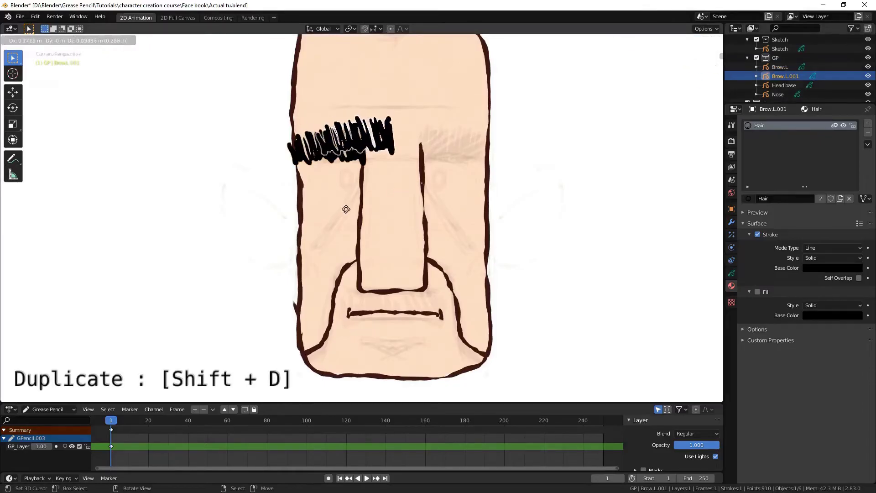
{"action": "key", "text": "Escape"}
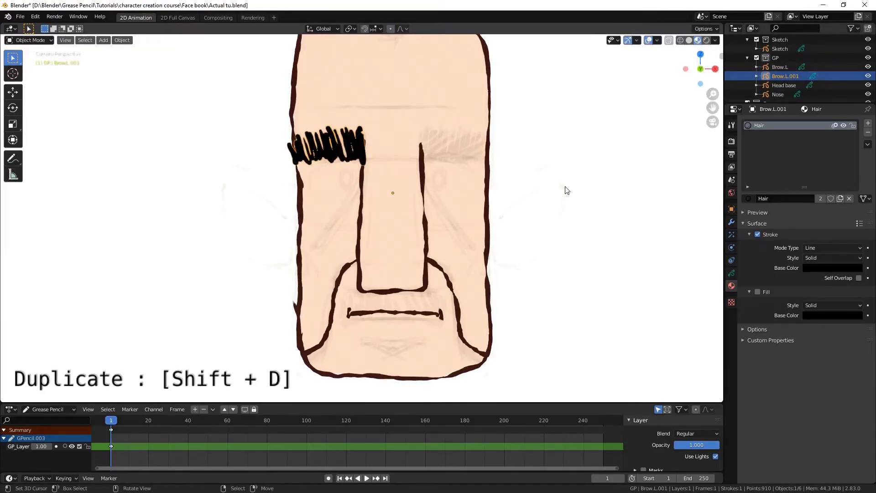
{"action": "type", "text": "sx"}
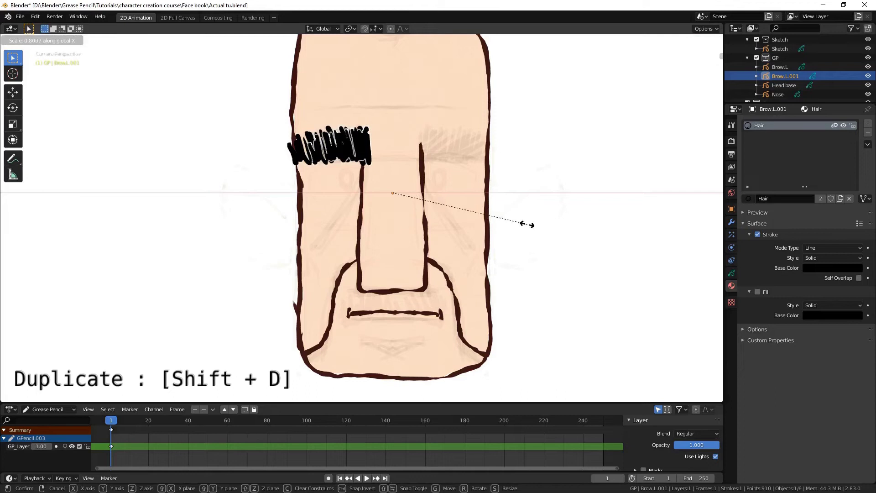
{"action": "type", "text": "-1"}
{"action": "key", "text": "Return"}
{"action": "key", "text": "ctrl+a"}
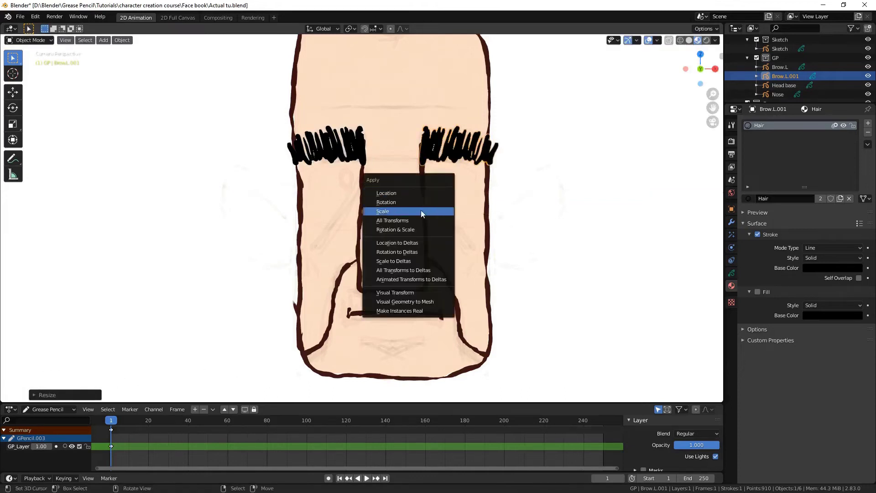
{"action": "left_click", "coordinate": [421, 210]}
Adjust the right brow's height and vertical position, then add another blank Grease Pencil object
{"action": "key", "text": "ctrl+Tab"}
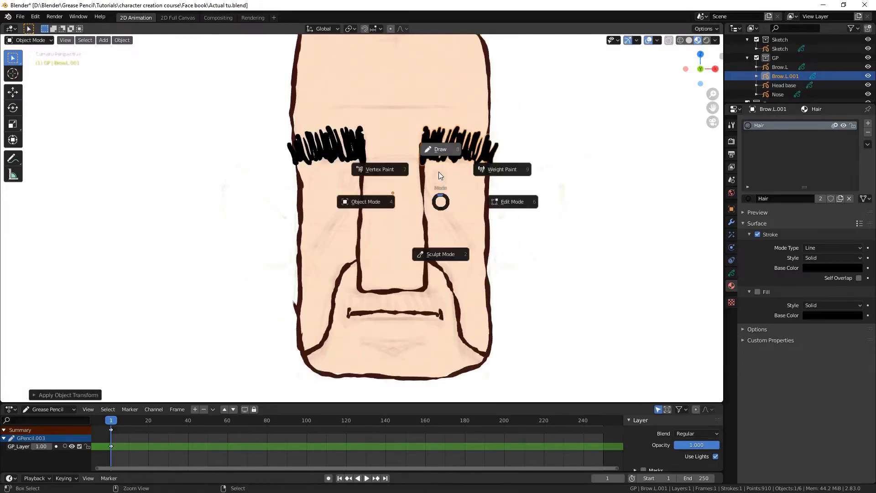
{"action": "left_click", "coordinate": [439, 172]}
{"action": "key", "text": "ctrl+Tab"}
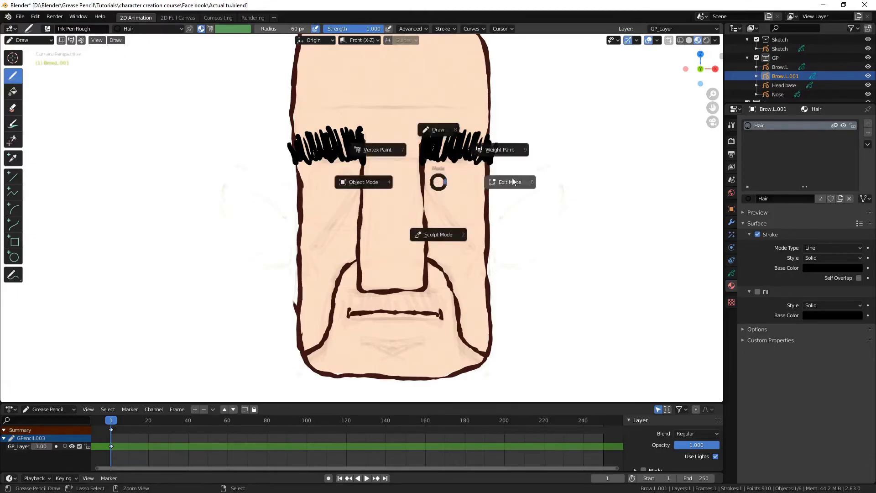
{"action": "left_click", "coordinate": [512, 177]}
{"action": "key", "text": "a"}
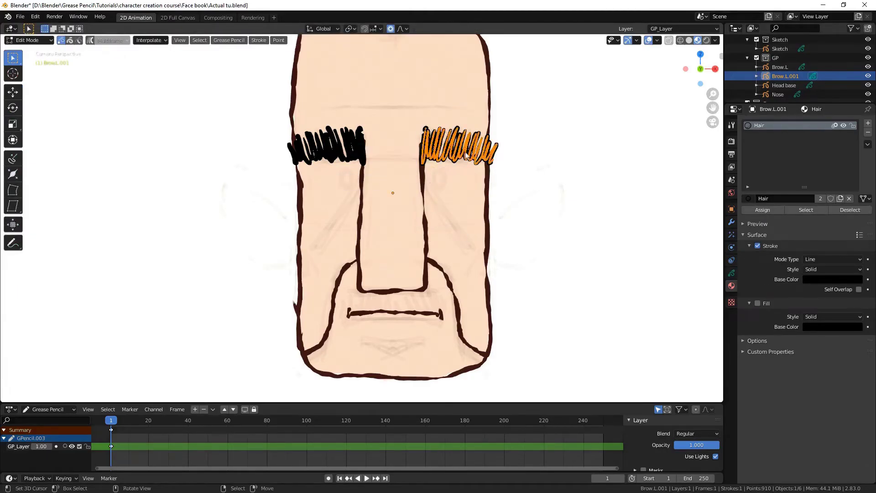
{"action": "key", "text": "s"}
{"action": "key", "text": "z"}
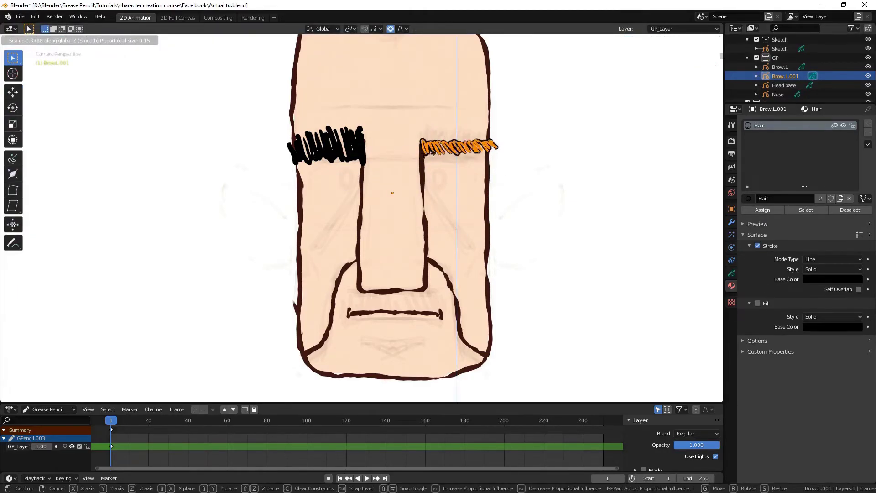
{"action": "left_click", "coordinate": [511, 159]}
{"action": "key", "text": "g"}
{"action": "key", "text": "z"}
{"action": "left_click", "coordinate": [535, 154]}
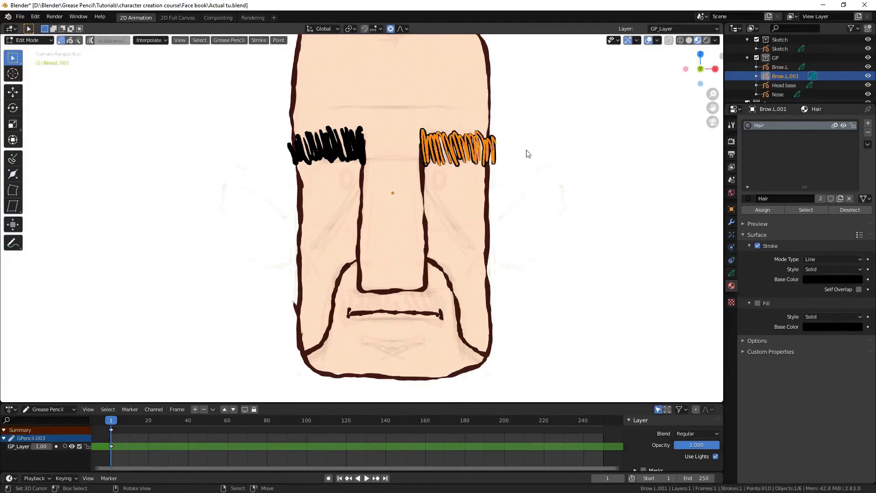
{"action": "key", "text": "Tab"}
{"action": "key", "text": "shift+a"}
Add a blank object named Eye.L and move it forward along Y in Right view
{"action": "left_click", "coordinate": [415, 201]}
{"action": "scroll", "coordinate": [784, 73], "scroll_direction": "down", "scroll_amount": 2}
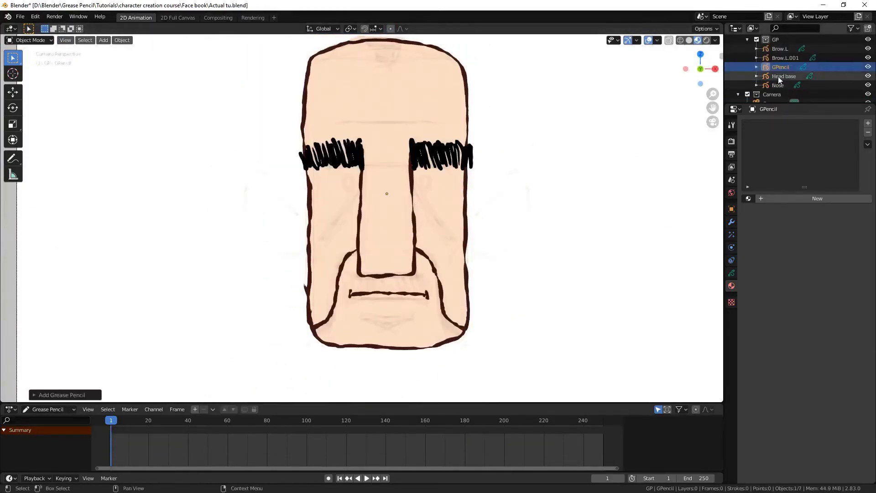
{"action": "double_click", "coordinate": [780, 66]}
{"action": "type", "text": "Eye.L"}
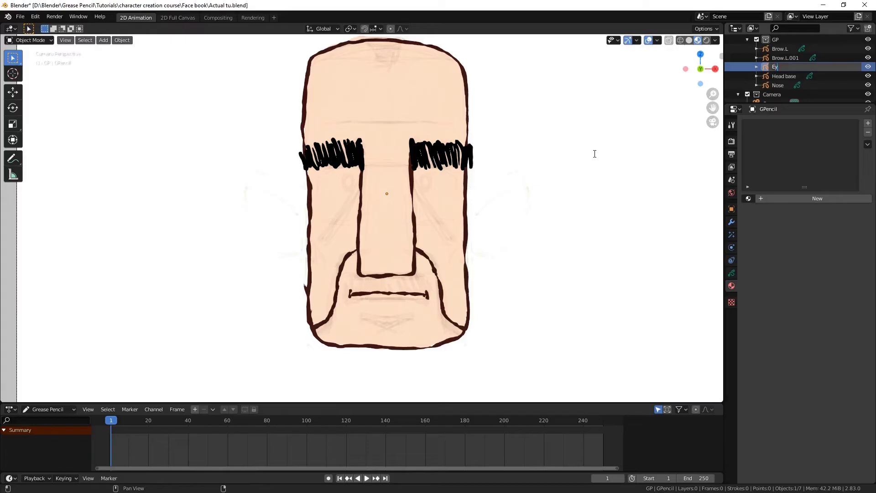
{"action": "key", "text": "Return"}
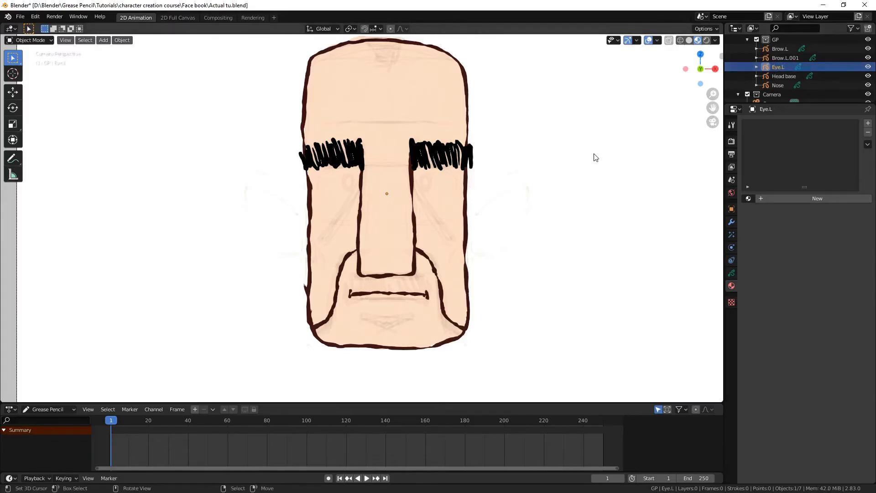
{"action": "key", "text": "KP_3"}
{"action": "key", "text": "g"}
{"action": "key", "text": "y"}
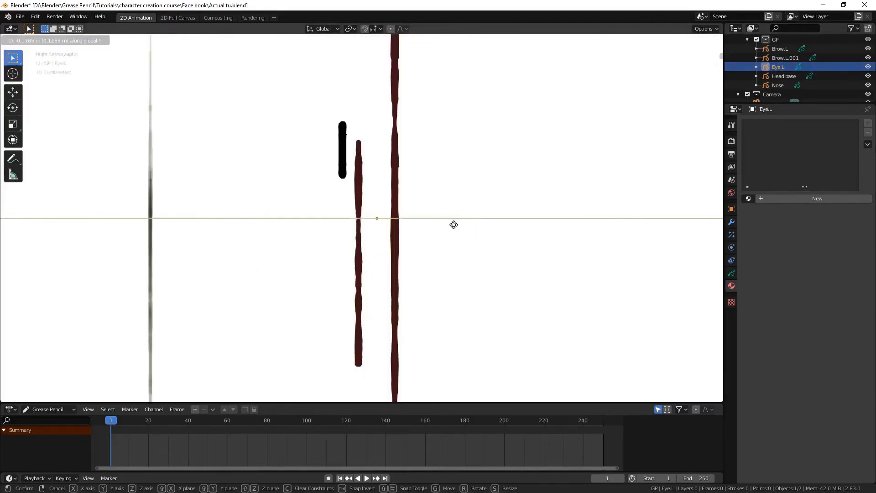
{"action": "left_click", "coordinate": [458, 228]}
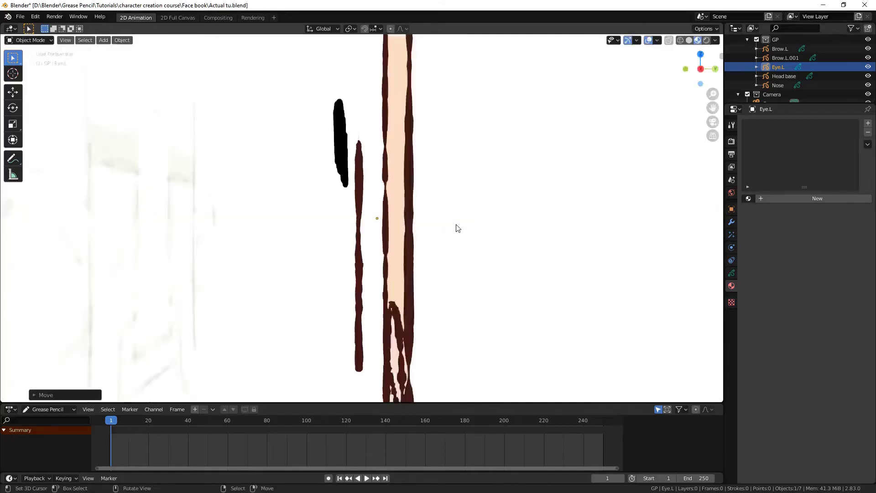
Create a new material named Eye and draw an oval left eye under the brow
{"action": "key", "text": "KP_0"}
{"action": "left_click", "coordinate": [769, 197]}
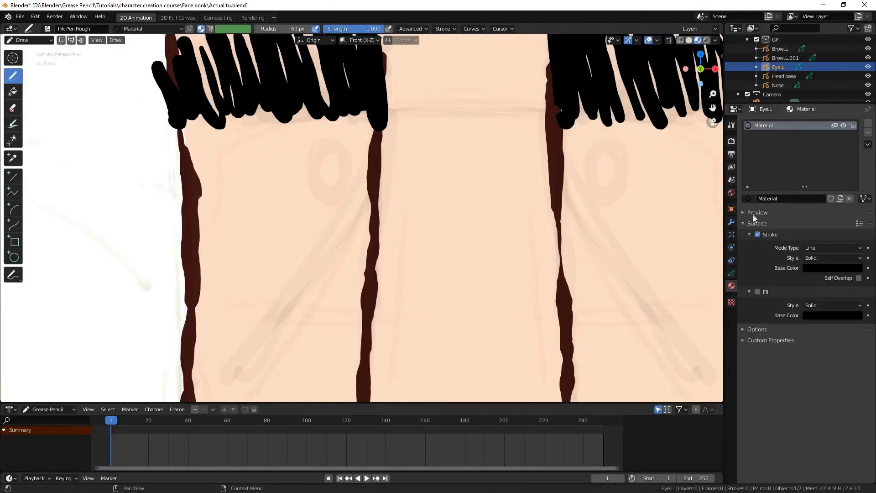
{"action": "double_click", "coordinate": [776, 199]}
{"action": "type", "text": "Eye"}
{"action": "key", "text": "Return"}
{"action": "mouse_move", "coordinate": [313, 152]}
{"action": "left_mouse_down"}
{"action": "mouse_move", "coordinate": [340, 187]}
{"action": "mouse_move", "coordinate": [312, 184]}
{"action": "mouse_move", "coordinate": [313, 151]}
{"action": "mouse_move", "coordinate": [331, 139]}
{"action": "left_mouse_up"}
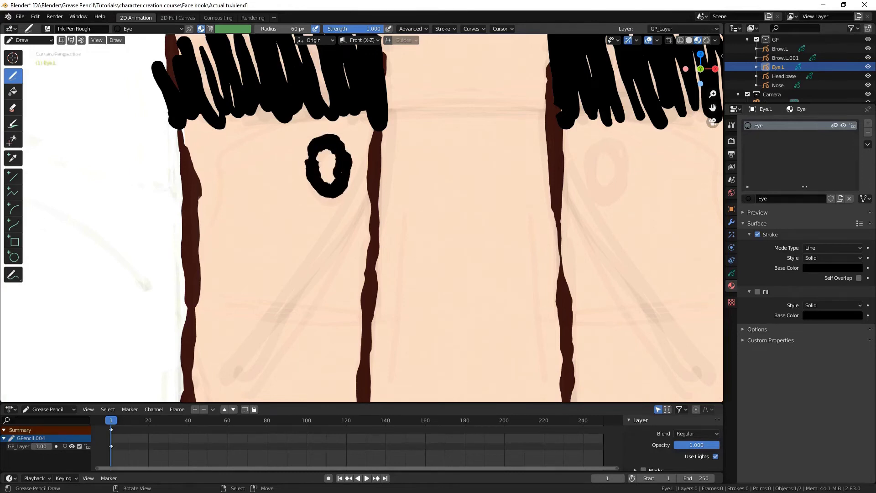
Duplicate the eye, mirror the copy with scale X -1 as the right eye, then select Head base
{"action": "key", "text": "Tab"}
{"action": "key", "text": "Home"}
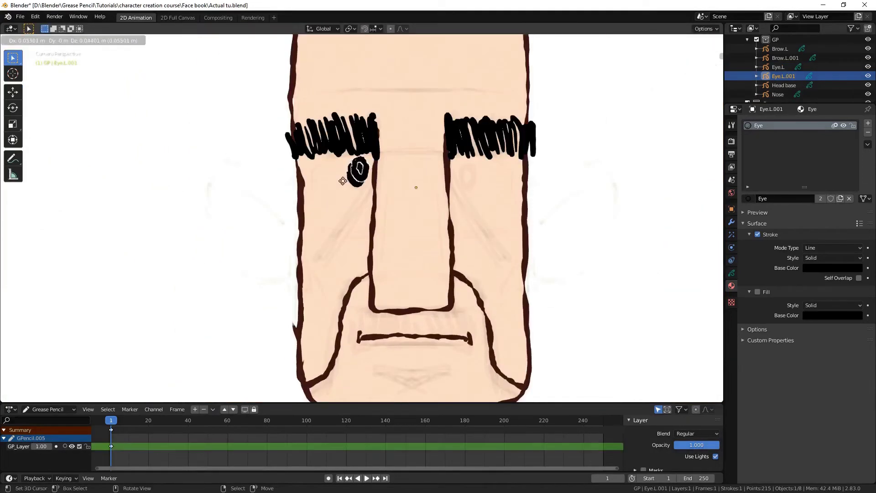
{"action": "key", "text": "shift+d"}
{"action": "left_click", "coordinate": [463, 188]}
{"action": "scroll", "coordinate": [463, 187], "scroll_direction": "up", "scroll_amount": 2}
{"action": "scroll", "coordinate": [489, 190], "scroll_direction": "up", "scroll_amount": 3}
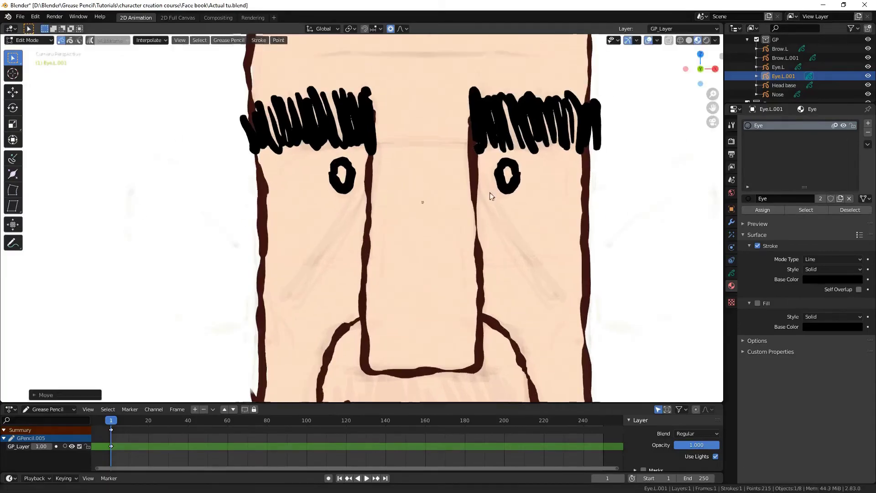
{"action": "type", "text": "asx-1"}
{"action": "left_click", "coordinate": [555, 195]}
{"action": "scroll", "coordinate": [550, 201], "scroll_direction": "down", "scroll_amount": 3}
{"action": "left_click", "coordinate": [784, 84]}
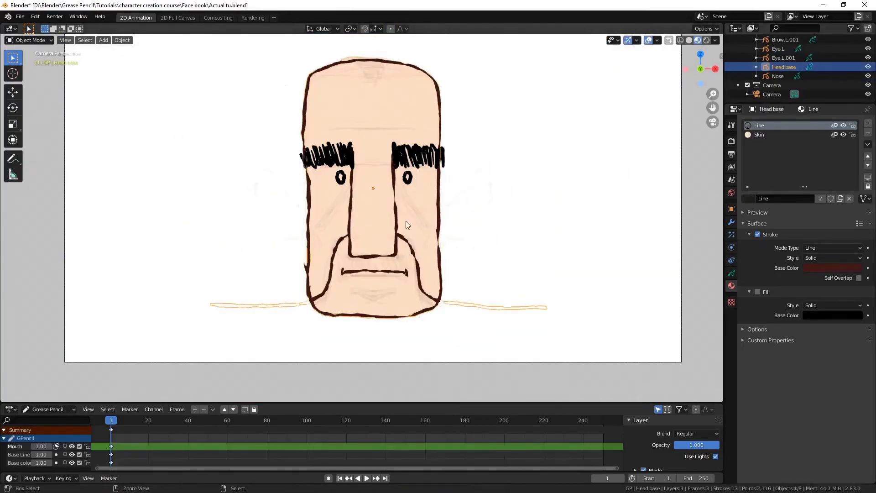
Add a new layer to Head base named Eye crease
{"action": "scroll", "coordinate": [356, 229], "scroll_direction": "up", "scroll_amount": 3}
{"action": "scroll", "coordinate": [356, 228], "scroll_direction": "up", "scroll_amount": 1}
{"action": "left_click", "coordinate": [732, 272]}
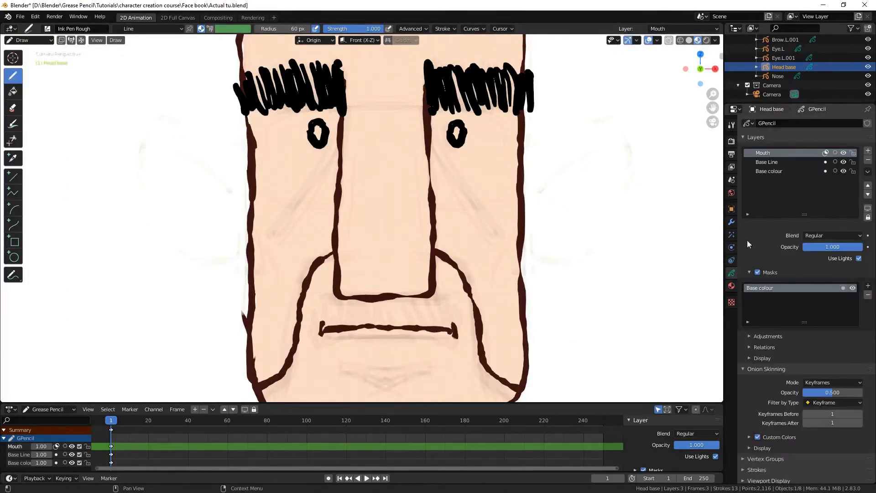
{"action": "left_click", "coordinate": [868, 151]}
{"action": "double_click", "coordinate": [786, 155]}
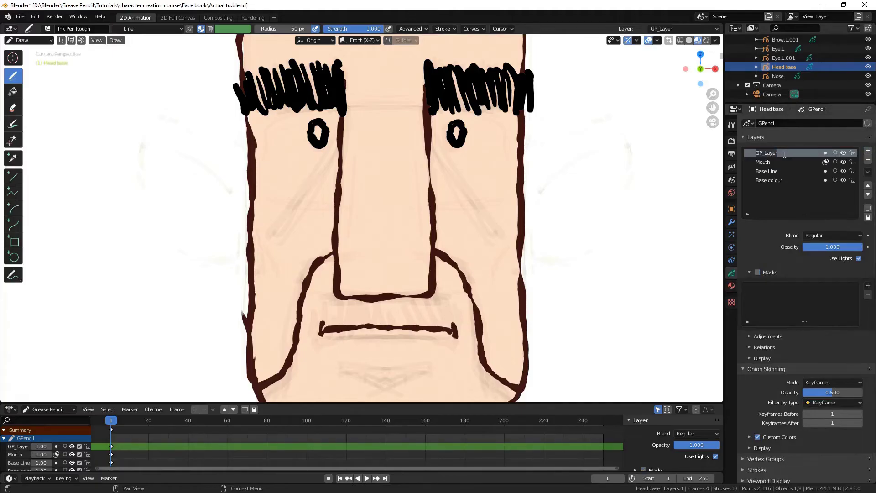
{"action": "type", "text": "Ey"}
{"action": "type", "text": "e creas"}
{"action": "key", "text": "Return"}
Draw curved crease lines under both eyes, redo the right one, and add another layer
{"action": "scroll", "coordinate": [338, 59], "scroll_direction": "up", "scroll_amount": 1}
{"action": "mouse_move", "coordinate": [336, 147]}
{"action": "left_mouse_down"}
{"action": "mouse_move", "coordinate": [324, 194]}
{"action": "mouse_move", "coordinate": [274, 246]}
{"action": "mouse_move", "coordinate": [243, 247]}
{"action": "left_mouse_up"}
{"action": "mouse_move", "coordinate": [452, 129]}
{"action": "left_mouse_down"}
{"action": "mouse_move", "coordinate": [457, 167]}
{"action": "mouse_move", "coordinate": [495, 235]}
{"action": "mouse_move", "coordinate": [541, 249]}
{"action": "left_mouse_up"}
{"action": "key", "text": "ctrl+z"}
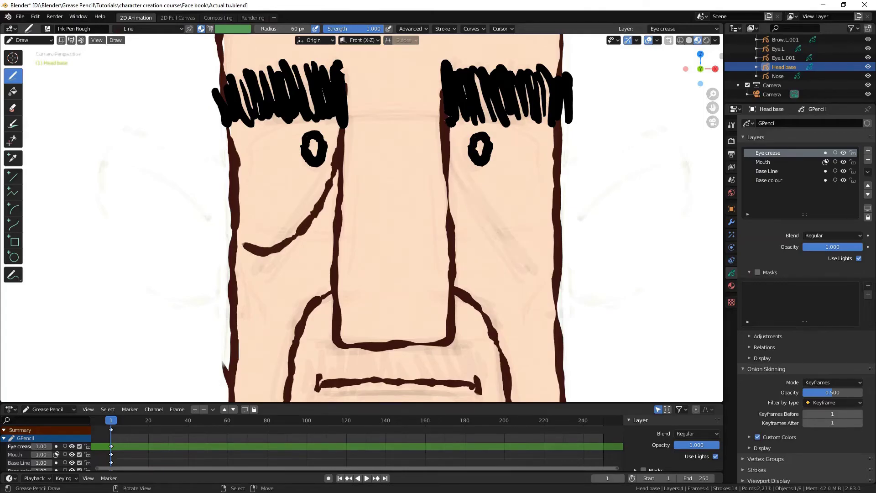
{"action": "mouse_move", "coordinate": [450, 132]}
{"action": "left_mouse_down"}
{"action": "mouse_move", "coordinate": [458, 175]}
{"action": "mouse_move", "coordinate": [481, 224]}
{"action": "mouse_move", "coordinate": [511, 247]}
{"action": "mouse_move", "coordinate": [545, 249]}
{"action": "left_mouse_up"}
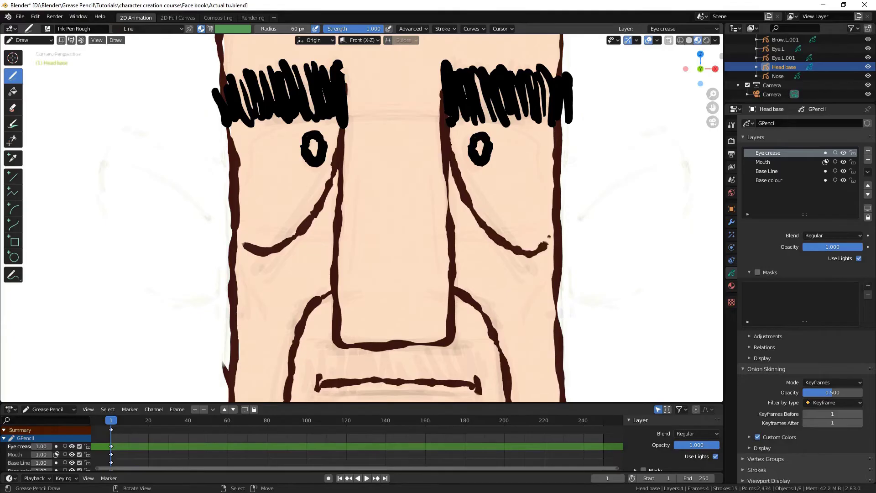
{"action": "scroll", "coordinate": [544, 249], "scroll_direction": "down", "scroll_amount": 4}
{"action": "left_click", "coordinate": [867, 151]}
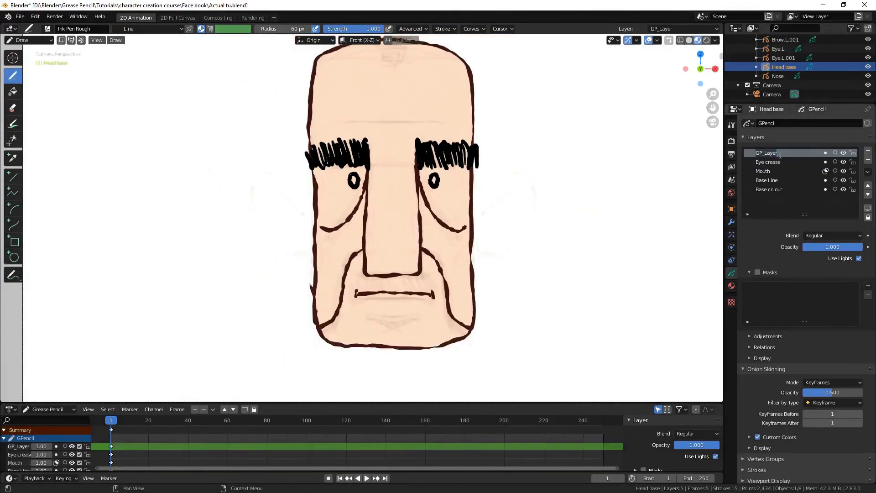
Name the new layer Cheeks and add a new material slot named Tint
{"action": "double_click", "coordinate": [780, 153]}
{"action": "type", "text": "G"}
{"action": "left_click", "coordinate": [732, 285]}
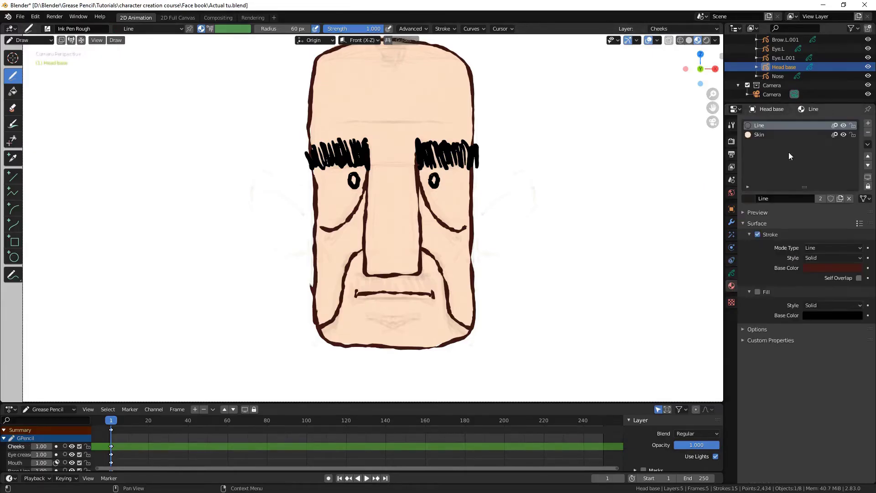
{"action": "left_click", "coordinate": [868, 124]}
{"action": "left_click", "coordinate": [799, 198]}
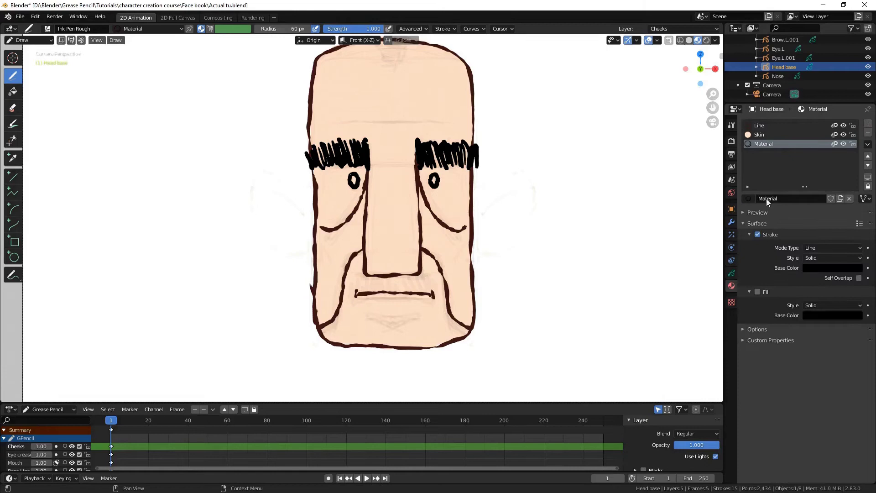
{"action": "double_click", "coordinate": [776, 198]}
{"action": "type", "text": "Tint"}
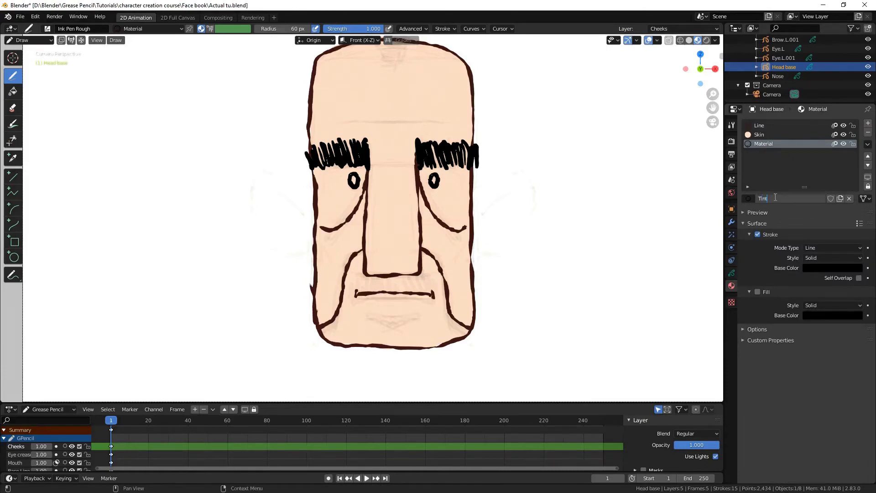
{"action": "key", "text": "Return"}
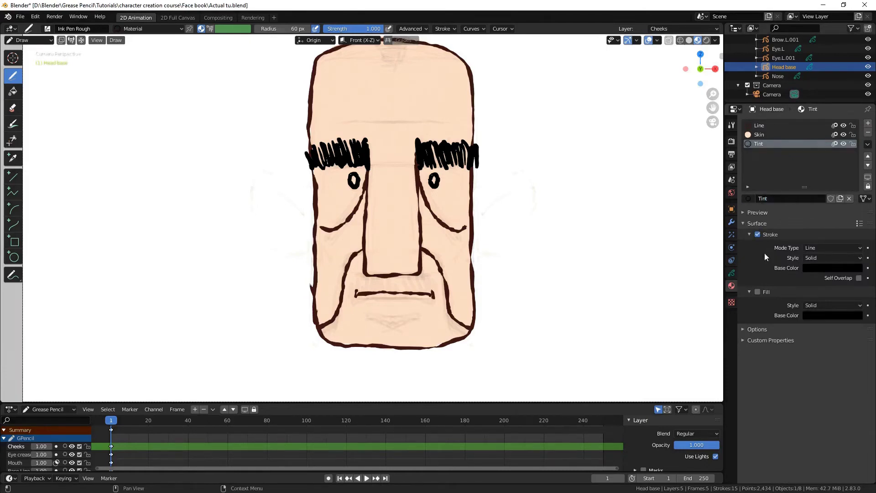
Give Tint a salmon-pink stroke colour and set a Pencil brush around 114 px at half strength
{"action": "left_click", "coordinate": [806, 267]}
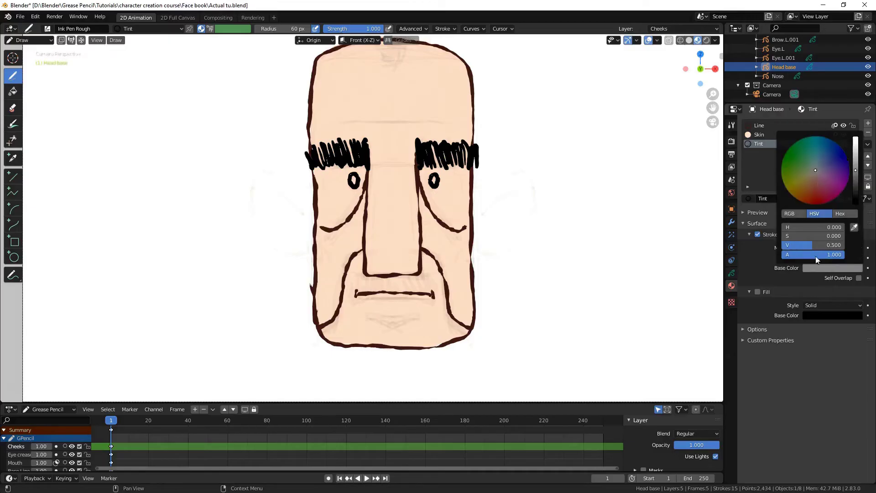
{"action": "left_click", "coordinate": [815, 177]}
{"action": "scroll", "coordinate": [815, 178], "scroll_direction": "up", "scroll_amount": 3}
{"action": "left_click_drag", "start_coordinate": [815, 178], "coordinate": [814, 185]}
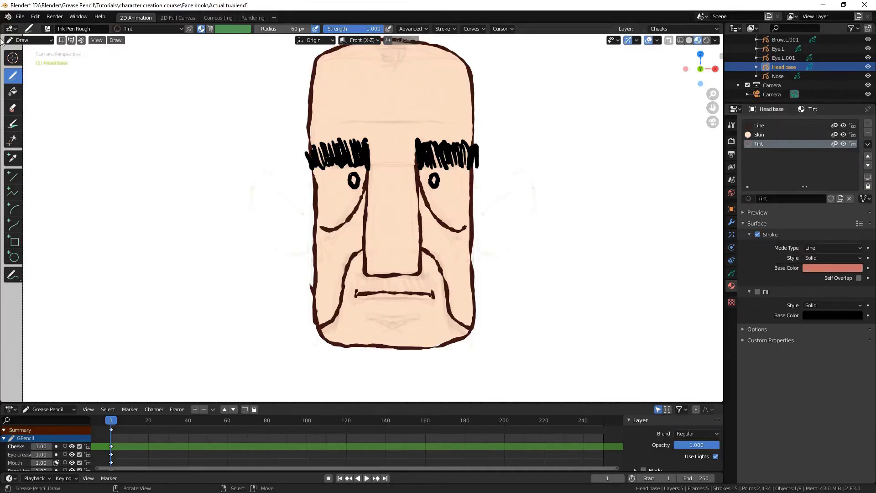
{"action": "left_click", "coordinate": [47, 29]}
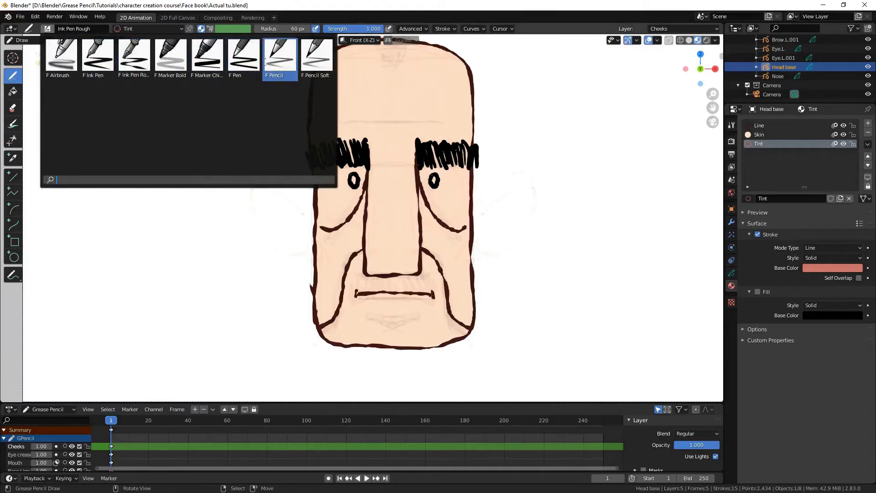
{"action": "left_click", "coordinate": [317, 55]}
{"action": "scroll", "coordinate": [317, 55], "scroll_direction": "up", "scroll_amount": 3}
{"action": "scroll", "coordinate": [362, 218], "scroll_direction": "up", "scroll_amount": 1}
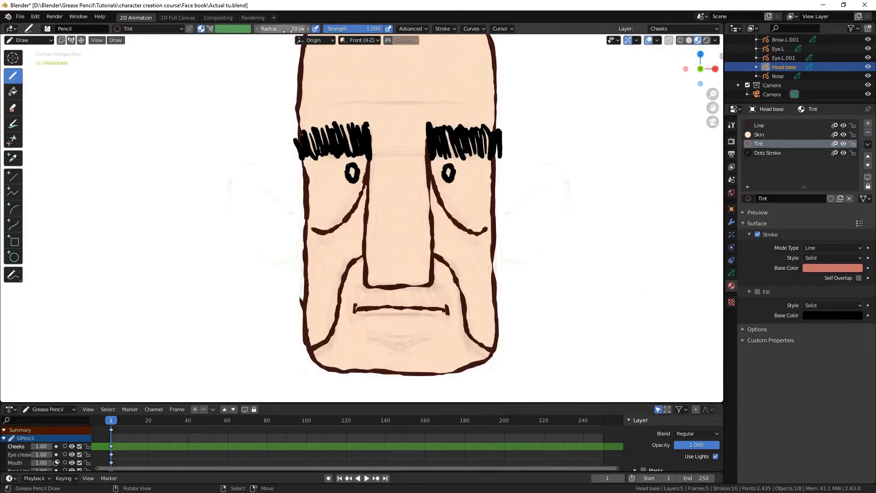
{"action": "left_click_drag", "start_coordinate": [288, 30], "coordinate": [320, 31]}
{"action": "left_click_drag", "start_coordinate": [362, 192], "coordinate": [320, 242]}
Paint soft pink blush over the left and right cheeks
{"action": "scroll", "coordinate": [347, 228], "scroll_direction": "up", "scroll_amount": 2}
{"action": "key", "text": "ctrl+z"}
{"action": "left_click_drag", "start_coordinate": [365, 167], "coordinate": [283, 279]}
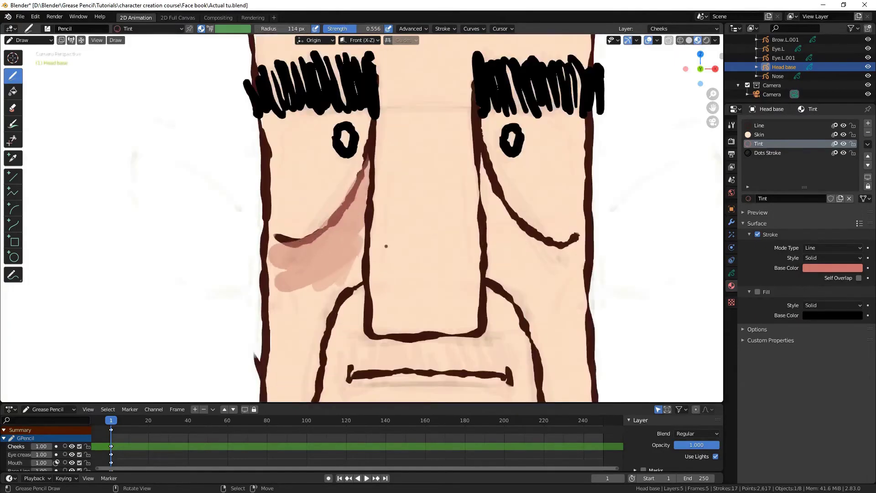
{"action": "scroll", "coordinate": [386, 246], "scroll_direction": "down", "scroll_amount": 2}
{"action": "scroll", "coordinate": [386, 246], "scroll_direction": "up", "scroll_amount": 2}
{"action": "mouse_move", "coordinate": [483, 150]}
{"action": "left_mouse_down"}
{"action": "mouse_move", "coordinate": [575, 246]}
{"action": "mouse_move", "coordinate": [571, 292]}
{"action": "left_mouse_up"}
{"action": "scroll", "coordinate": [548, 256], "scroll_direction": "down", "scroll_amount": 4}
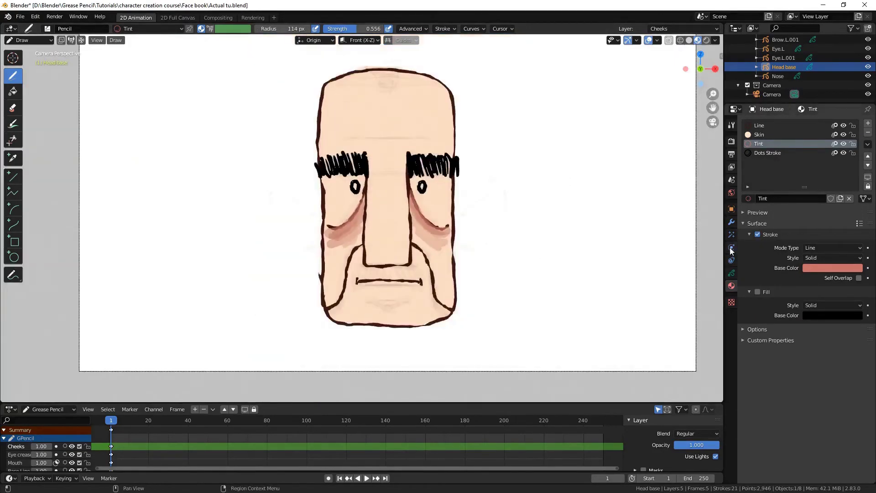
Move Cheeks below Eye crease and add a Shade layer just above Base colour
{"action": "left_click", "coordinate": [731, 272]}
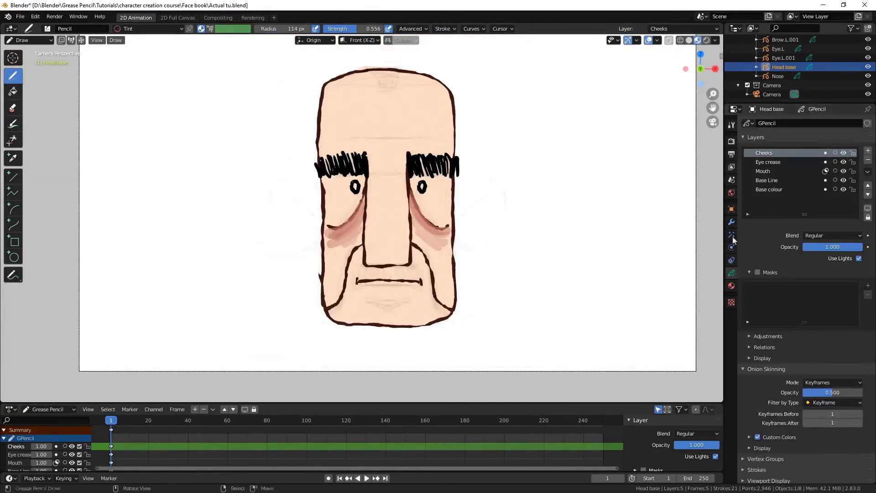
{"action": "left_click", "coordinate": [868, 194]}
{"action": "scroll", "coordinate": [493, 255], "scroll_direction": "up", "scroll_amount": 1}
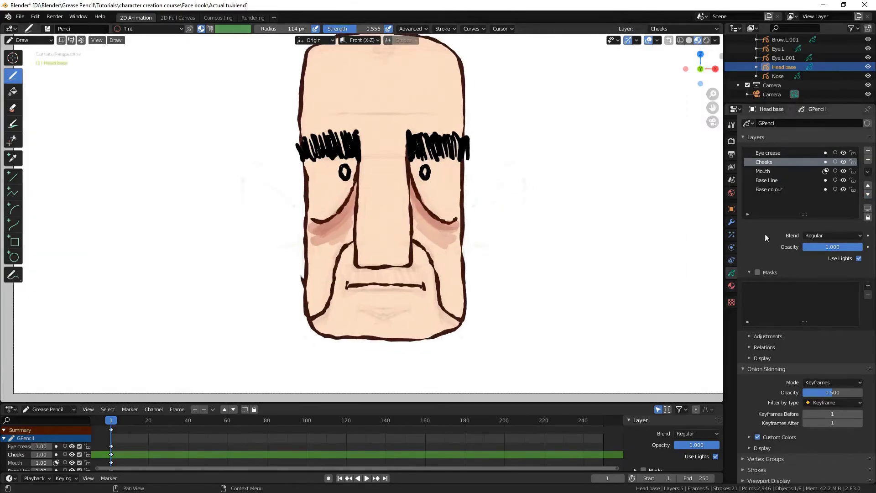
{"action": "left_click", "coordinate": [868, 151]}
{"action": "left_click", "coordinate": [868, 195]}
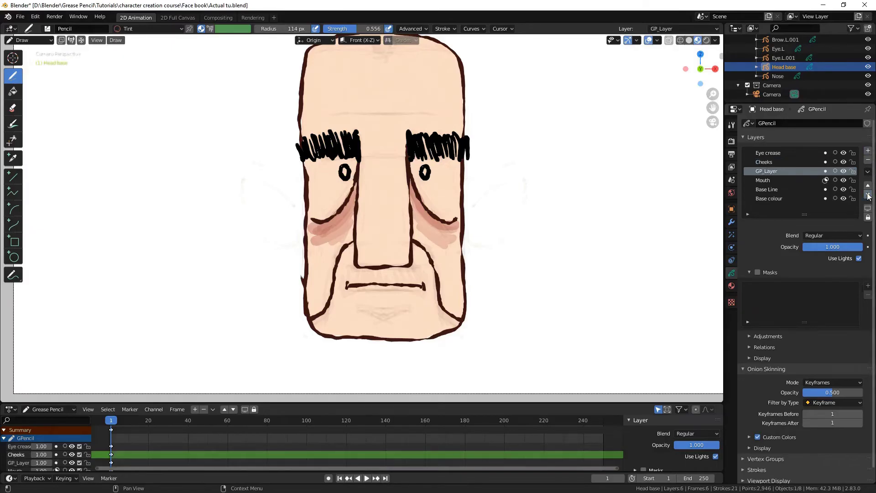
{"action": "left_click", "coordinate": [868, 194]}
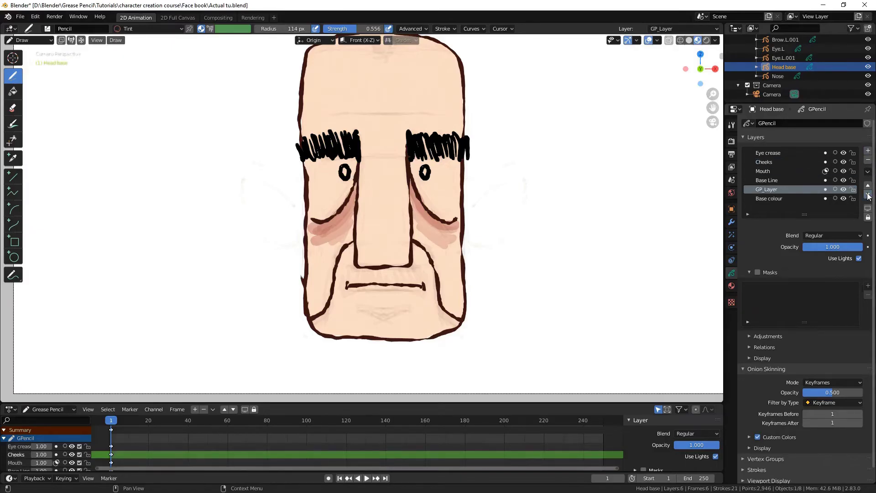
{"action": "double_click", "coordinate": [763, 193]}
{"action": "type", "text": "Shade"}
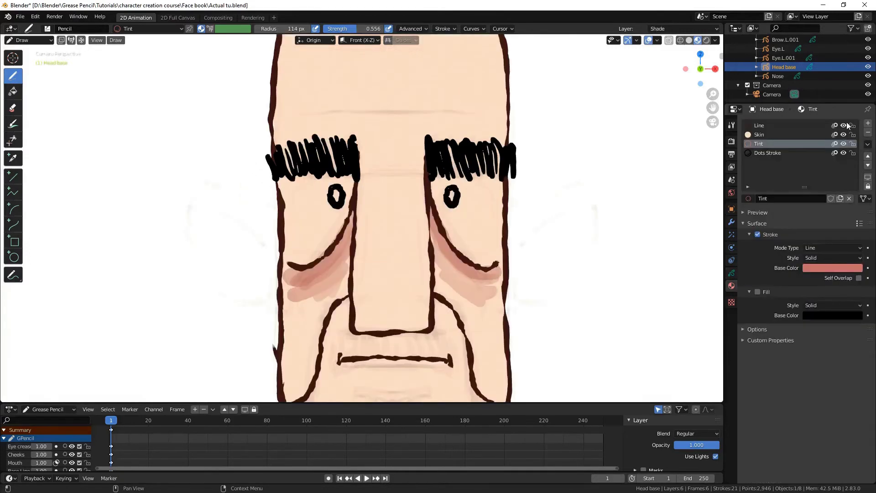
Create a new material with a very dark blue, mostly transparent fill
{"action": "left_click", "coordinate": [868, 124]}
{"action": "left_click", "coordinate": [761, 198]}
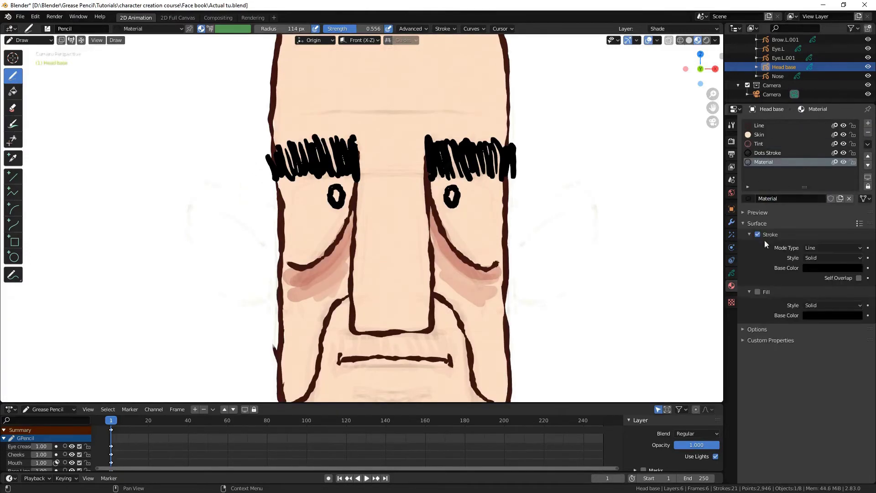
{"action": "left_click", "coordinate": [807, 314]}
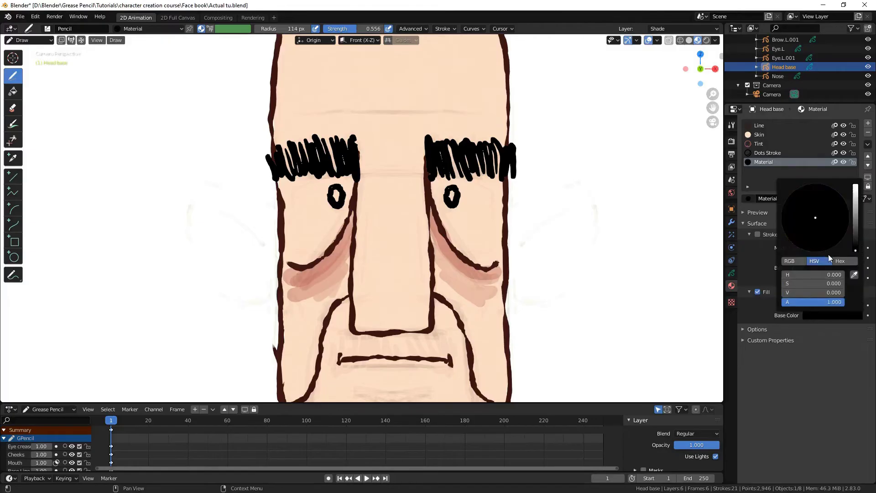
{"action": "left_click", "coordinate": [825, 203]}
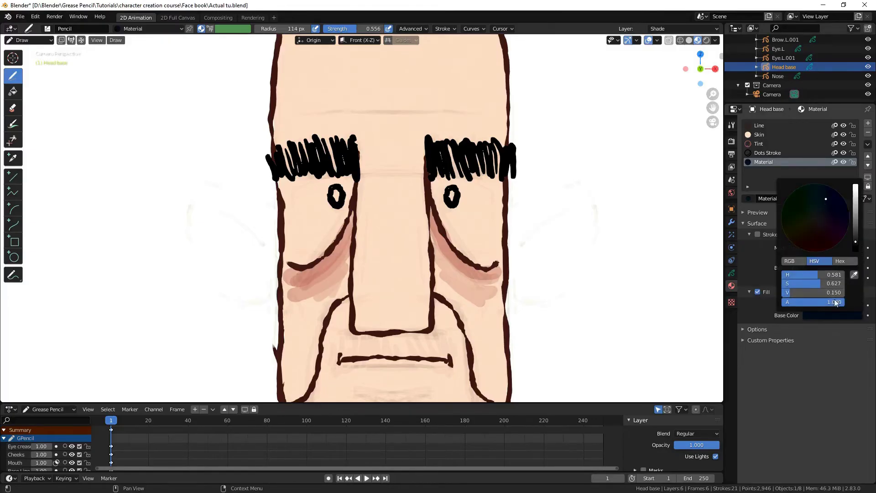
{"action": "left_click_drag", "start_coordinate": [835, 303], "coordinate": [799, 302]}
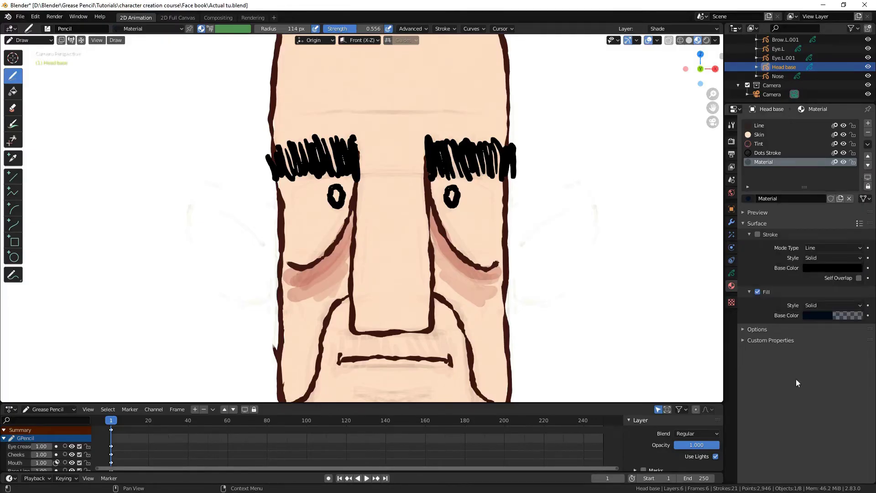
Paint translucent grey shading over both eye sockets and the left ear
{"action": "left_click_drag", "start_coordinate": [436, 255], "coordinate": [335, 167]}
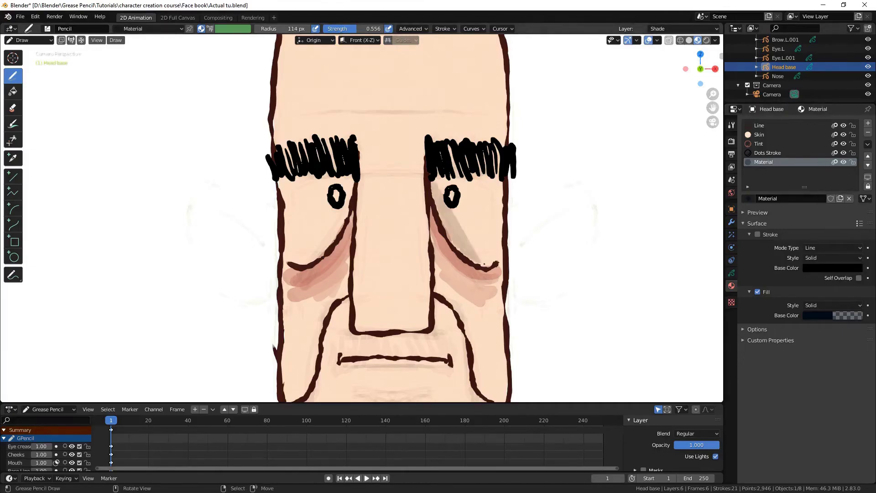
{"action": "left_click_drag", "start_coordinate": [270, 203], "coordinate": [258, 260]}
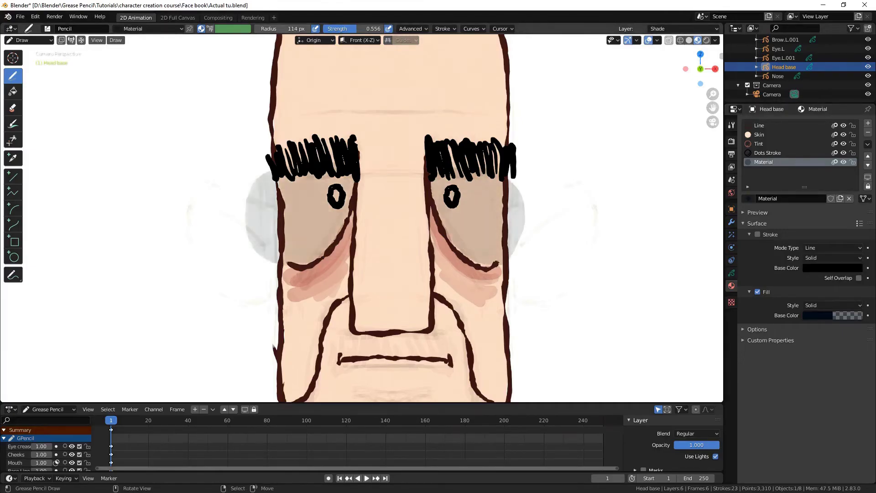
{"action": "scroll", "coordinate": [258, 261], "scroll_direction": "down", "scroll_amount": 2}
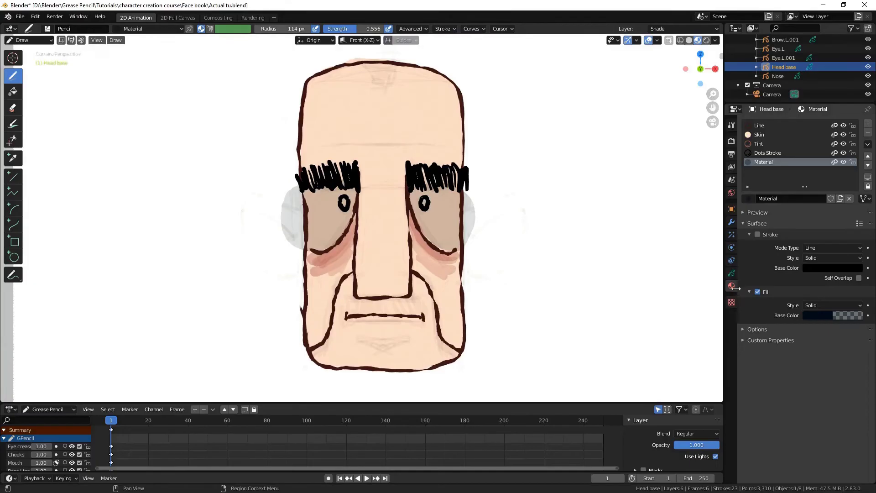
{"action": "left_click", "coordinate": [731, 273]}
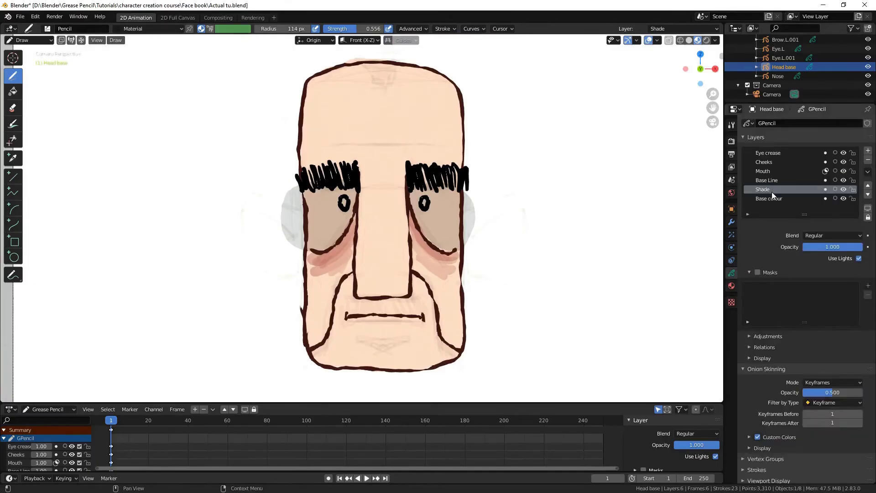
Enable masking on the Shade layer using Base colour as the mask
{"action": "left_click", "coordinate": [758, 272]}
{"action": "left_click", "coordinate": [868, 285]}
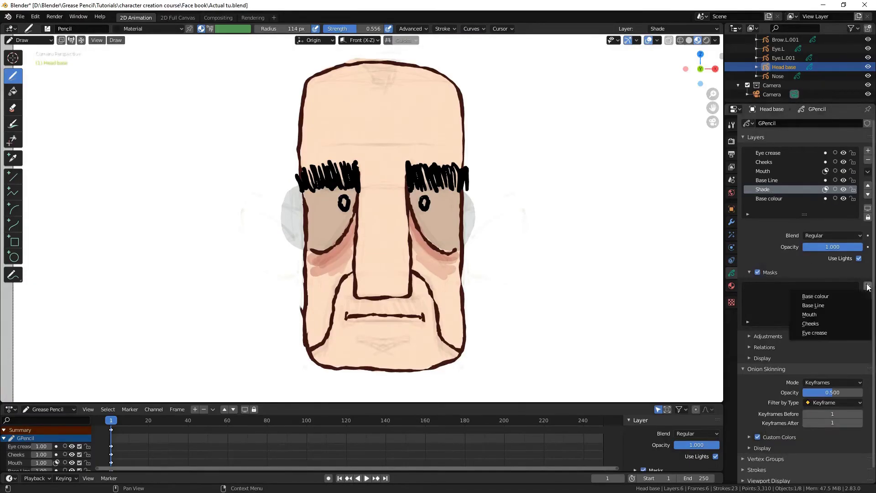
{"action": "left_click", "coordinate": [828, 297]}
Move the right-eye shade stroke into place in Edit Mode, then return to Object Mode
{"action": "key", "text": "Tab"}
{"action": "key", "text": "g"}
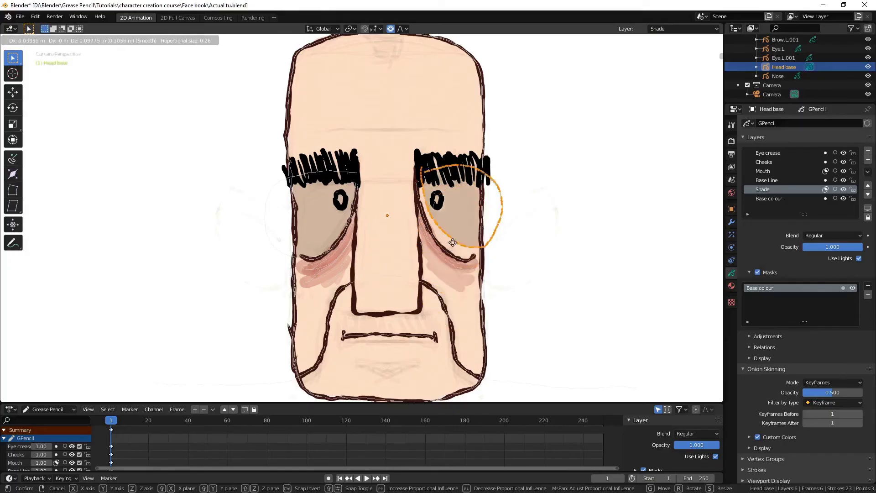
{"action": "left_click", "coordinate": [456, 248]}
{"action": "key", "text": "Tab"}
{"action": "scroll", "coordinate": [501, 251], "scroll_direction": "down", "scroll_amount": 3}
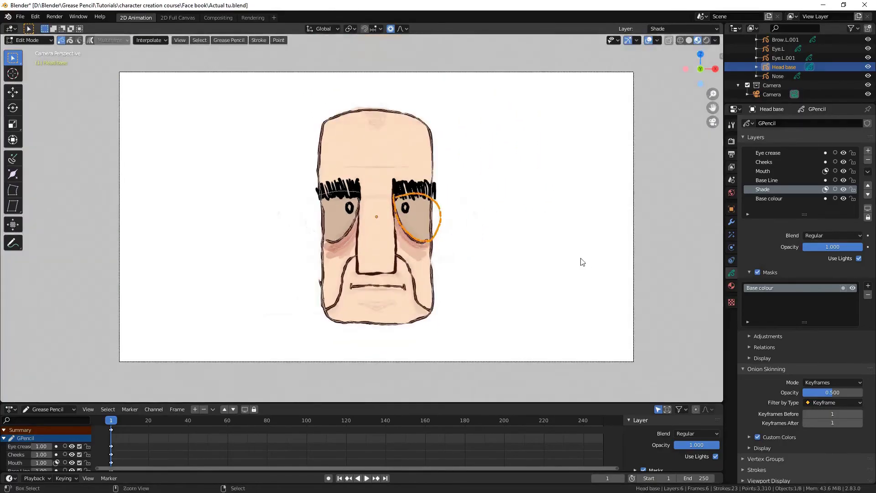
{"action": "left_click", "coordinate": [462, 245]}
Add a blank Grease Pencil object, shift it along Y, and name it Ear
{"action": "scroll", "coordinate": [413, 256], "scroll_direction": "up", "scroll_amount": 4}
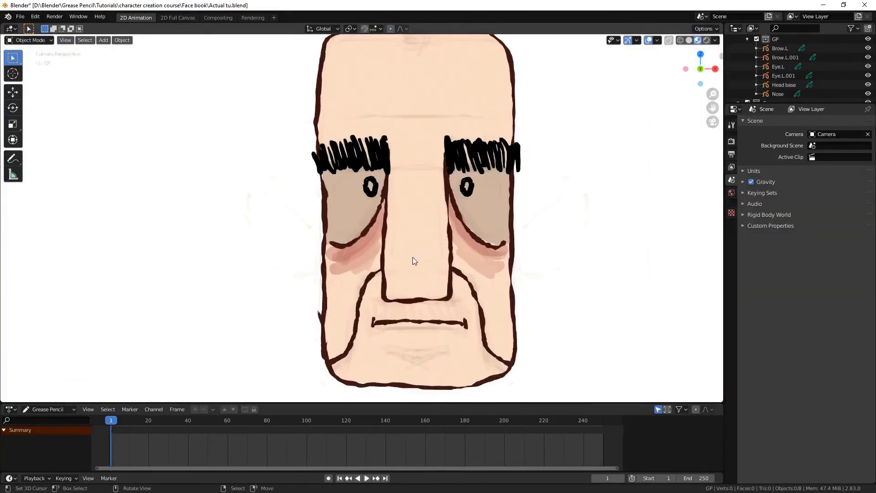
{"action": "key", "text": "shift+a"}
{"action": "left_click", "coordinate": [454, 257]}
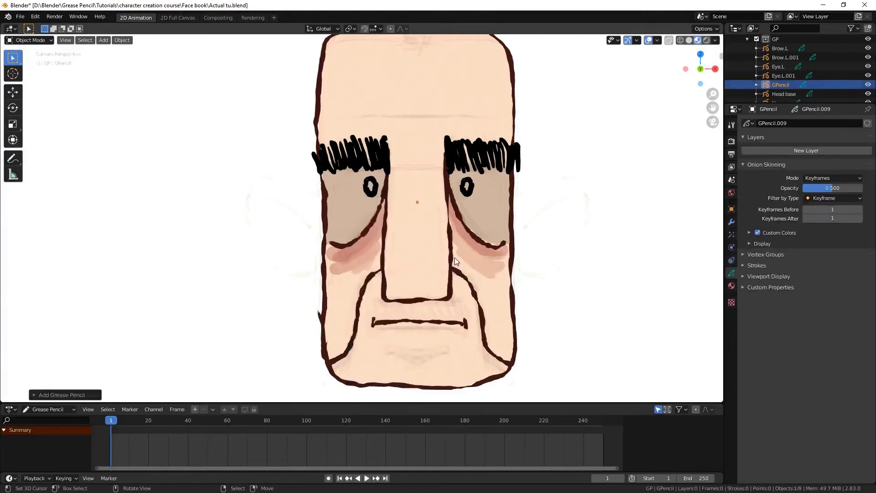
{"action": "scroll", "coordinate": [463, 254], "scroll_direction": "down", "scroll_amount": 3}
{"action": "scroll", "coordinate": [487, 235], "scroll_direction": "up", "scroll_amount": 3}
{"action": "middle_click_drag", "start_coordinate": [487, 234], "coordinate": [408, 250]}
{"action": "key", "text": "g"}
{"action": "key", "text": "y"}
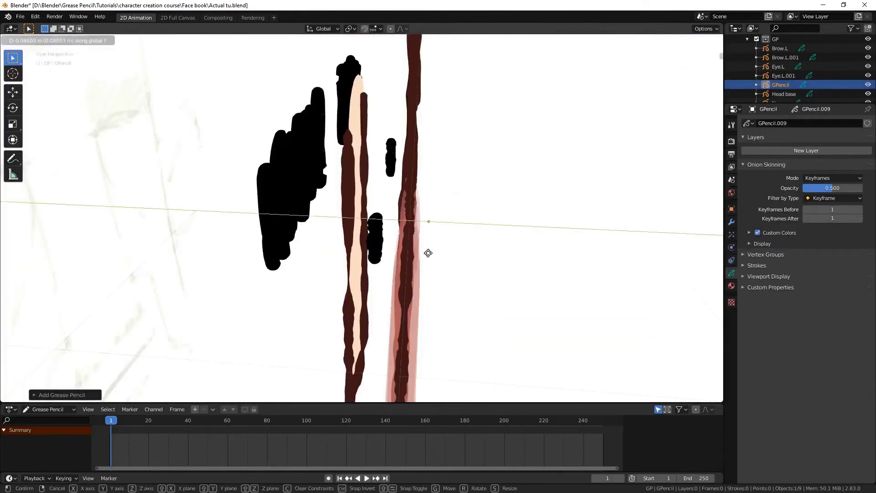
{"action": "left_click", "coordinate": [429, 253]}
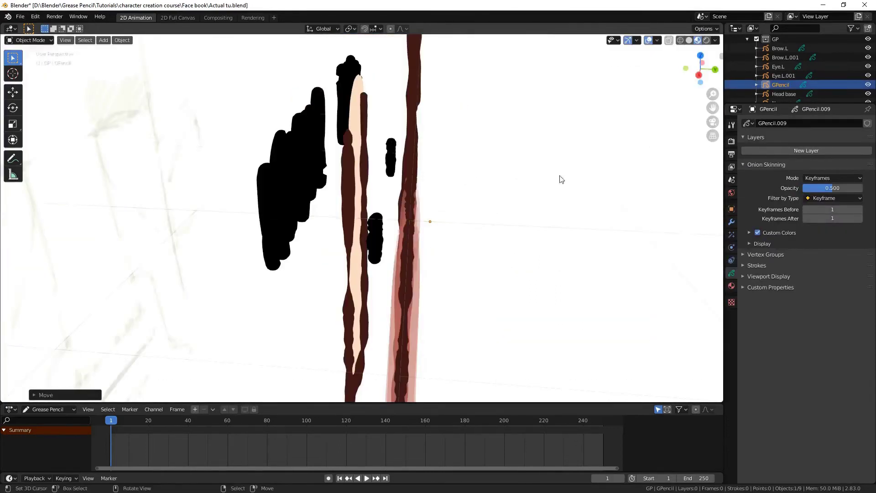
{"action": "double_click", "coordinate": [781, 85]}
{"action": "type", "text": "Ear"}
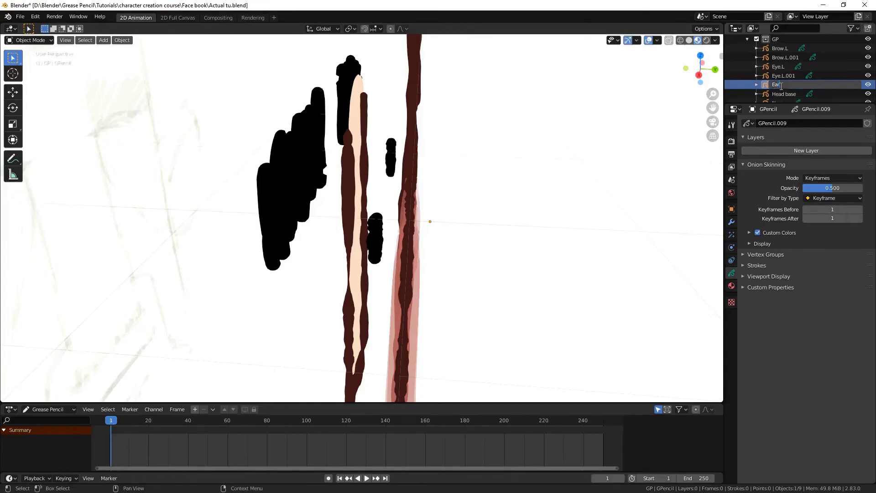
{"action": "key", "text": "Return"}
In Draw mode, assign the Line material to Ear and add a new layer
{"action": "key", "text": "KP_0"}
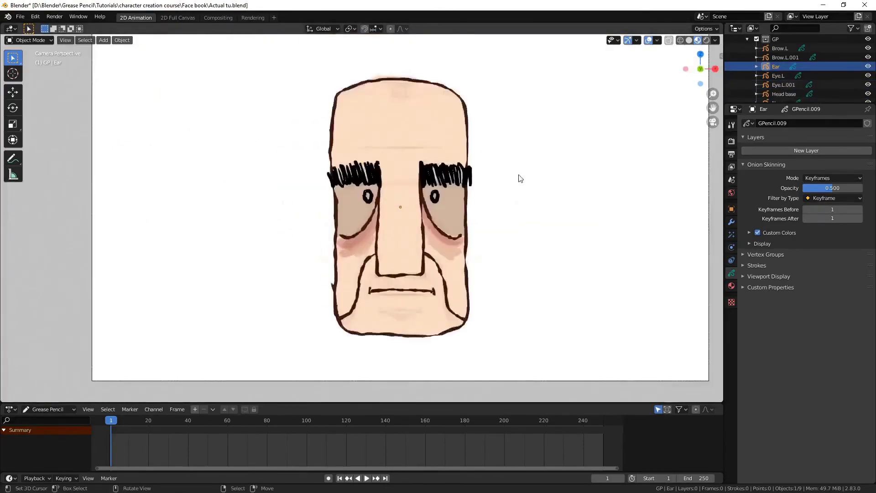
{"action": "scroll", "coordinate": [453, 210], "scroll_direction": "up", "scroll_amount": 2}
{"action": "key", "text": "ctrl+Tab"}
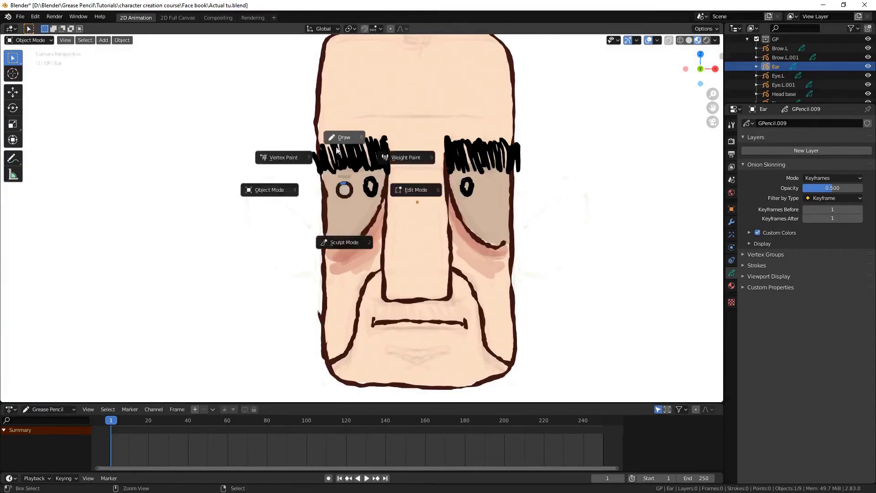
{"action": "left_click", "coordinate": [348, 137]}
{"action": "left_click", "coordinate": [732, 285]}
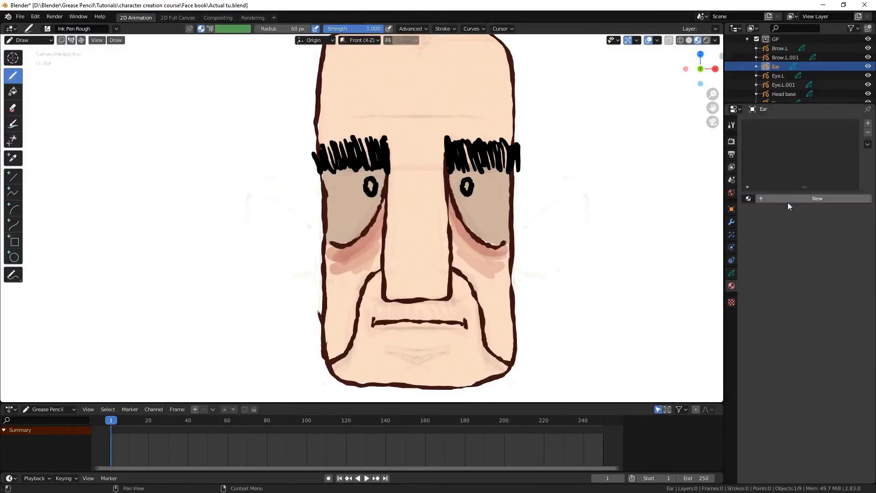
{"action": "left_click", "coordinate": [749, 199]}
{"action": "left_click", "coordinate": [755, 228]}
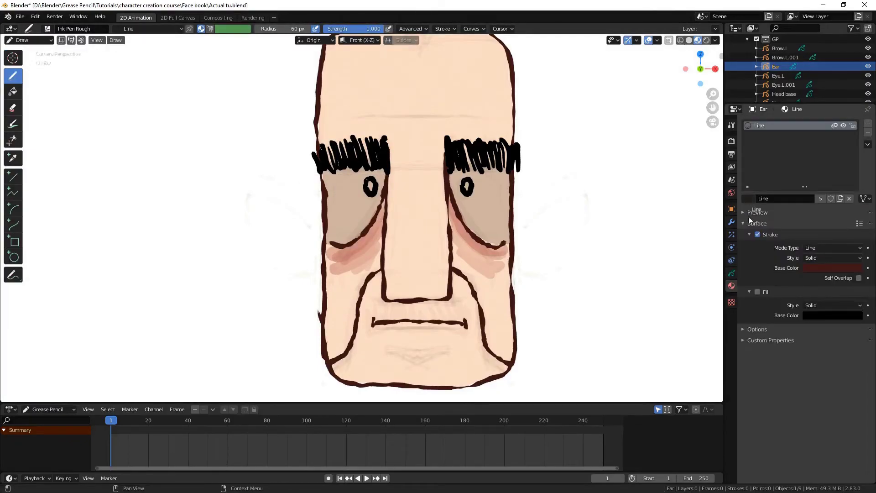
{"action": "key", "text": "ctrl+shift+Tab"}
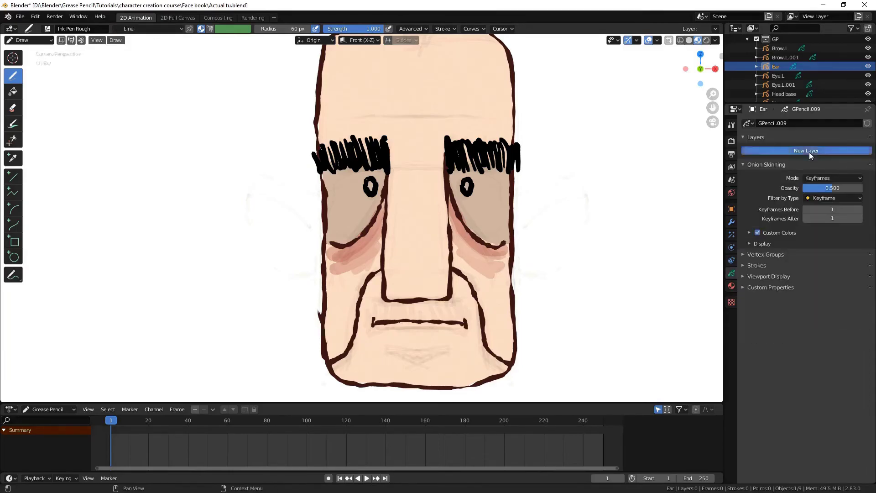
{"action": "left_click", "coordinate": [809, 152]}
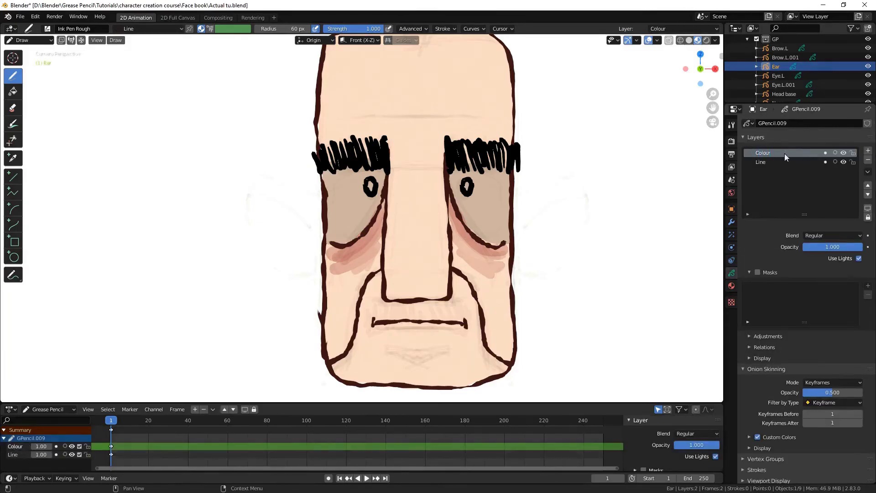
Hide Head base and ink a C-shaped ear outline with an inner fold line
{"action": "scroll", "coordinate": [330, 199], "scroll_direction": "up", "scroll_amount": 2}
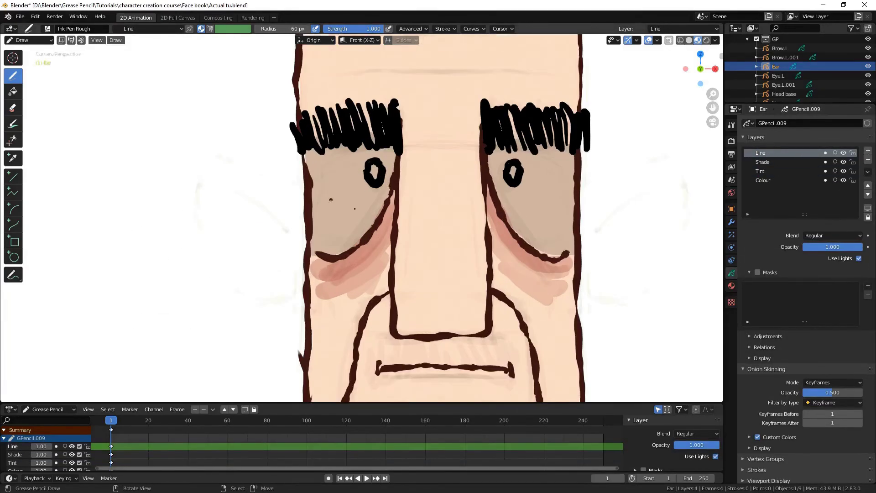
{"action": "scroll", "coordinate": [844, 72], "scroll_direction": "down", "scroll_amount": 3}
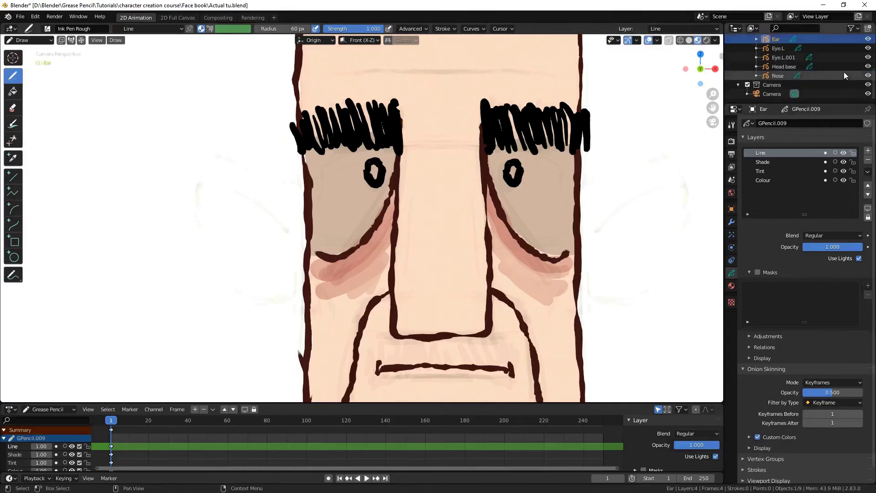
{"action": "left_click", "coordinate": [867, 67]}
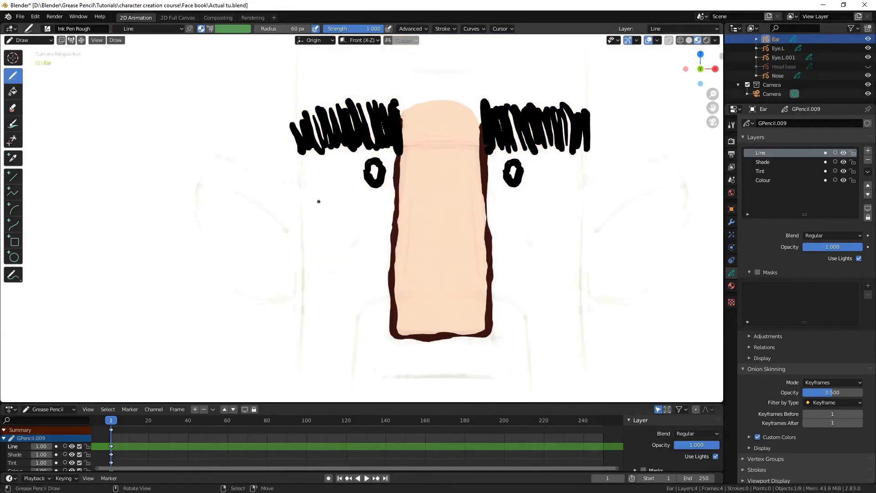
{"action": "mouse_move", "coordinate": [273, 172]}
{"action": "left_mouse_down"}
{"action": "mouse_move", "coordinate": [285, 308]}
{"action": "mouse_move", "coordinate": [325, 294]}
{"action": "left_mouse_up"}
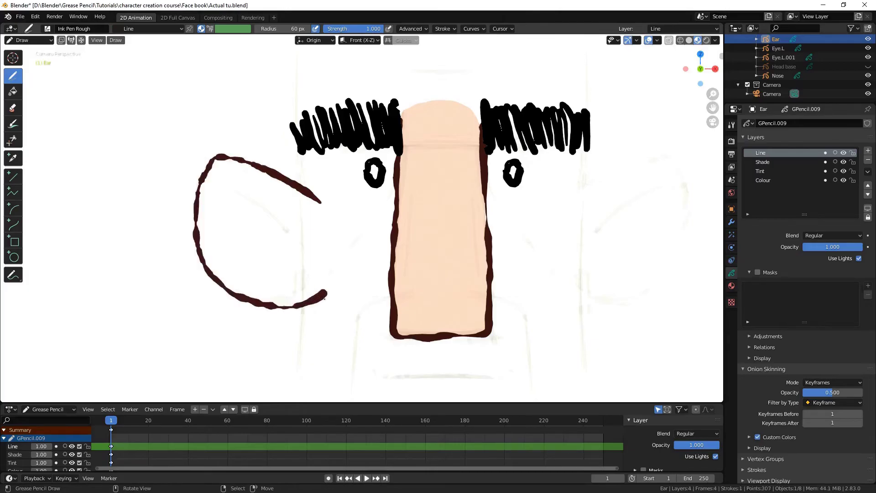
{"action": "left_click_drag", "start_coordinate": [205, 186], "coordinate": [301, 233]}
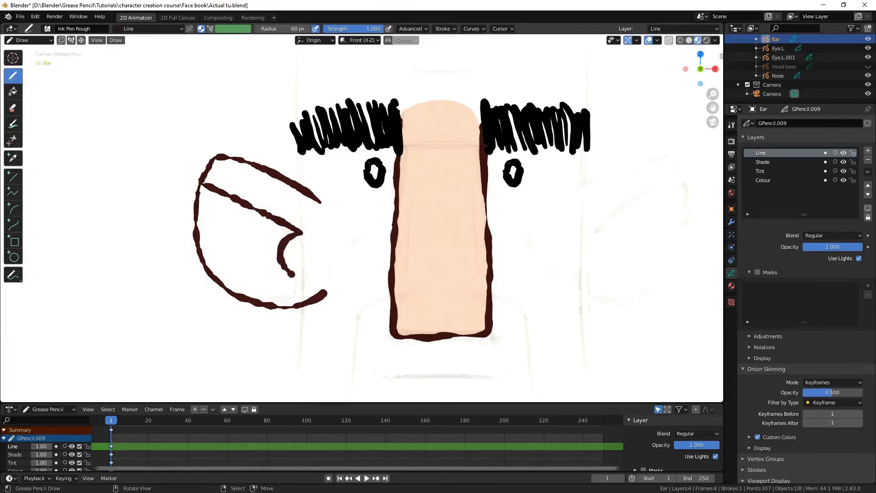
Fill the ear with the Skin material and shade its lower left darker
{"action": "key", "text": "y"}
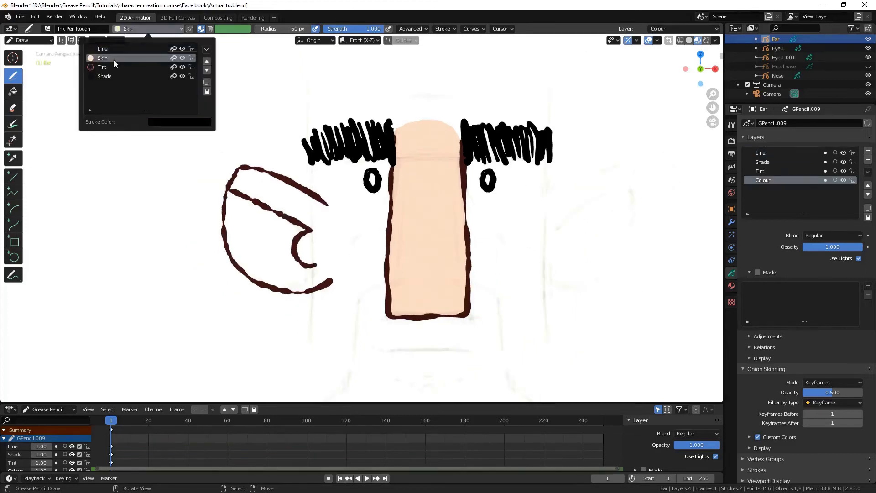
{"action": "left_click", "coordinate": [116, 64]}
{"action": "mouse_move", "coordinate": [336, 210]}
{"action": "left_mouse_down"}
{"action": "mouse_move", "coordinate": [311, 297]}
{"action": "mouse_move", "coordinate": [254, 288]}
{"action": "mouse_move", "coordinate": [215, 192]}
{"action": "mouse_move", "coordinate": [233, 164]}
{"action": "left_mouse_up"}
{"action": "mouse_move", "coordinate": [278, 273]}
{"action": "left_mouse_down"}
{"action": "mouse_move", "coordinate": [192, 249]}
{"action": "mouse_move", "coordinate": [191, 219]}
{"action": "mouse_move", "coordinate": [301, 265]}
{"action": "left_mouse_up"}
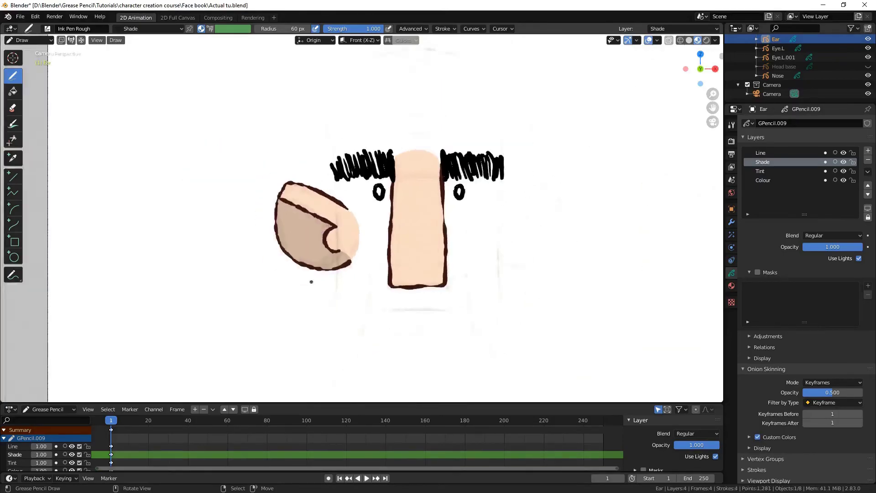
Paint reddish Tint strokes over the ear's left side with the Pencil brush
{"action": "left_click", "coordinate": [47, 28]}
{"action": "left_click", "coordinate": [91, 91]}
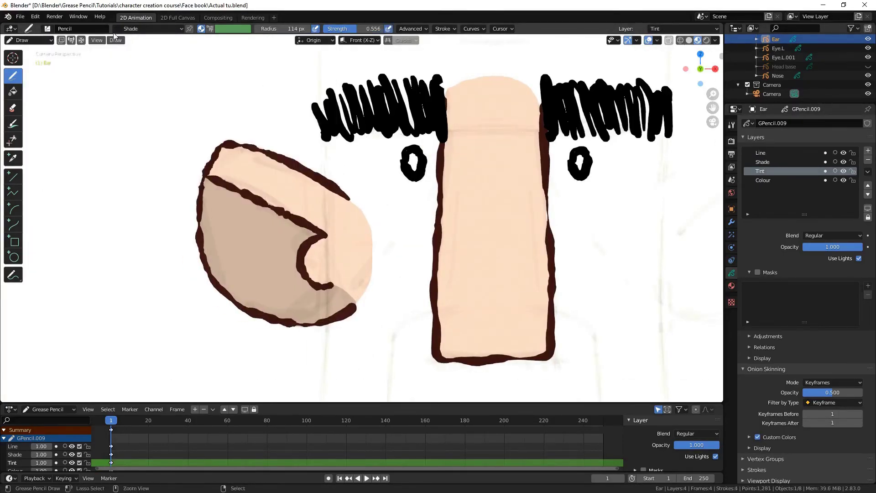
{"action": "left_click", "coordinate": [148, 29]}
{"action": "left_click", "coordinate": [133, 69]}
{"action": "mouse_move", "coordinate": [206, 256]}
{"action": "left_mouse_down"}
{"action": "mouse_move", "coordinate": [254, 151]}
{"action": "mouse_move", "coordinate": [214, 274]}
{"action": "left_mouse_up"}
{"action": "left_click_drag", "start_coordinate": [242, 156], "coordinate": [228, 273]}
{"action": "left_click_drag", "start_coordinate": [238, 210], "coordinate": [264, 283]}
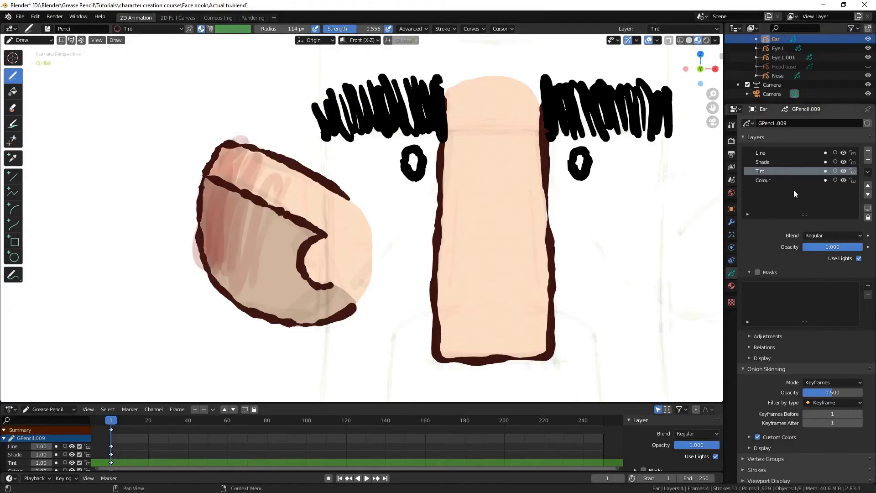
Mask the Tint layer with the Colour layer
{"action": "left_click", "coordinate": [758, 272]}
{"action": "left_click", "coordinate": [868, 286]}
{"action": "left_click", "coordinate": [841, 296]}
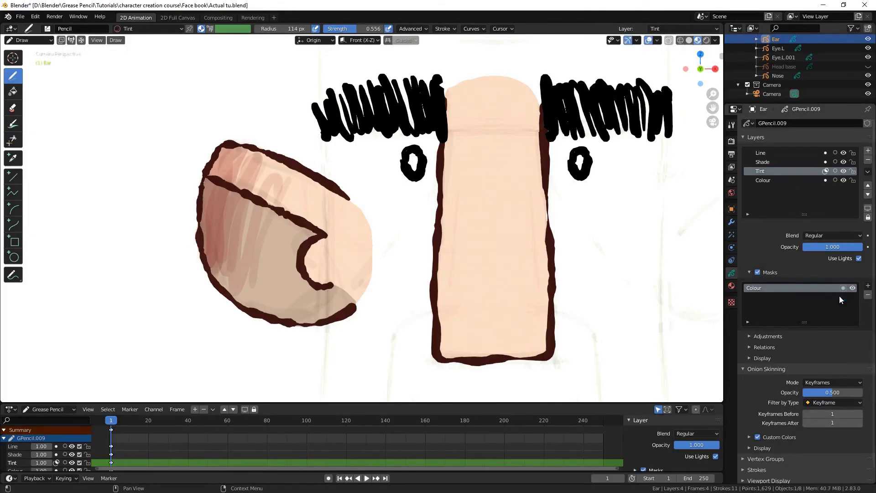
Unhide Head base, delete the ear's inner curl points, and lasso-select the outline's lower end
{"action": "key", "text": "Tab"}
{"action": "key", "text": "alt+h"}
{"action": "key", "text": "ctrl"}
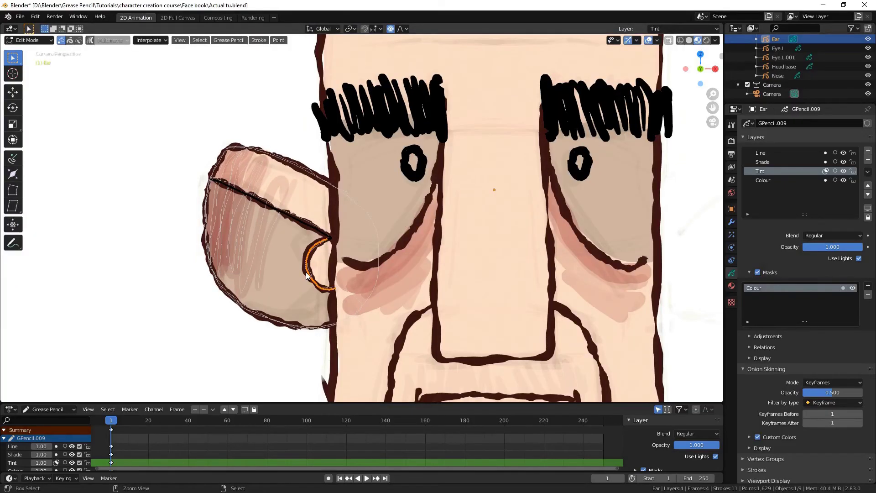
{"action": "key", "text": "x"}
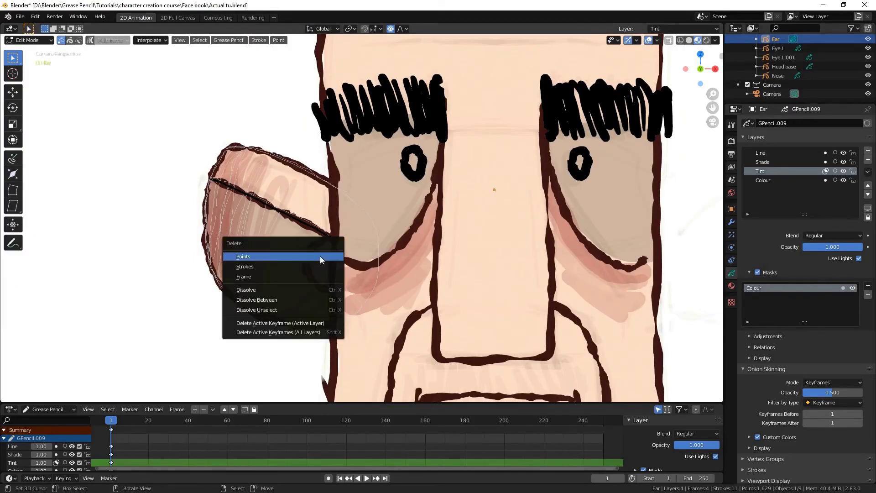
{"action": "left_click", "coordinate": [321, 257]}
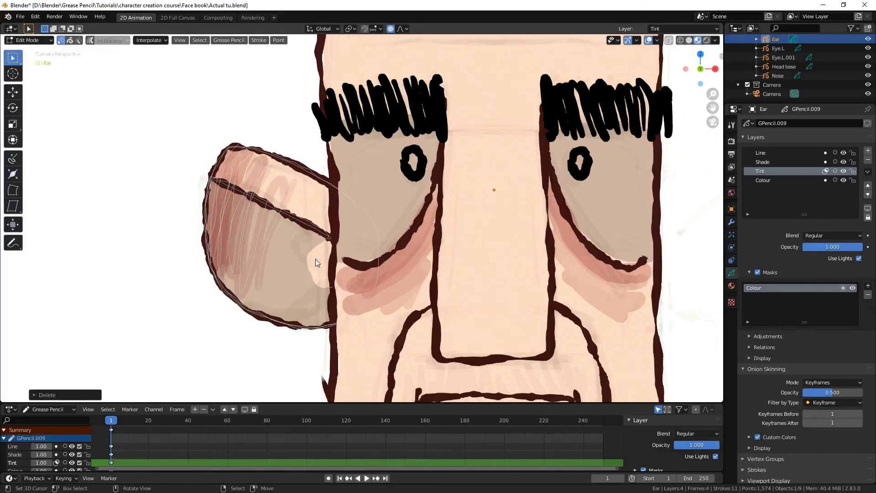
{"action": "right_click_drag", "start_coordinate": [315, 258], "coordinate": [308, 270], "text": "ctrl"}
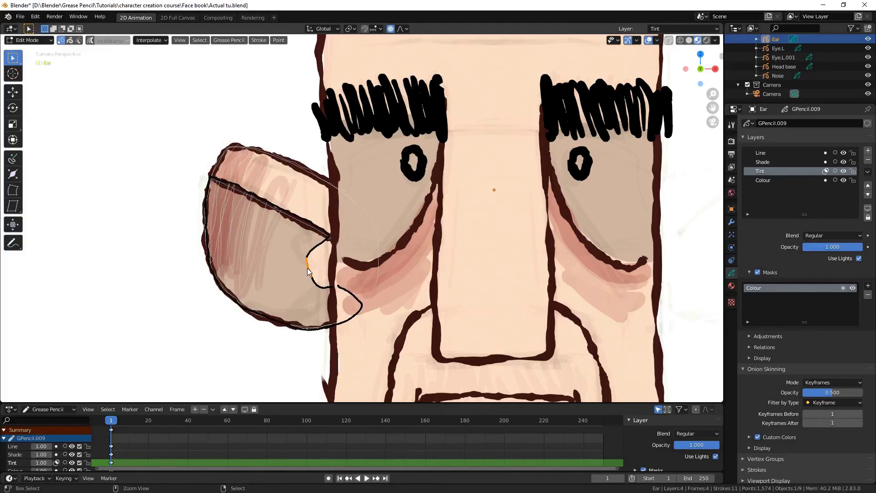
{"action": "right_click_drag", "start_coordinate": [308, 270], "coordinate": [311, 273], "text": "ctrl"}
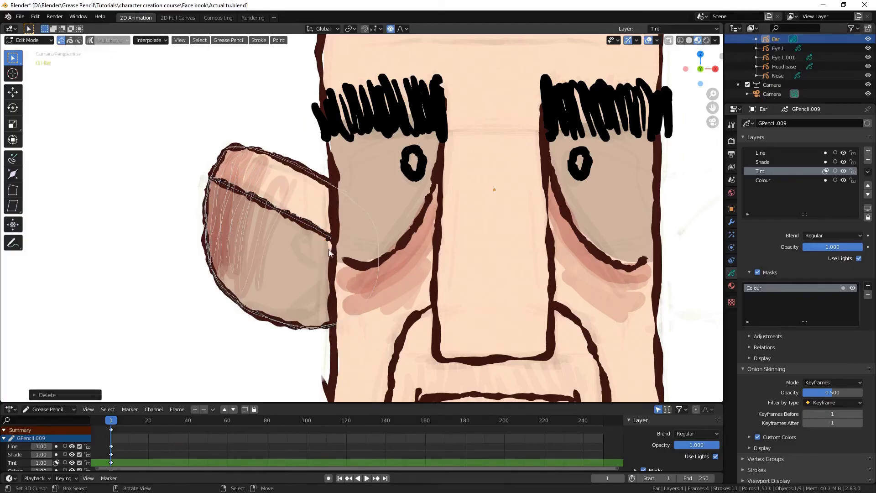
Duplicate the ear, mirror it to the right side with scale X -1, and apply the scale
{"action": "key", "text": "g"}
{"action": "left_click", "coordinate": [343, 253]}
{"action": "key", "text": "Tab"}
{"action": "key", "text": "Home"}
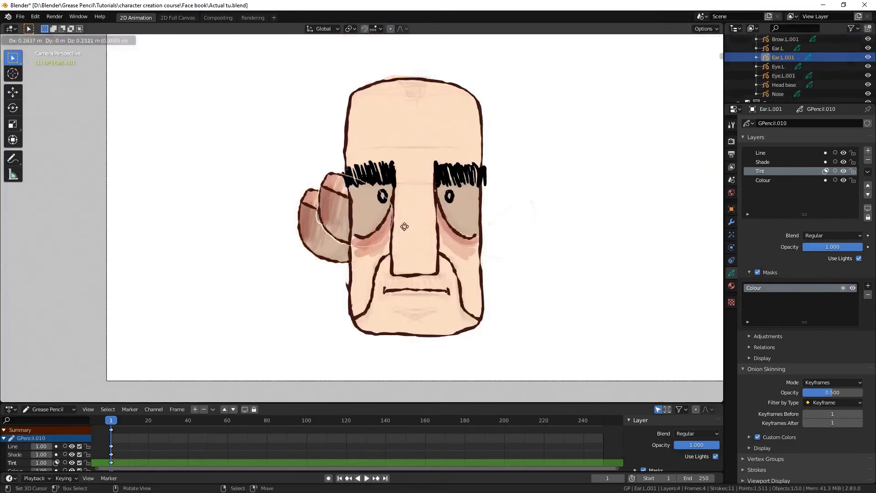
{"action": "key", "text": "shift+d"}
{"action": "type", "text": "sx"}
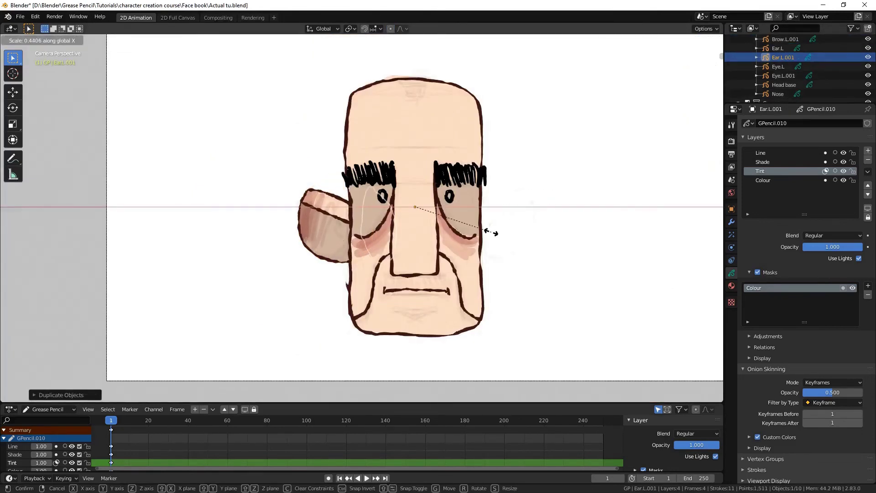
{"action": "type", "text": "-1"}
{"action": "key", "text": "Return"}
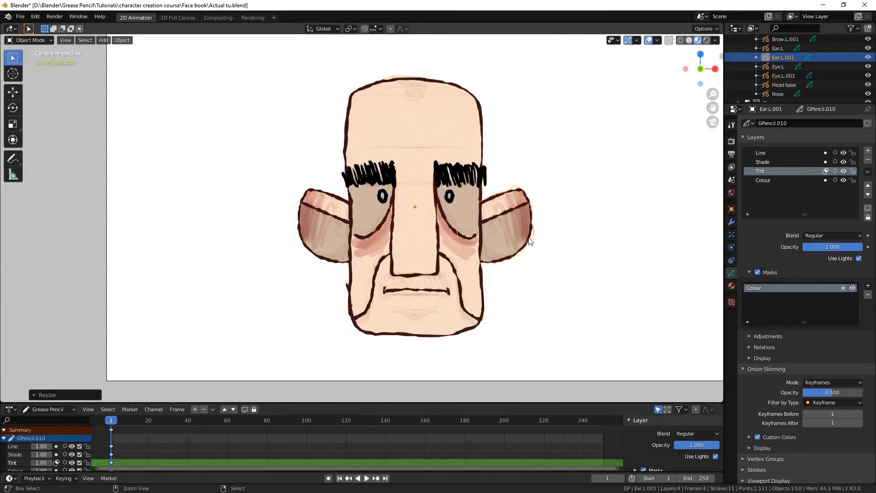
{"action": "key", "text": "ctrl+a"}
{"action": "left_click", "coordinate": [518, 234]}
Delete an unwanted stroke from the mirrored right ear
{"action": "key", "text": "Tab"}
{"action": "scroll", "coordinate": [518, 233], "scroll_direction": "up", "scroll_amount": 3}
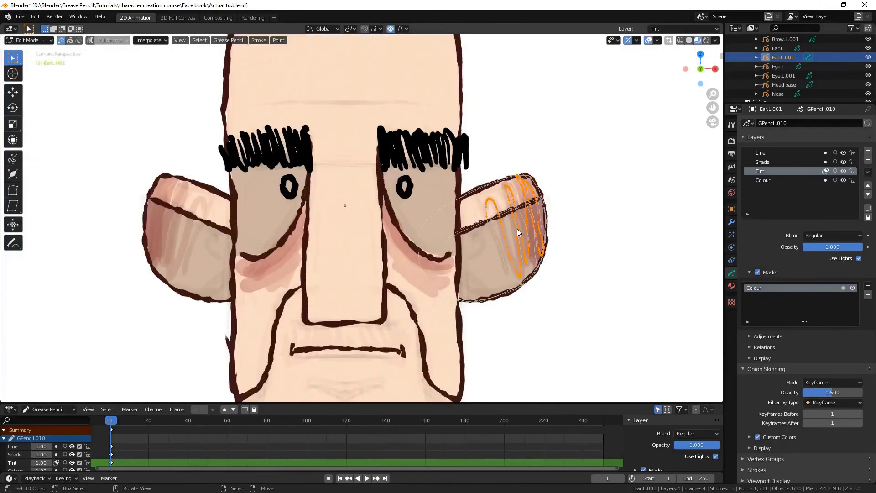
{"action": "key", "text": "x"}
{"action": "left_click", "coordinate": [516, 229]}
{"action": "key", "text": "ctrl+Tab"}
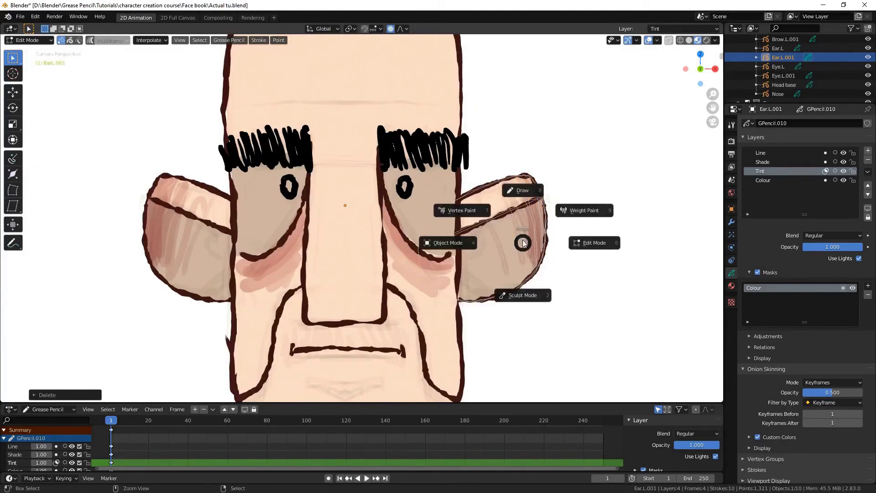
{"action": "left_click", "coordinate": [521, 239]}
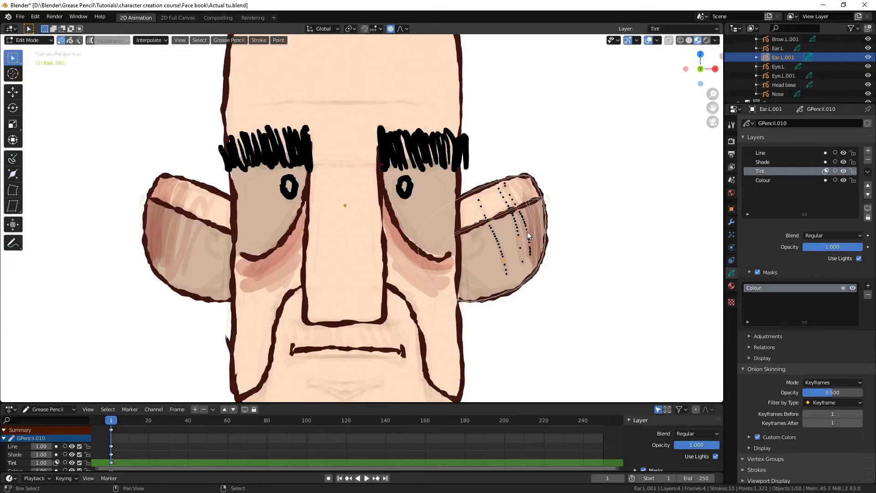
Paint five darker tint streaks over the right ear
{"action": "key", "text": "Tab"}
{"action": "left_click_drag", "start_coordinate": [534, 214], "coordinate": [531, 264]}
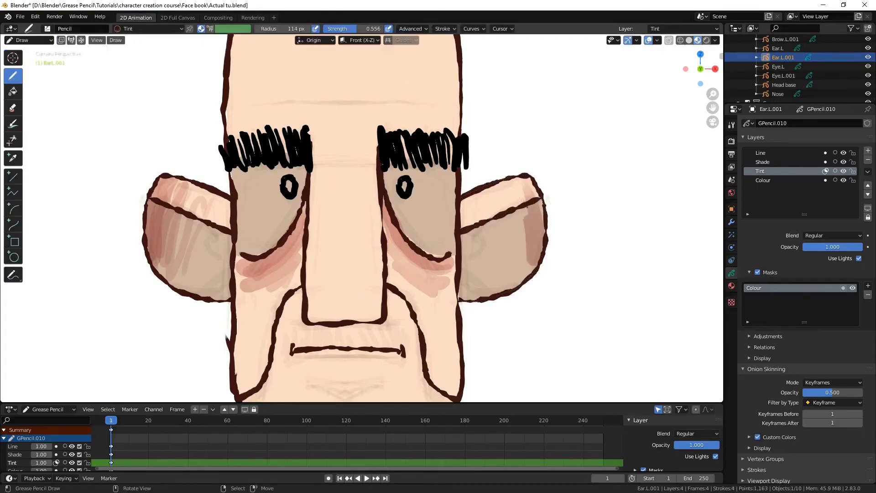
{"action": "mouse_move", "coordinate": [514, 182]}
{"action": "left_mouse_down"}
{"action": "mouse_move", "coordinate": [522, 278]}
{"action": "mouse_move", "coordinate": [509, 274]}
{"action": "left_mouse_up"}
{"action": "left_click_drag", "start_coordinate": [483, 191], "coordinate": [498, 260]}
{"action": "mouse_move", "coordinate": [527, 180]}
{"action": "left_mouse_down"}
{"action": "mouse_move", "coordinate": [539, 258]}
{"action": "mouse_move", "coordinate": [529, 262]}
{"action": "left_mouse_up"}
{"action": "left_click_drag", "start_coordinate": [510, 191], "coordinate": [520, 260]}
{"action": "scroll", "coordinate": [482, 197], "scroll_direction": "down", "scroll_amount": 2}
{"action": "scroll", "coordinate": [470, 191], "scroll_direction": "down", "scroll_amount": 1}
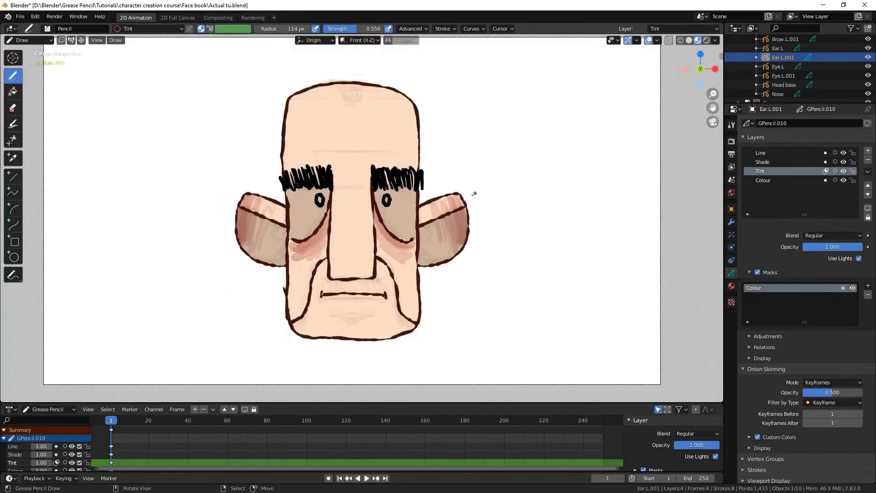
{"action": "scroll", "coordinate": [466, 197], "scroll_direction": "down", "scroll_amount": 1}
Rename the mirrored ear object to EarR, then begin renaming the duplicated eye
{"action": "key", "text": "ctrl+Tab"}
{"action": "scroll", "coordinate": [373, 228], "scroll_direction": "up", "scroll_amount": 1}
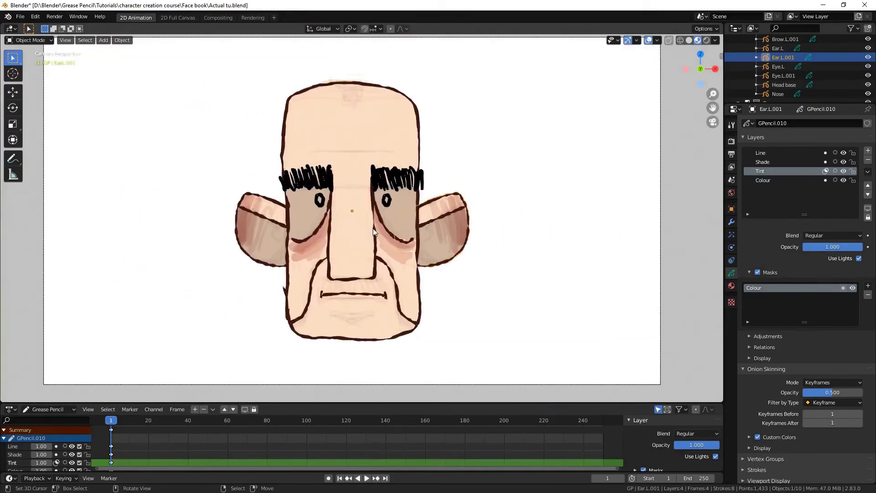
{"action": "scroll", "coordinate": [782, 75], "scroll_direction": "up", "scroll_amount": 1}
{"action": "double_click", "coordinate": [782, 75]}
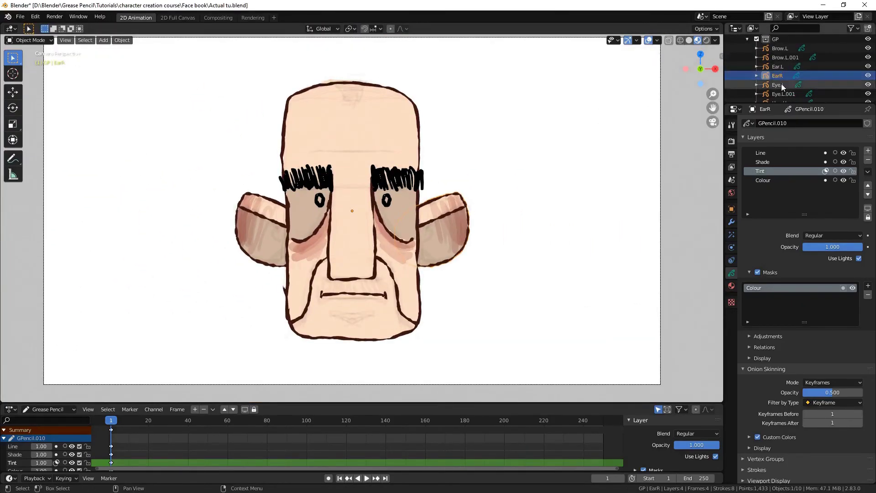
{"action": "type", "text": "EarR"}
{"action": "key", "text": "Return"}
{"action": "key", "text": "Return"}
{"action": "left_click_drag", "start_coordinate": [798, 105], "coordinate": [799, 241]}
{"action": "double_click", "coordinate": [778, 131]}
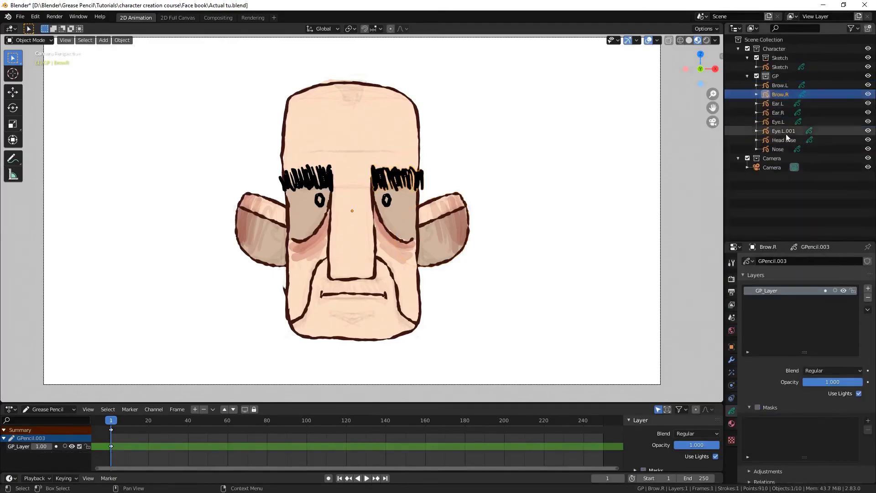
Name the eye Eye.R, then add a blank Grease Pencil object named Hair.L
{"action": "type", "text": "Eye.R"}
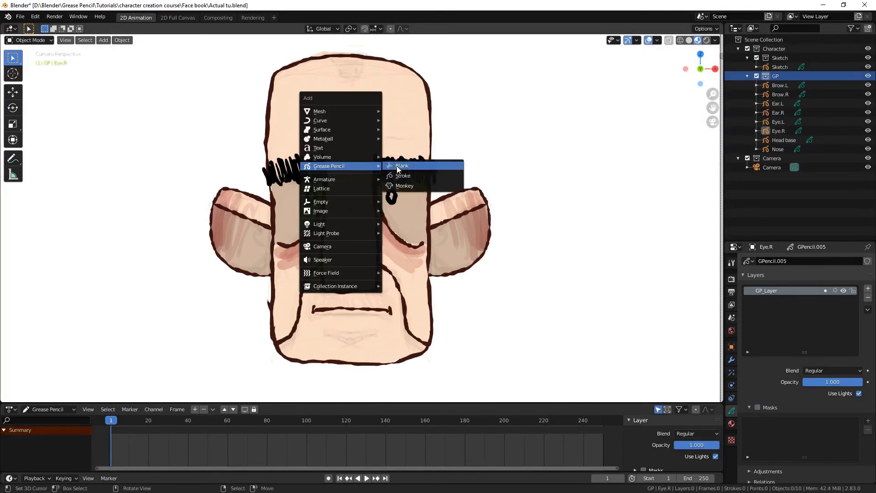
{"action": "left_click", "coordinate": [411, 166]}
{"action": "scroll", "coordinate": [333, 229], "scroll_direction": "down", "scroll_amount": 4}
{"action": "double_click", "coordinate": [780, 140]}
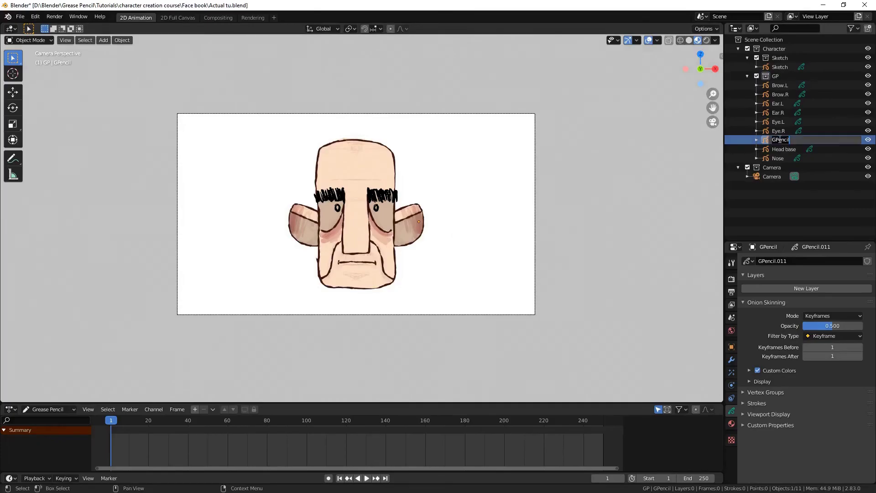
{"action": "type", "text": "Hair"}
{"action": "key", "text": "Return"}
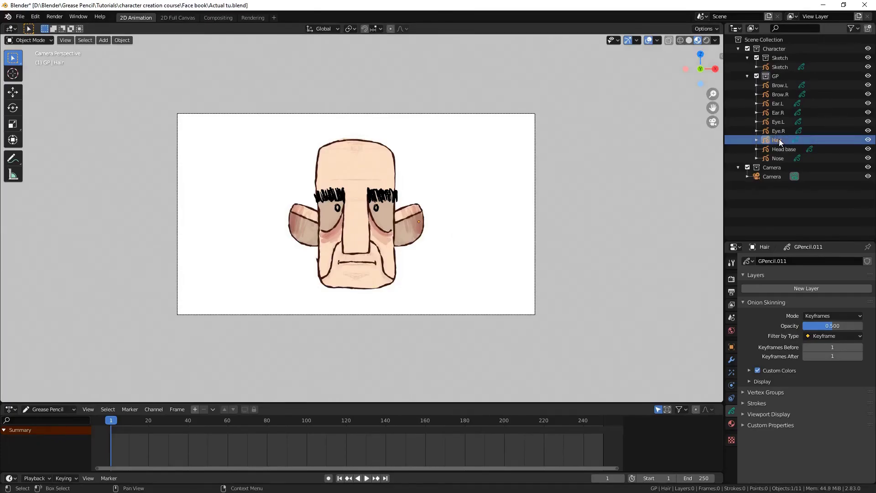
{"action": "double_click", "coordinate": [779, 139]}
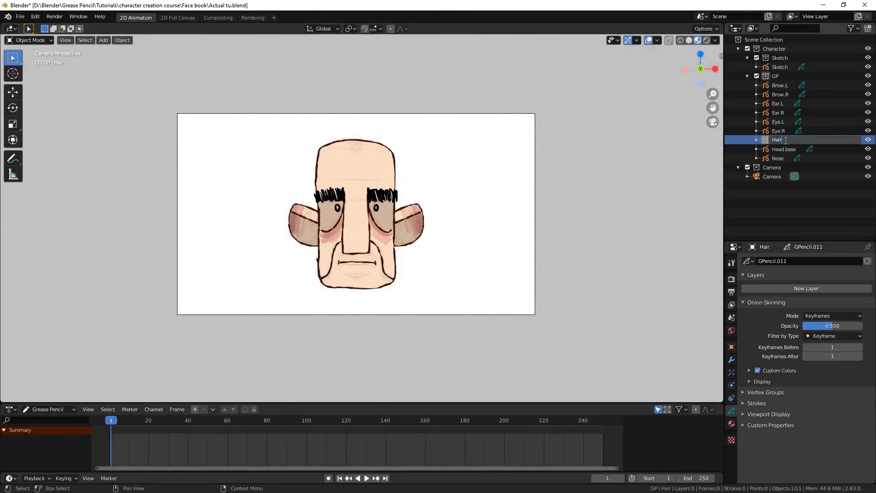
{"action": "type", "text": ".L"}
{"action": "key", "text": "Return"}
Move Hair.L along the Y axis in side view, then return to camera view
{"action": "scroll", "coordinate": [288, 210], "scroll_direction": "up", "scroll_amount": 3}
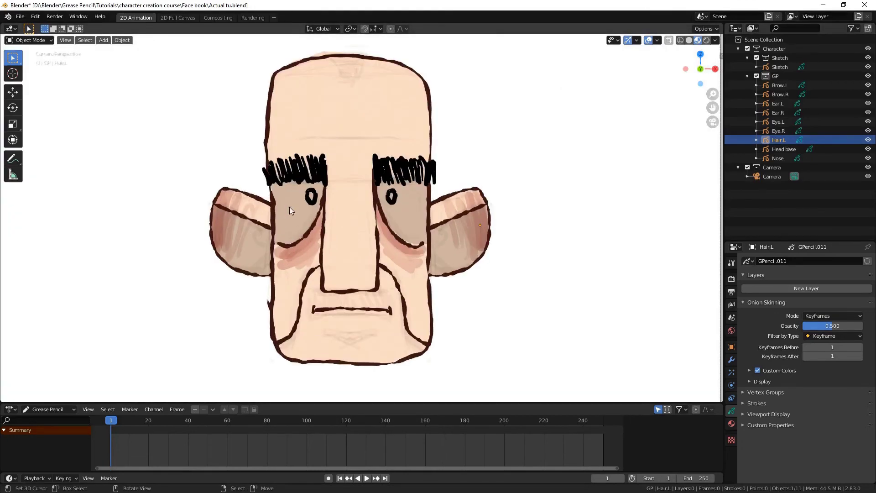
{"action": "key", "text": "ctrl+Tab"}
{"action": "key", "text": "Escape"}
{"action": "key", "text": "KP_3"}
{"action": "key", "text": "g"}
{"action": "key", "text": "y"}
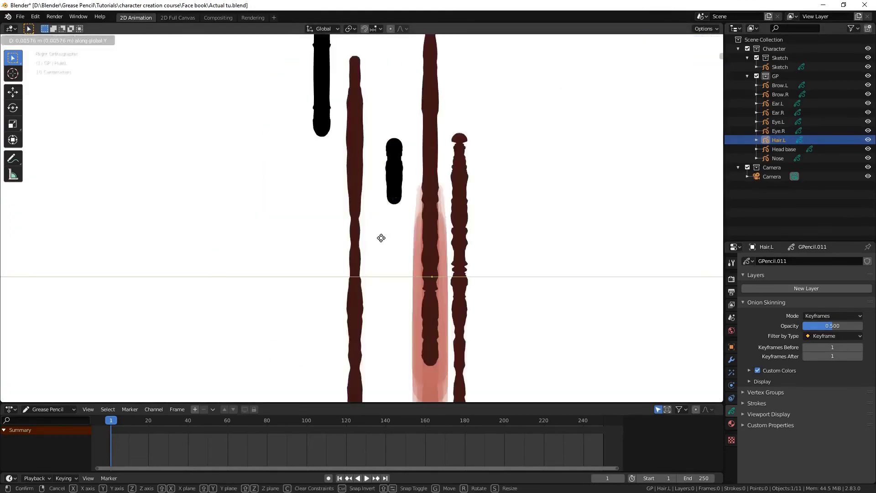
{"action": "left_click", "coordinate": [389, 236]}
{"action": "key", "text": "KP_0"}
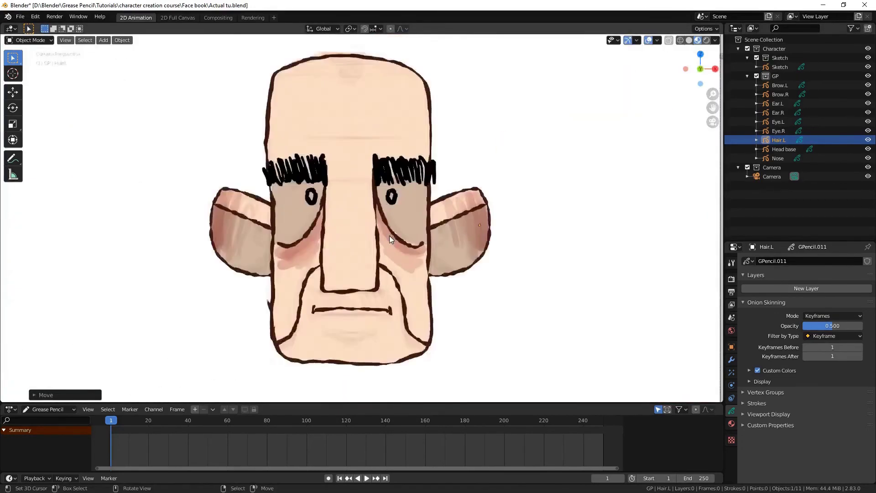
{"action": "scroll", "coordinate": [375, 237], "scroll_direction": "up", "scroll_amount": 2}
{"action": "key", "text": "ctrl+Tab"}
Try long and then short hair strands beside the left temple, undoing both attempts
{"action": "left_click", "coordinate": [349, 188]}
{"action": "scroll", "coordinate": [349, 189], "scroll_direction": "up", "scroll_amount": 2}
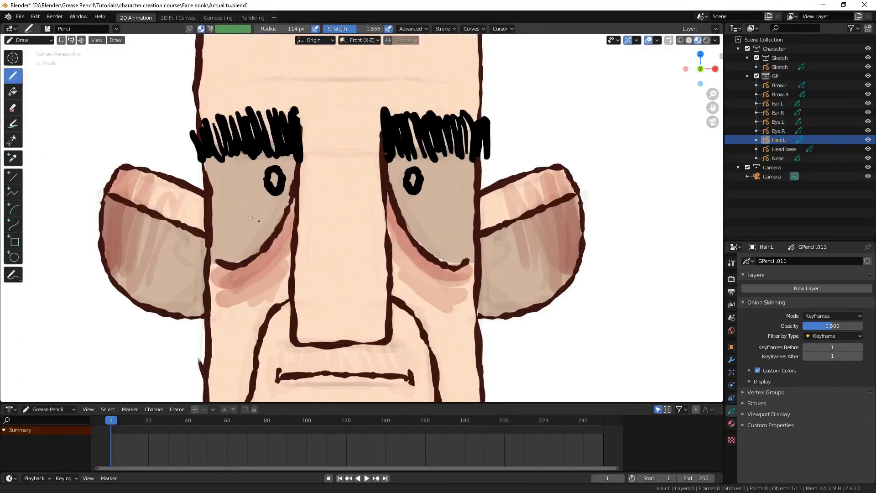
{"action": "scroll", "coordinate": [349, 189], "scroll_direction": "down", "scroll_amount": 2}
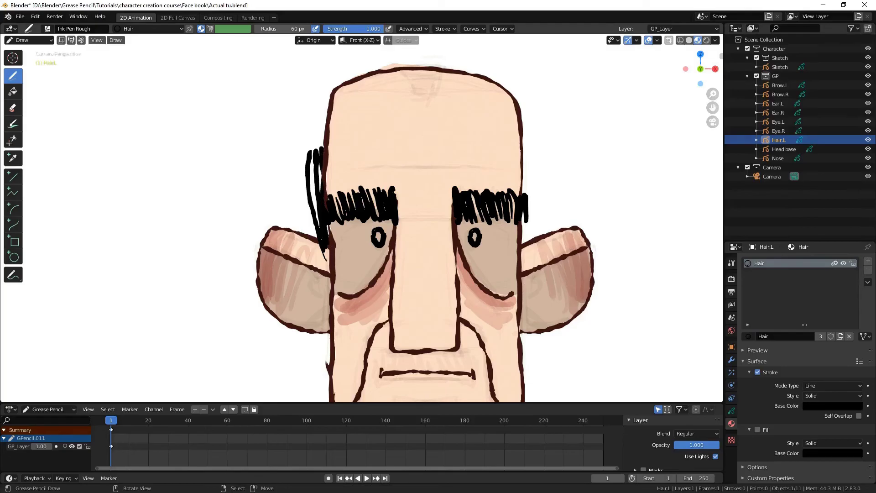
{"action": "key", "text": "ctrl+z"}
{"action": "left_click_drag", "start_coordinate": [325, 107], "coordinate": [328, 240]}
{"action": "mouse_move", "coordinate": [312, 126]}
{"action": "left_mouse_down"}
{"action": "mouse_move", "coordinate": [325, 261]}
{"action": "mouse_move", "coordinate": [320, 235]}
{"action": "left_mouse_up"}
{"action": "key", "text": "ctrl+z"}
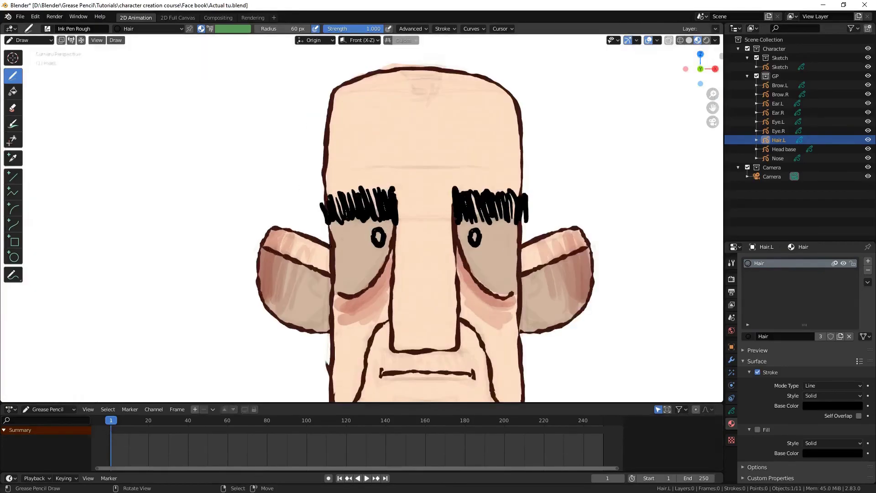
{"action": "left_click_drag", "start_coordinate": [320, 149], "coordinate": [329, 251]}
{"action": "left_click_drag", "start_coordinate": [306, 176], "coordinate": [322, 242]}
{"action": "key", "text": "ctrl+z"}
Draw one thin strand at each temple and a scribbled hair tuft on top
{"action": "mouse_move", "coordinate": [316, 178]}
{"action": "left_mouse_down"}
{"action": "mouse_move", "coordinate": [329, 263]}
{"action": "mouse_move", "coordinate": [307, 138]}
{"action": "left_mouse_up"}
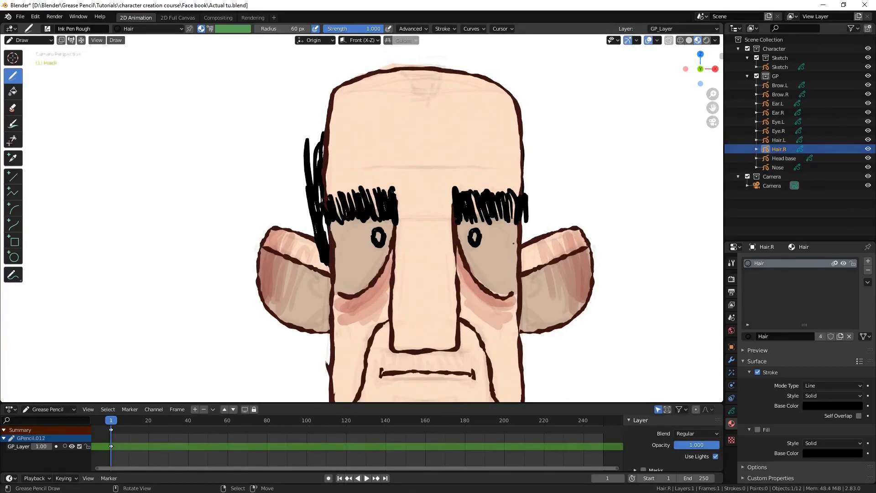
{"action": "left_click_drag", "start_coordinate": [525, 253], "coordinate": [538, 132]}
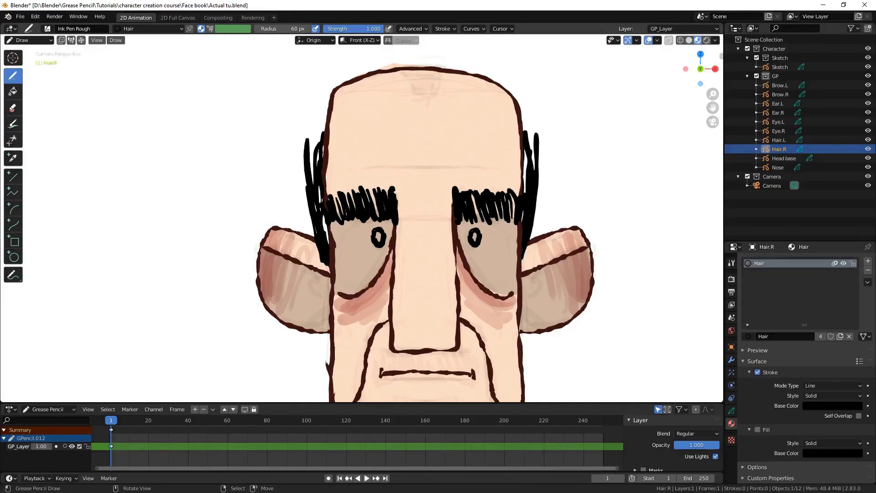
{"action": "left_click_drag", "start_coordinate": [330, 111], "coordinate": [371, 127]}
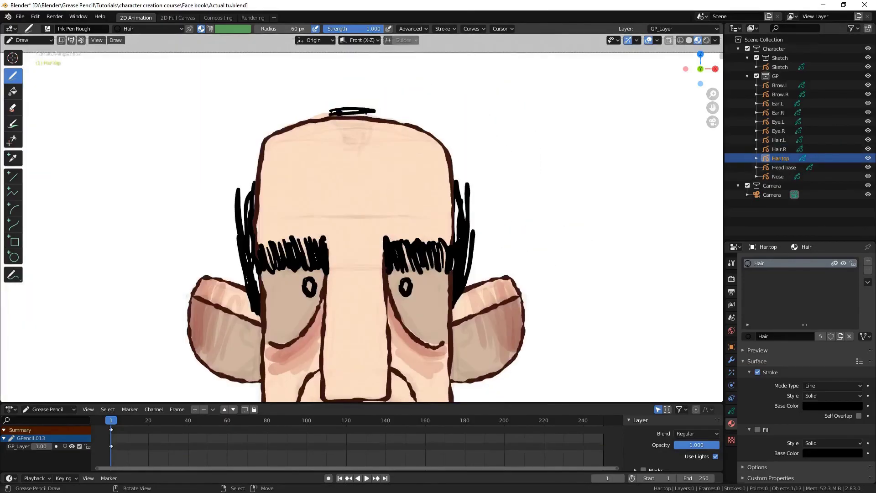
{"action": "scroll", "coordinate": [351, 165], "scroll_direction": "down", "scroll_amount": 2}
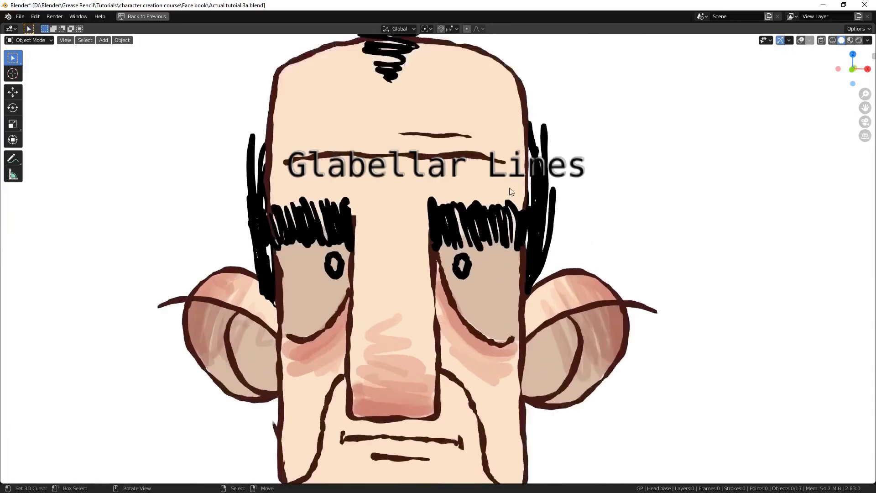
Zoom in, orbit to the side, and pan up to inspect the face
{"action": "scroll", "coordinate": [561, 238], "scroll_direction": "up", "scroll_amount": 2}
{"action": "scroll", "coordinate": [530, 235], "scroll_direction": "up", "scroll_amount": 2}
{"action": "scroll", "coordinate": [538, 256], "scroll_direction": "up", "scroll_amount": 1}
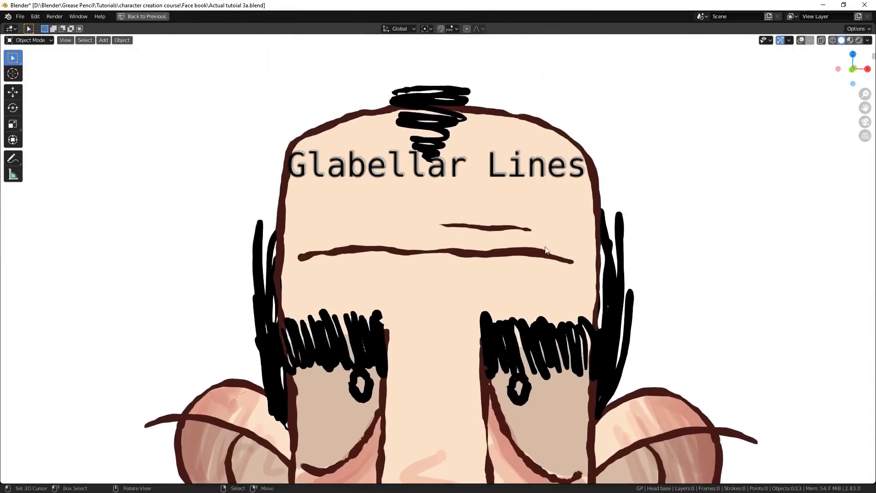
{"action": "scroll", "coordinate": [547, 250], "scroll_direction": "up", "scroll_amount": 2}
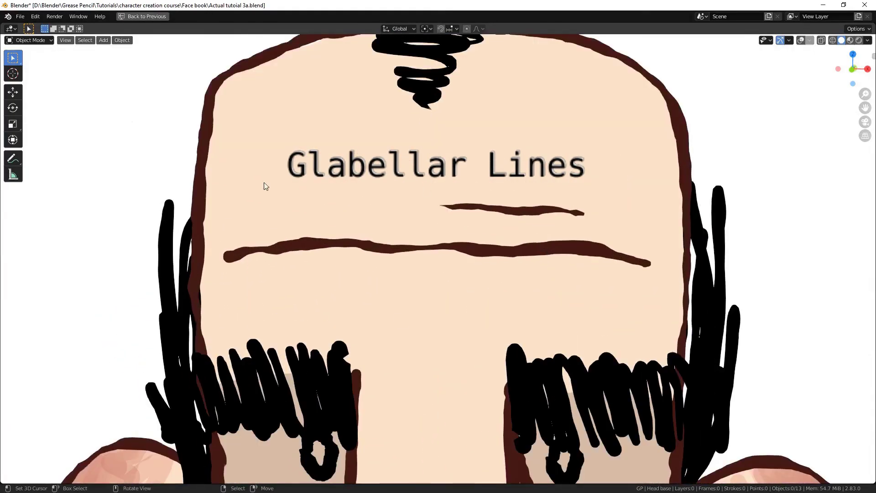
{"action": "mouse_move", "coordinate": [255, 266]}
{"action": "middle_mouse_down"}
{"action": "mouse_move", "coordinate": [188, 272]}
{"action": "mouse_move", "coordinate": [226, 268]}
{"action": "middle_mouse_up"}
{"action": "scroll", "coordinate": [233, 269], "scroll_direction": "down", "scroll_amount": 3}
{"action": "scroll", "coordinate": [241, 272], "scroll_direction": "down", "scroll_amount": 2}
{"action": "middle_click_drag", "start_coordinate": [511, 369], "coordinate": [503, 298], "text": "shift"}
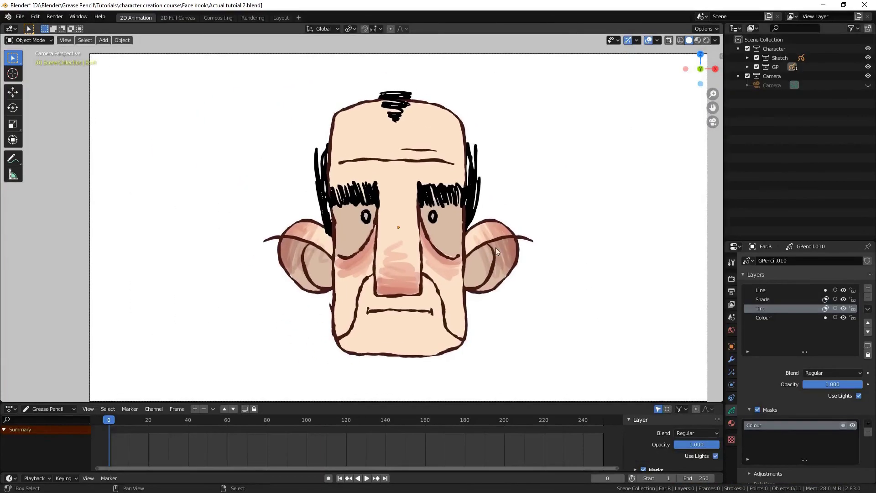
Add a lattice for rigging the face and save the file
{"action": "key", "text": "shift+a"}
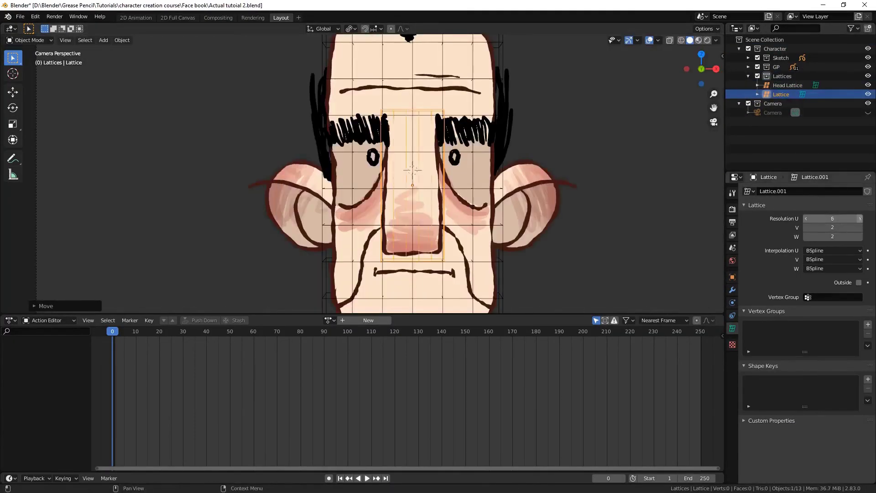
{"action": "key", "text": "shift+a"}
{"action": "left_click", "coordinate": [349, 198]}
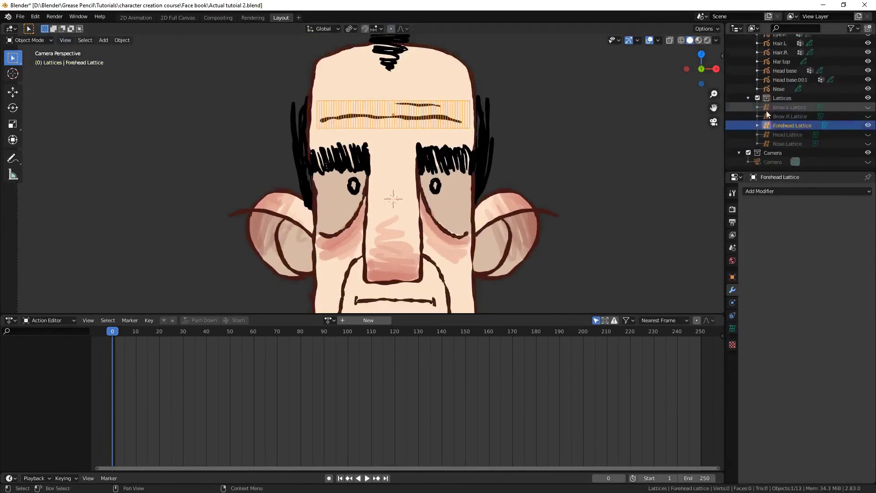
{"action": "scroll", "coordinate": [749, 63], "scroll_direction": "up", "scroll_amount": 2}
{"action": "key", "text": "ctrl+s"}
{"action": "scroll", "coordinate": [454, 174], "scroll_direction": "down", "scroll_amount": 1}
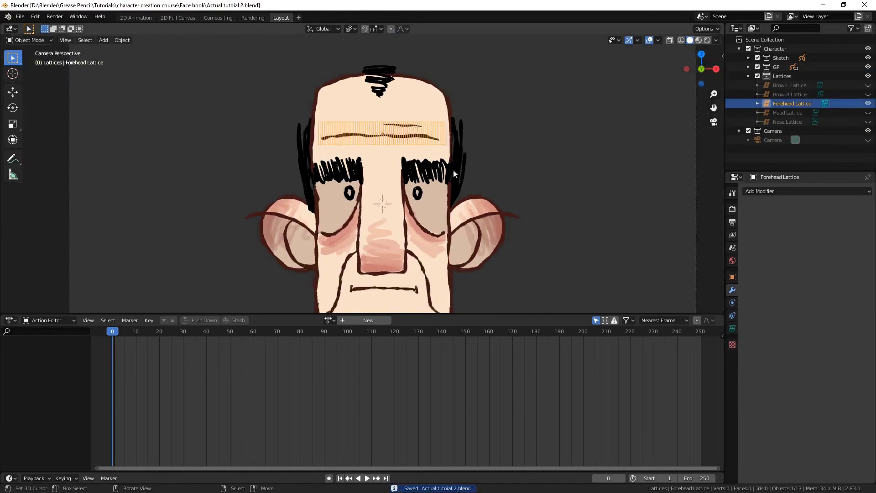